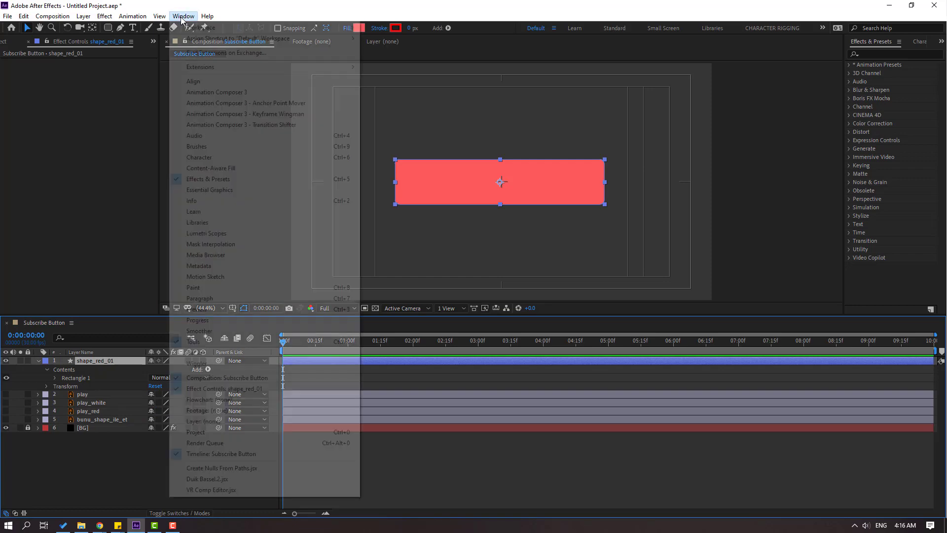
Step: Centre shape_red_01 horizontally in the composition and start keyframing its Position at frame 0 with the value 960, 1193, below the frame
click(257, 81)
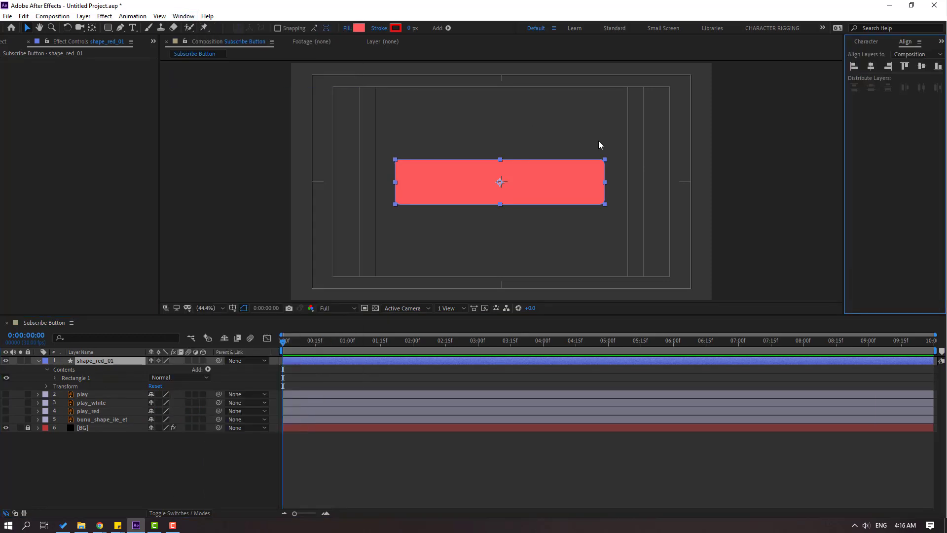
click(871, 68)
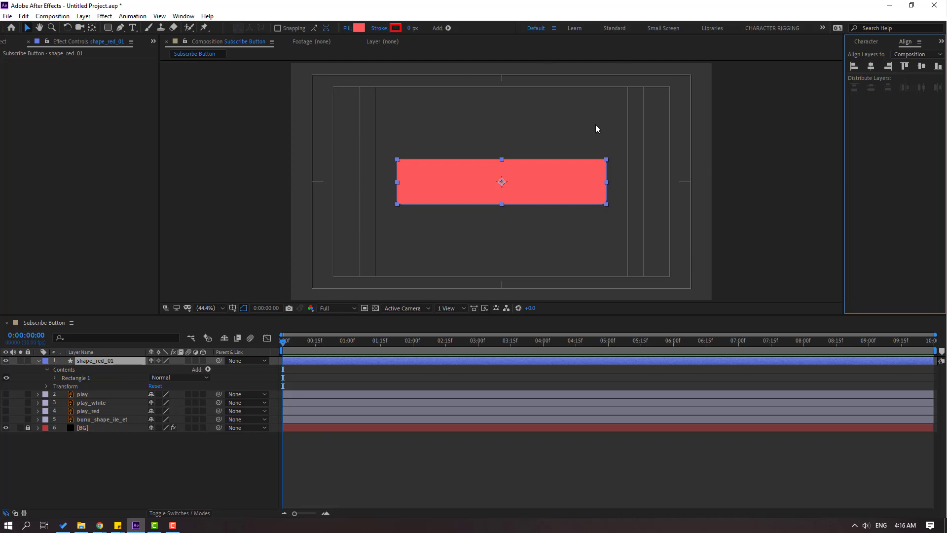
click(38, 360)
key(p)
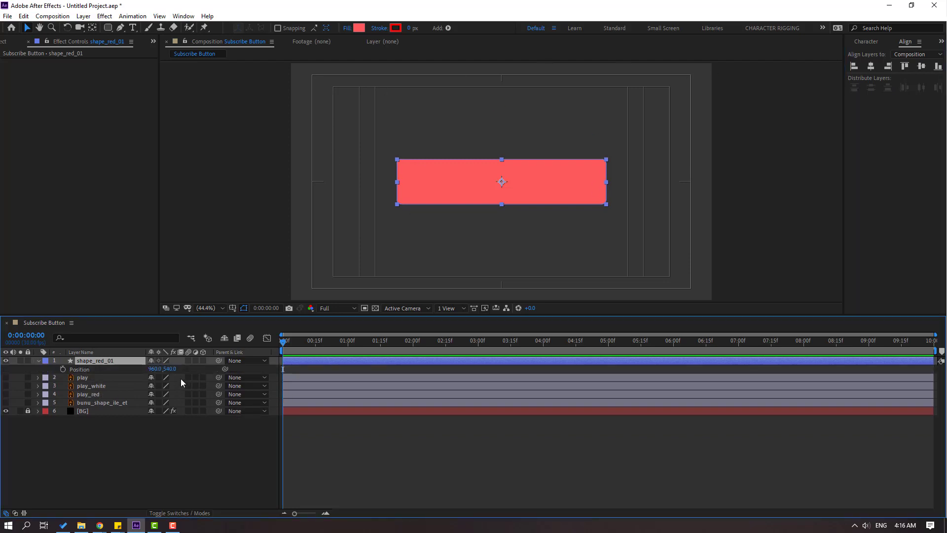
drag(171, 369, 410, 370)
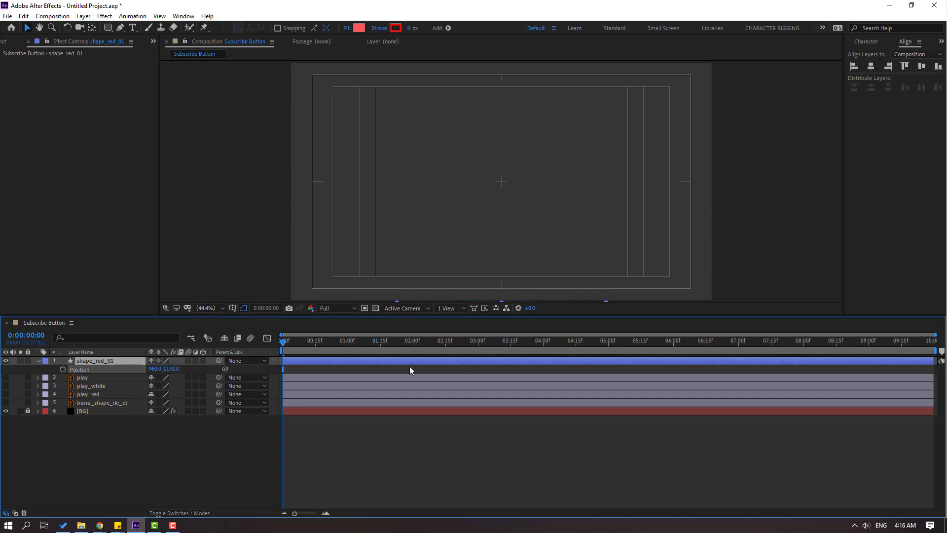
click(62, 369)
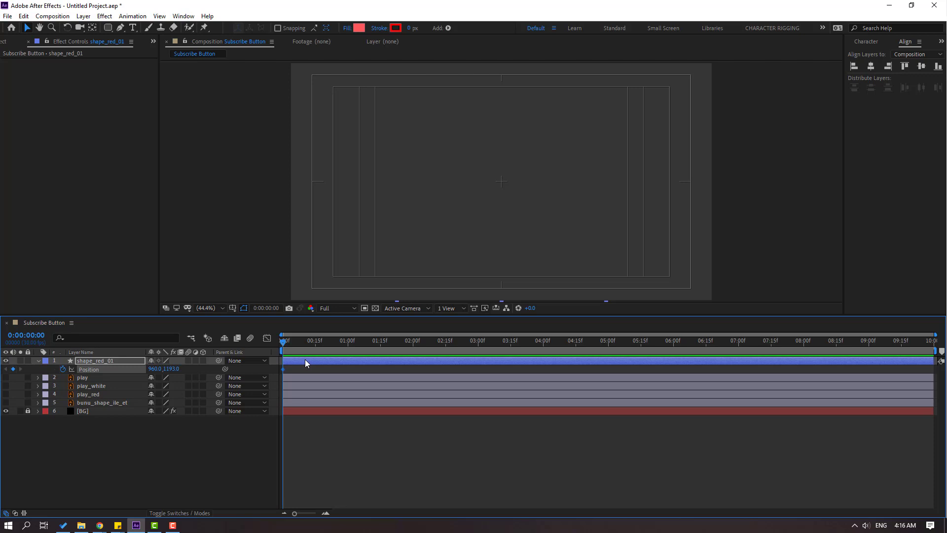
Step: Go to 0:00:00:10 and raise shape_red_01 to Position 960, 238 for the second keyframe
click(265, 312)
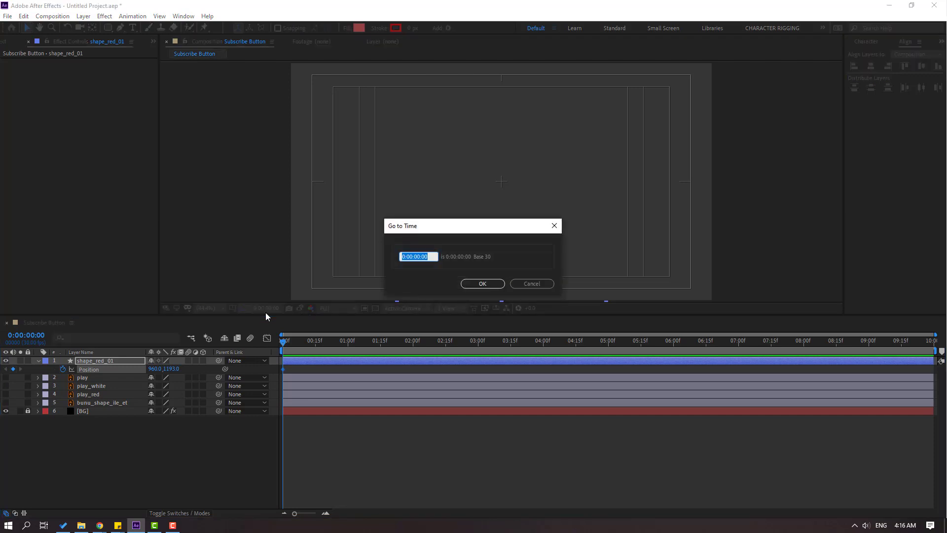
text(+)
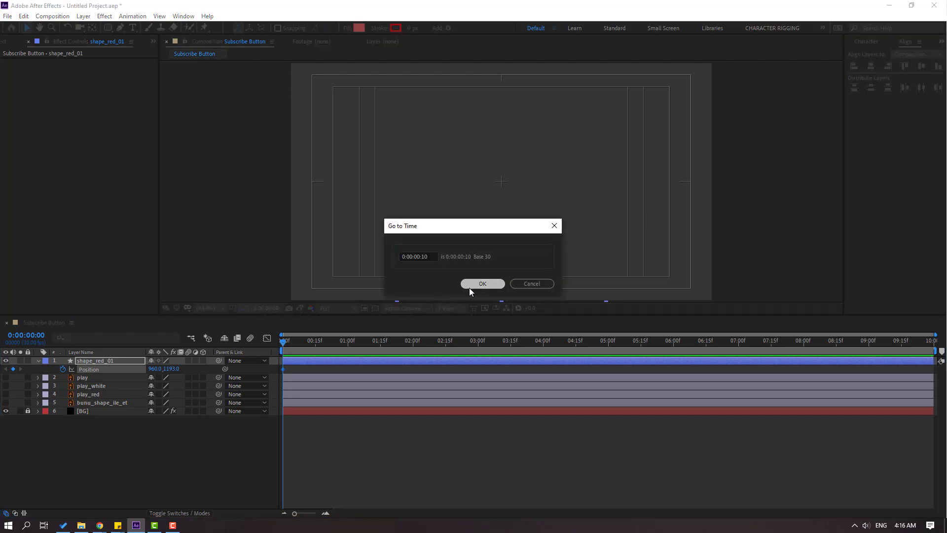
click(469, 286)
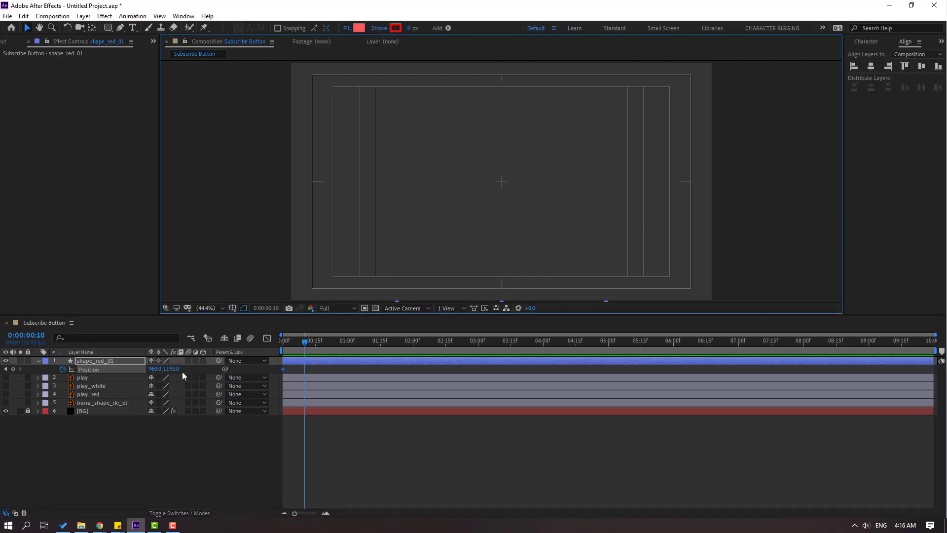
drag(143, 372, 37, 377)
Step: Keyframe a settling bounce in Position at 0:00:00:20 and 0:00:01:00, with 960, 617 at 0:00:01:10 and 960, 548 at 0:00:01:20
key(shift+Page_Down)
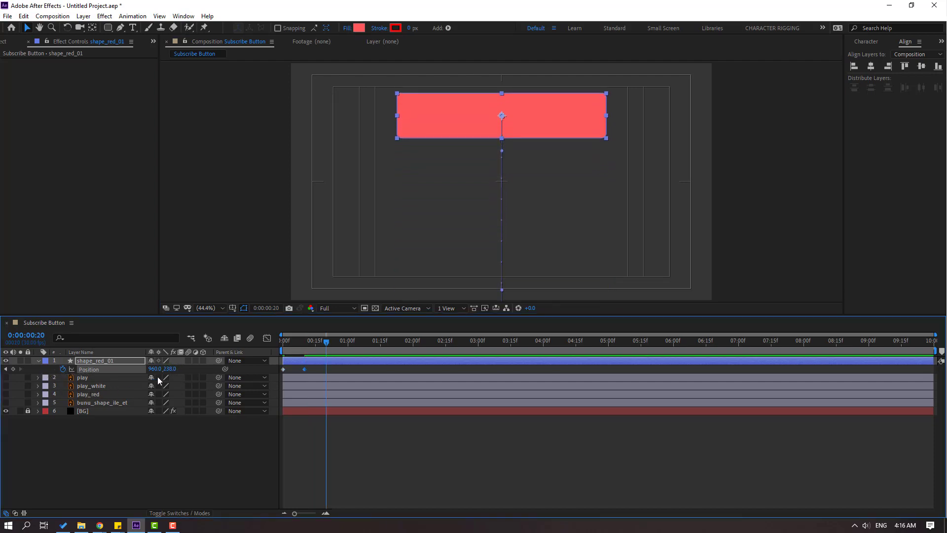
drag(166, 371, 241, 371)
key(shift+Page_Down)
key(shift+Page_Down)
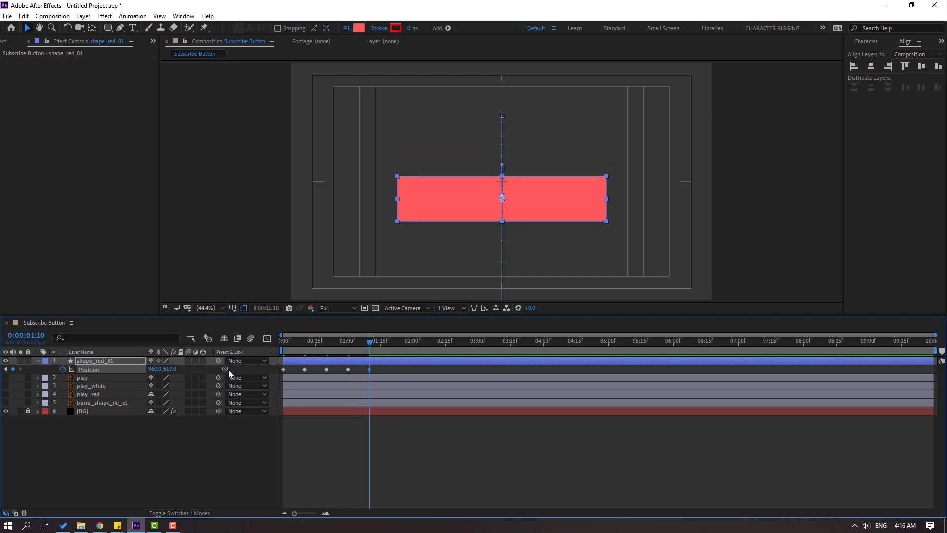
key(shift+Page_Down)
drag(168, 369, 141, 369)
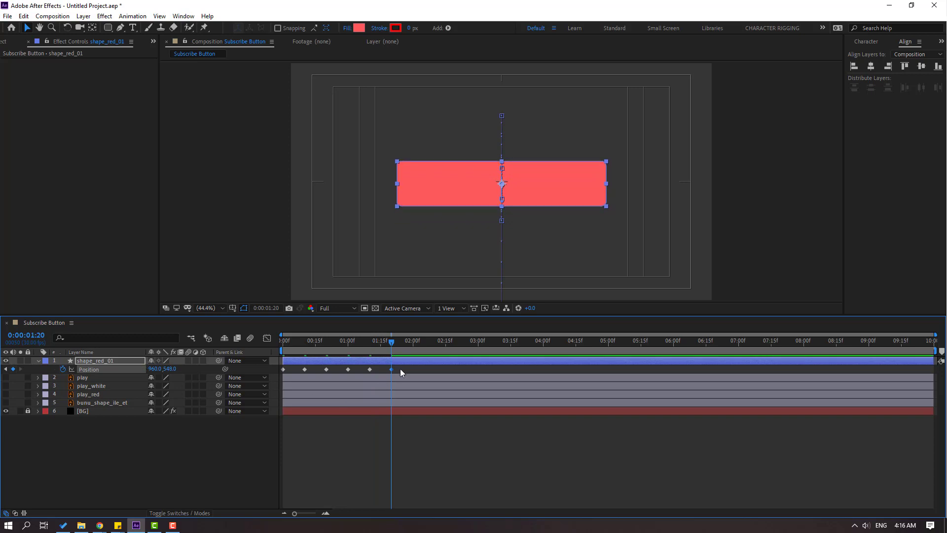
Step: Apply Easy Ease to all six Position keyframes of shape_red_01 and preview the bounce
drag(400, 368, 269, 381)
right_click(282, 370)
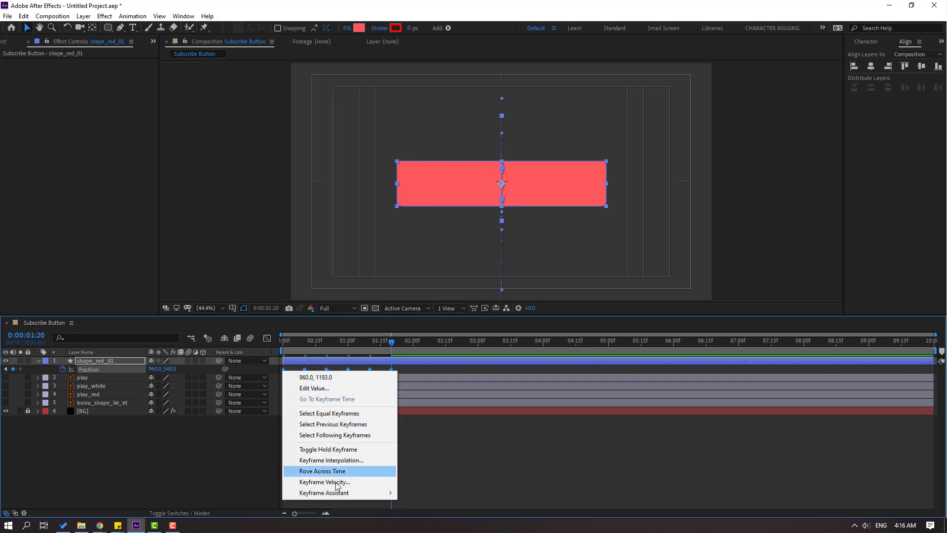
mouse_move(340, 492)
click(433, 426)
key(F10)
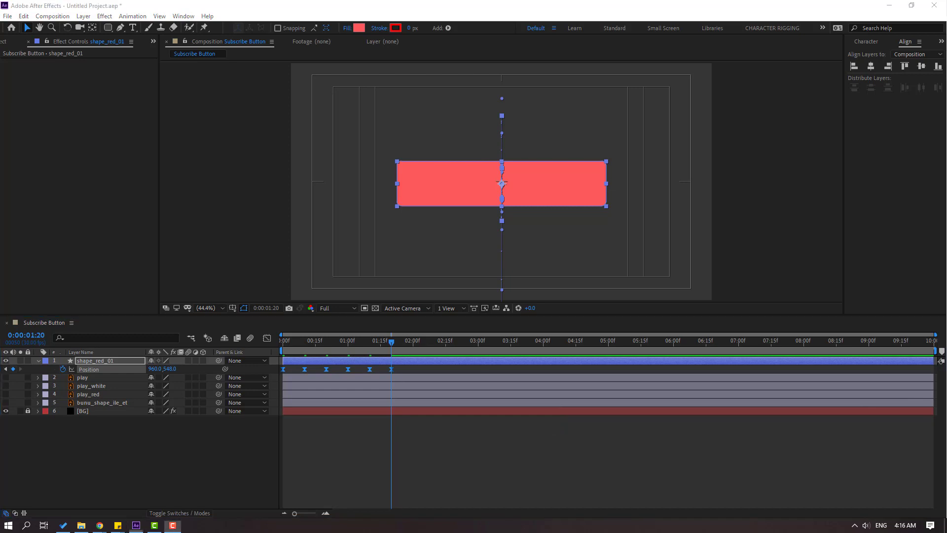
click(438, 437)
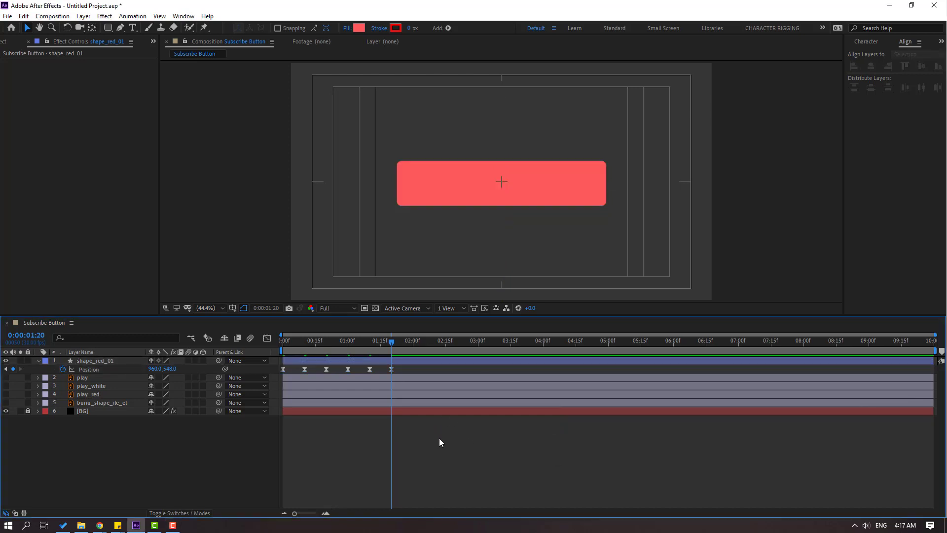
key(space)
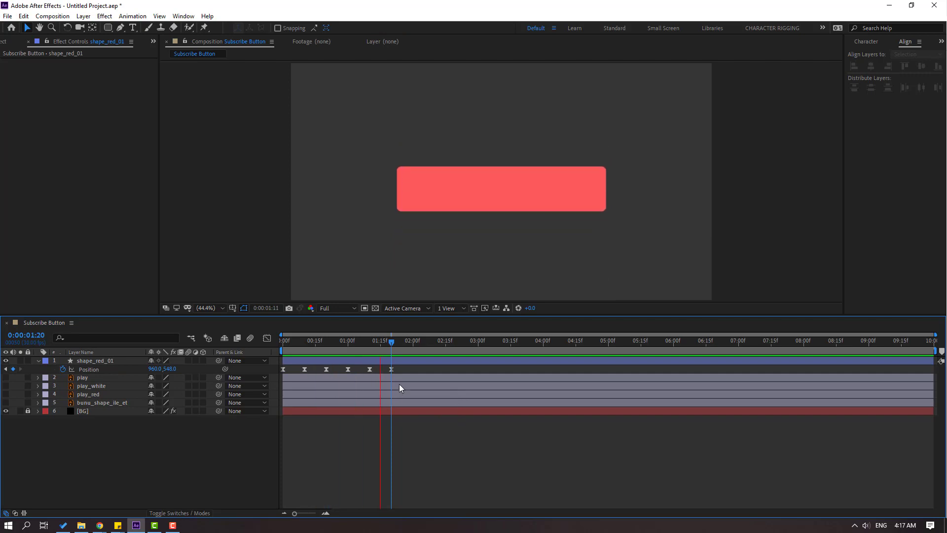
key(space)
Step: Keyframe the full Size of Rectangle Path 1 in shape_red_01 and place that keyframe at about frame 18
click(86, 363)
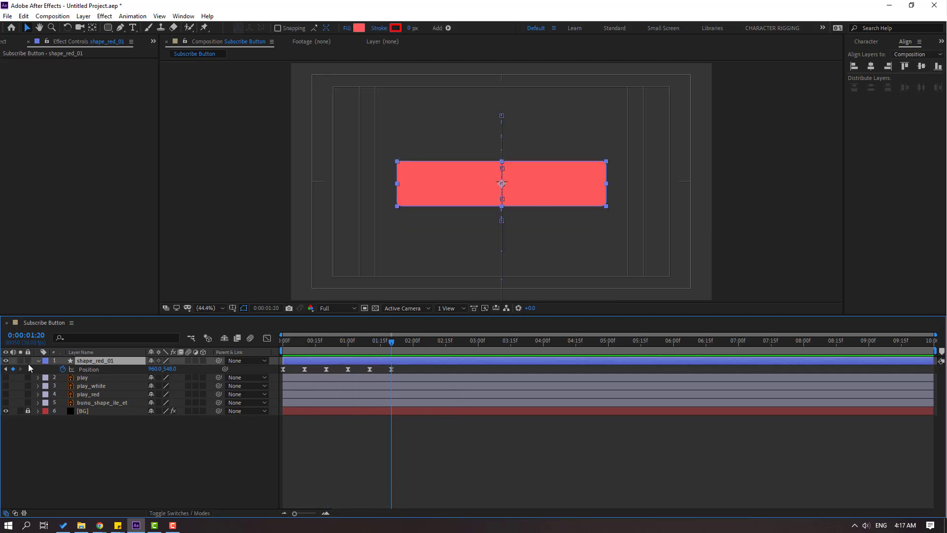
click(38, 360)
click(47, 378)
click(46, 378)
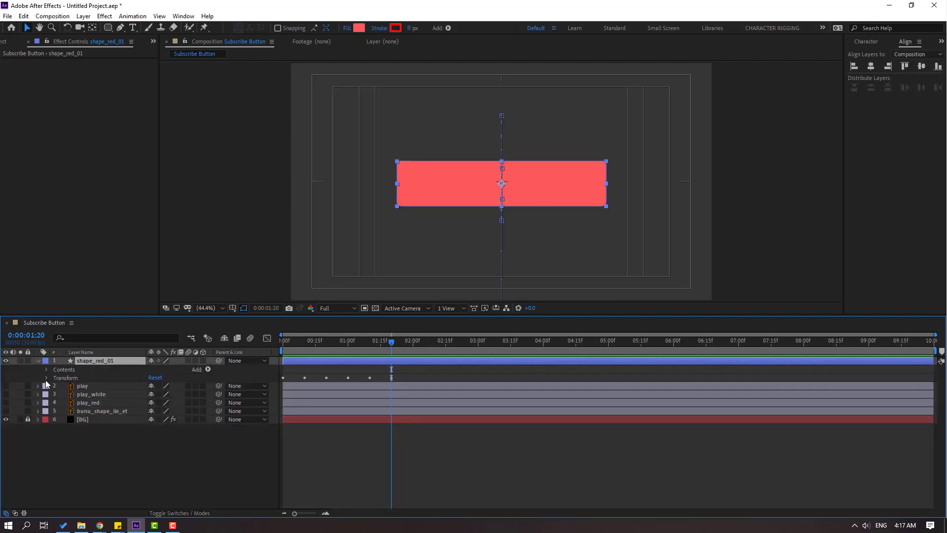
click(47, 369)
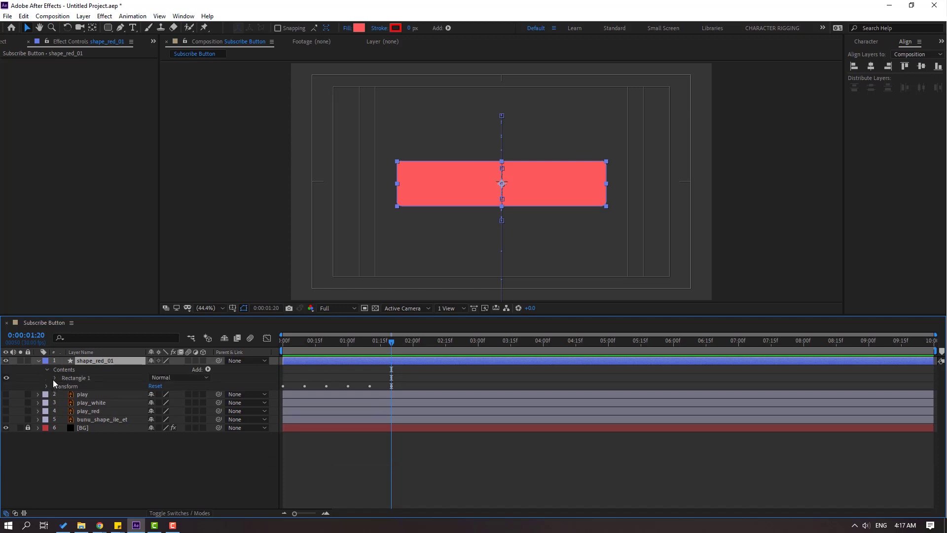
click(53, 378)
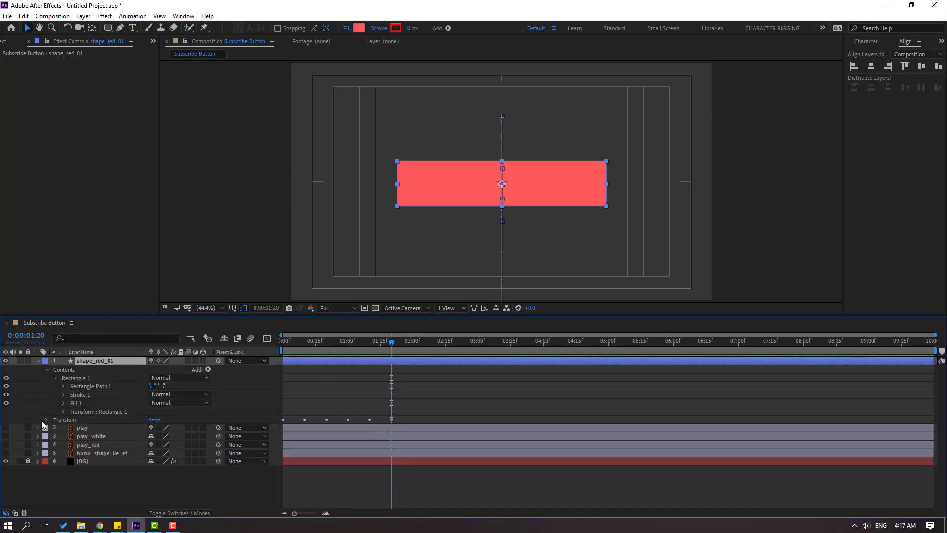
click(63, 386)
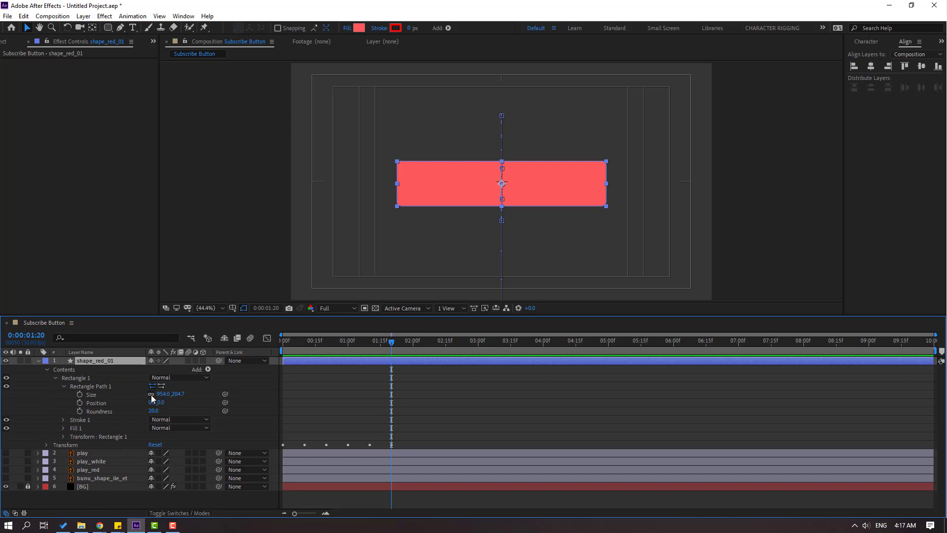
drag(375, 347, 304, 350)
click(79, 394)
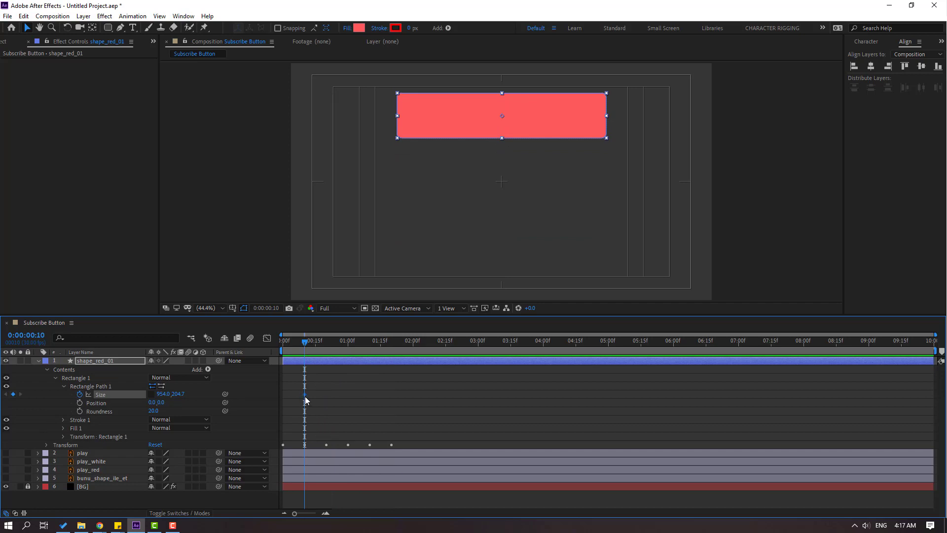
drag(304, 394, 321, 394)
Step: At 0:00:00:05, shrink the rectangle's Size width to 16 for a second keyframe
drag(308, 347, 294, 349)
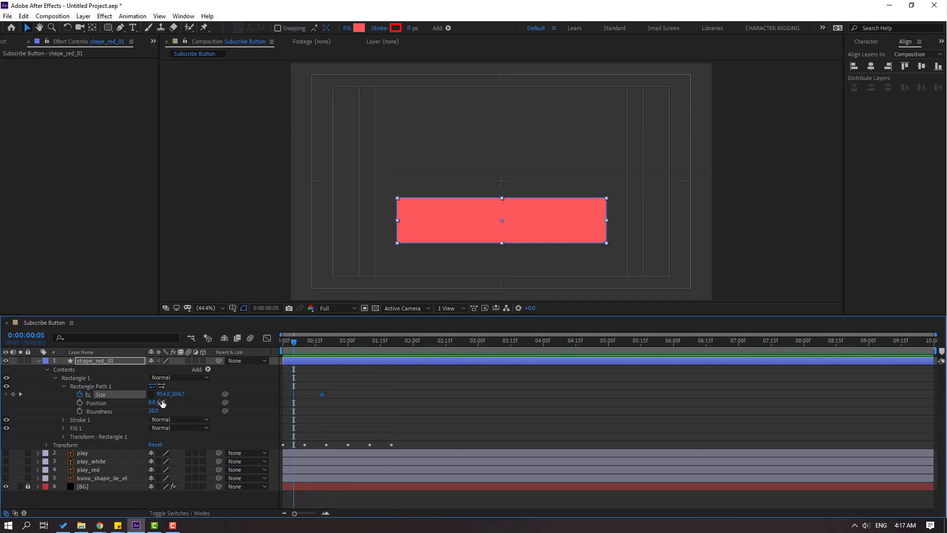
drag(163, 394, 86, 402)
click(312, 396)
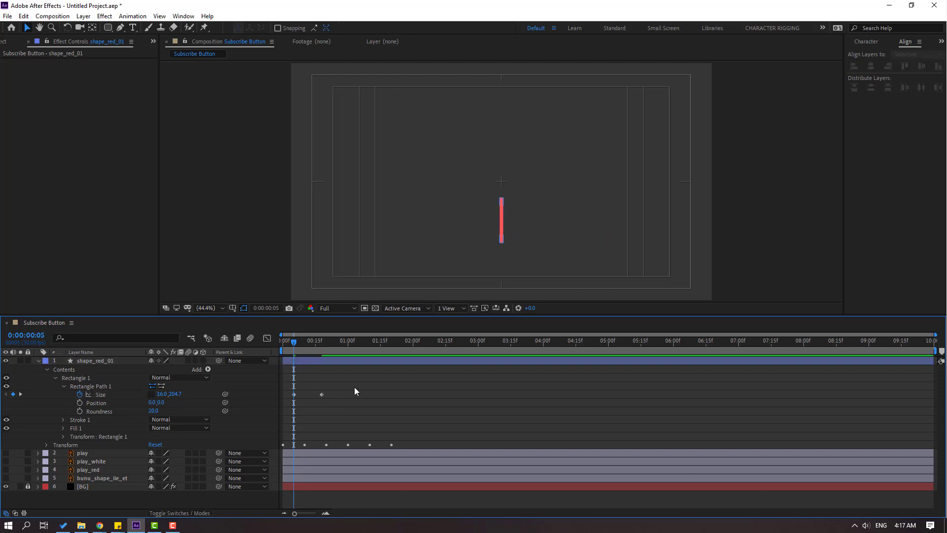
Step: Apply Easy Ease to both Size keyframes, shift the pair to start at frame 0 and preview the animation
drag(354, 388, 292, 399)
right_click(294, 395)
mouse_move(346, 386)
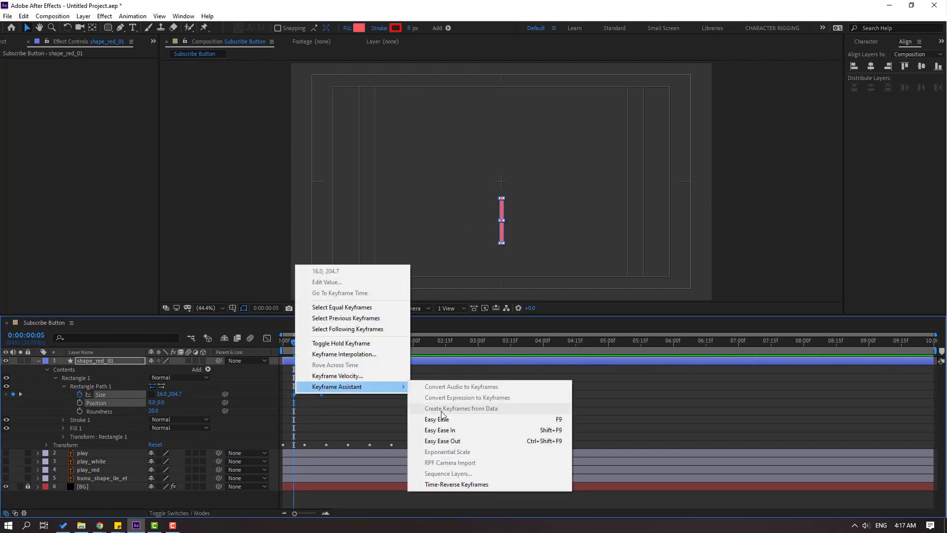
click(441, 418)
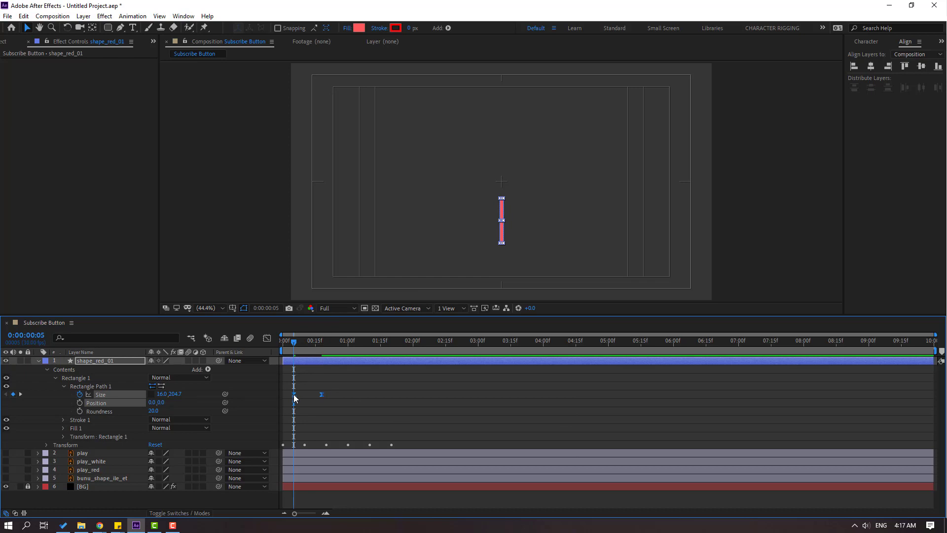
drag(298, 394, 286, 395)
click(334, 412)
key(space)
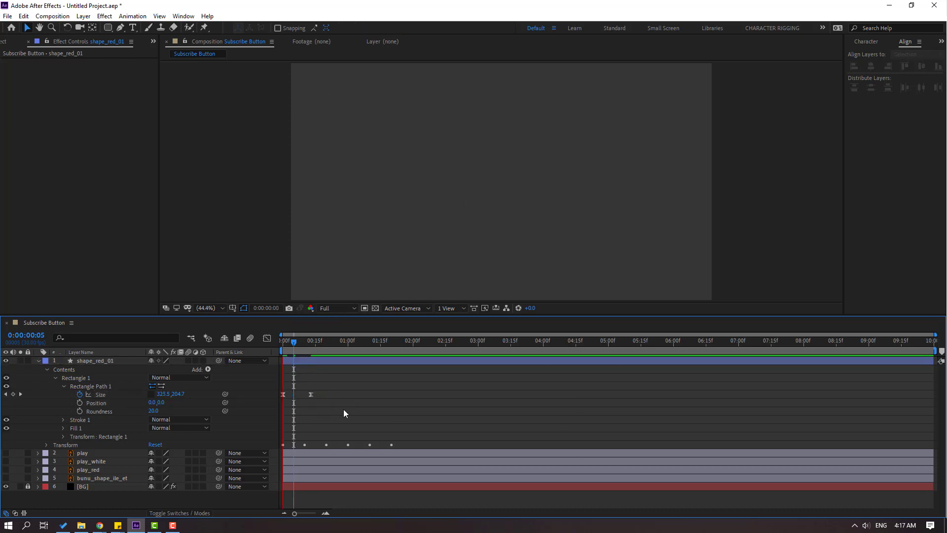
Step: Delay the ending Size keyframe to about frame 21 and preview the slower widening
click(311, 394)
drag(311, 395, 327, 395)
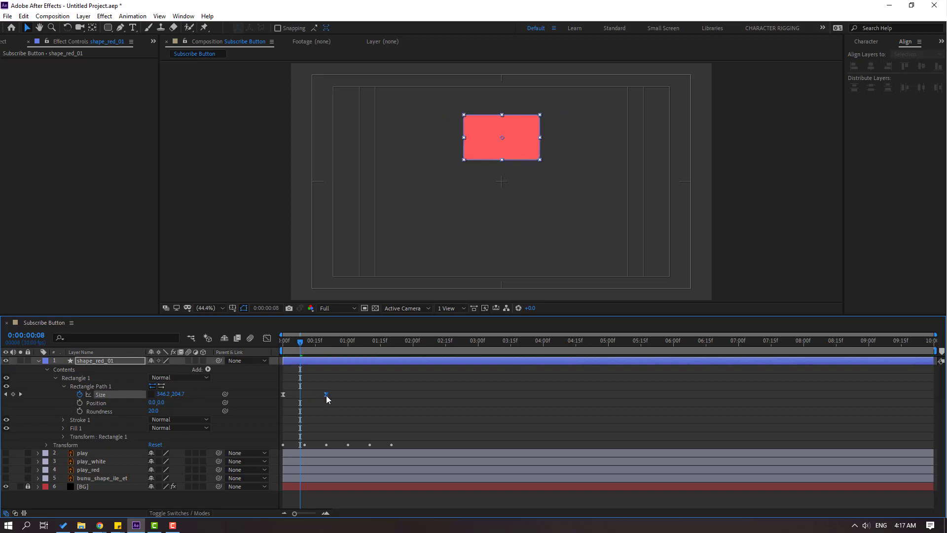
key(space)
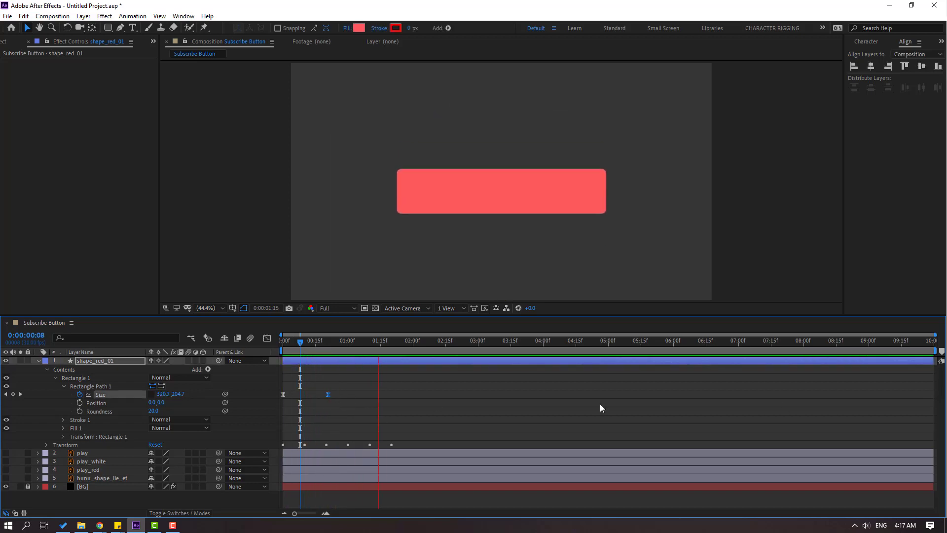
key(space)
key(space)
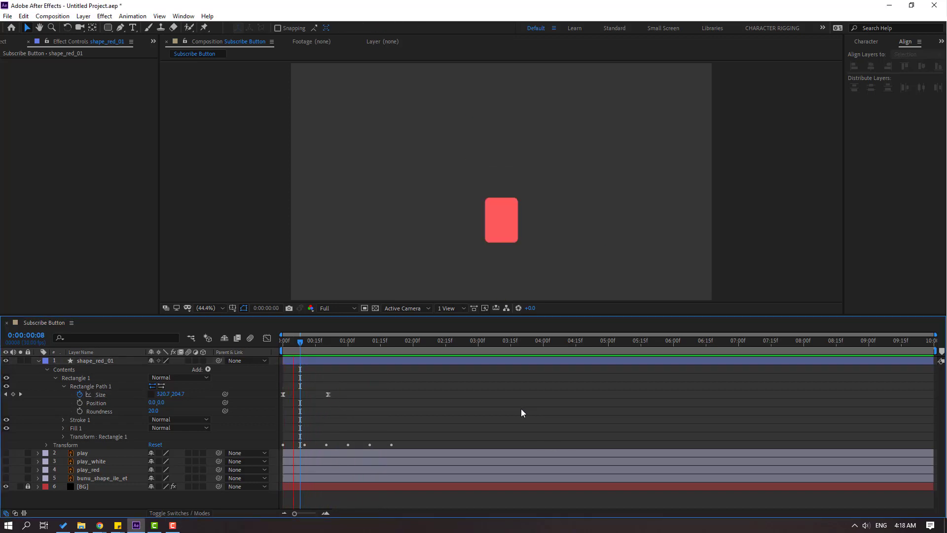
key(space)
Step: Reshape the Size speed graph by extending the last keyframe's incoming ease so the speed peaks early, and preview it
click(267, 338)
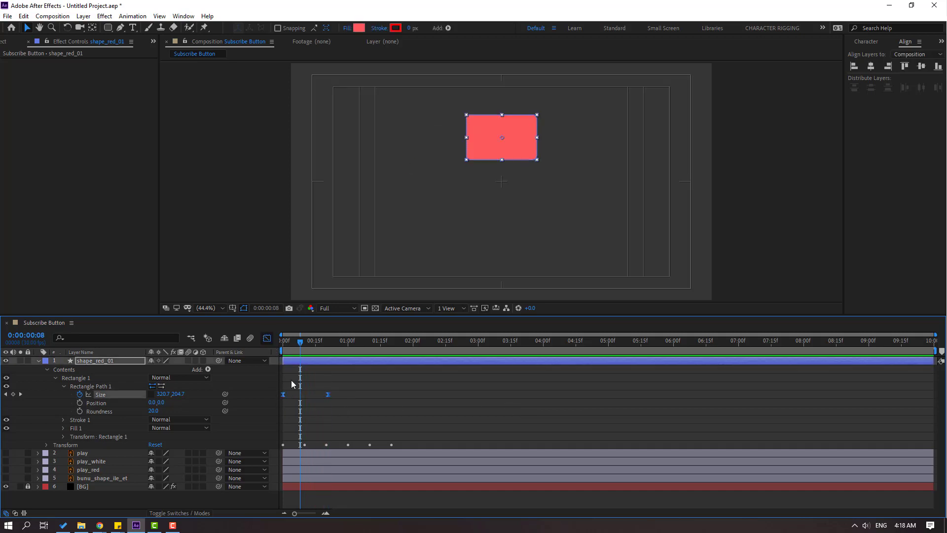
click(327, 484)
drag(321, 484, 309, 484)
key(space)
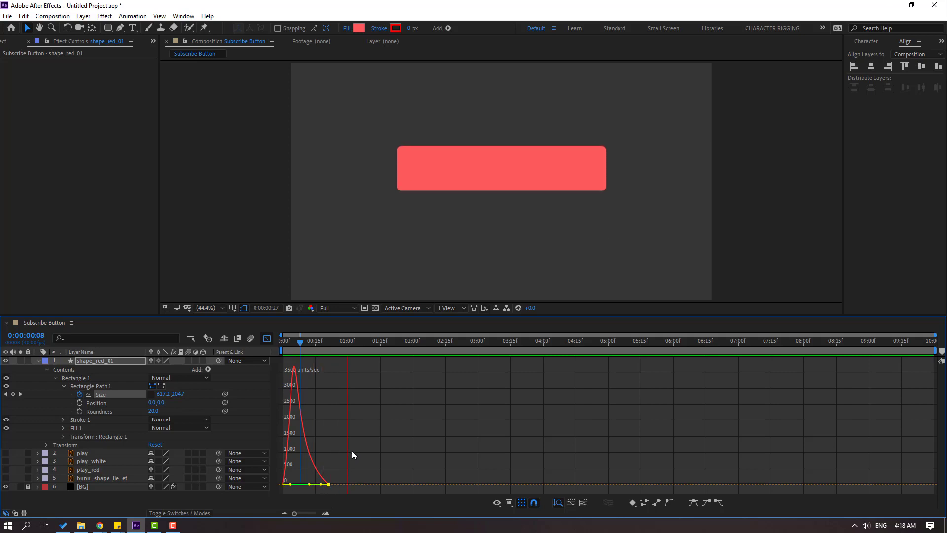
click(297, 340)
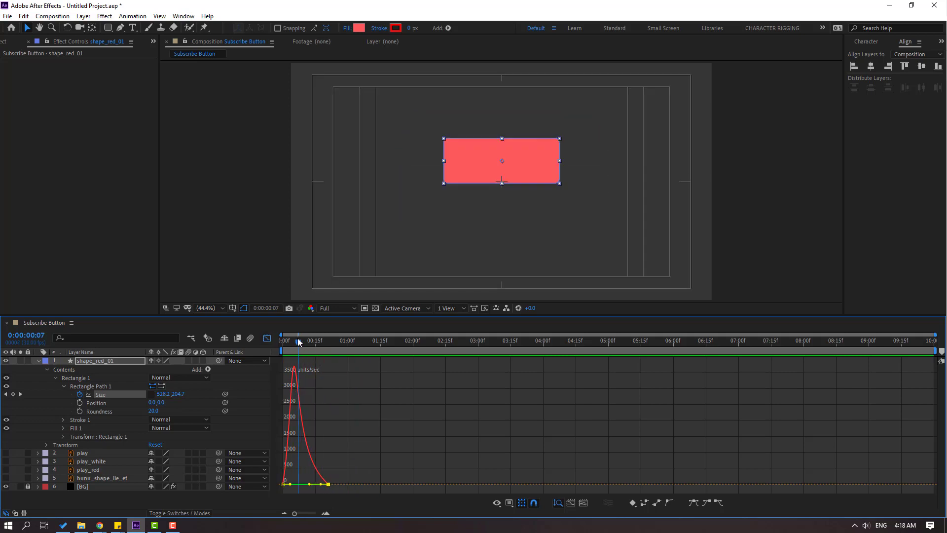
click(271, 342)
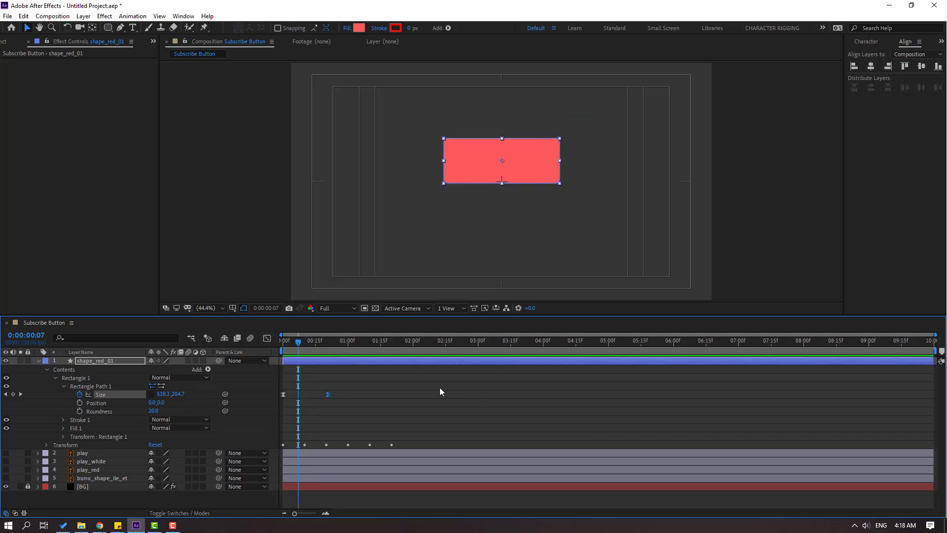
Step: Collapse the properties of shape_red_01 and duplicate the layer as shape_red_02
drag(306, 341, 345, 346)
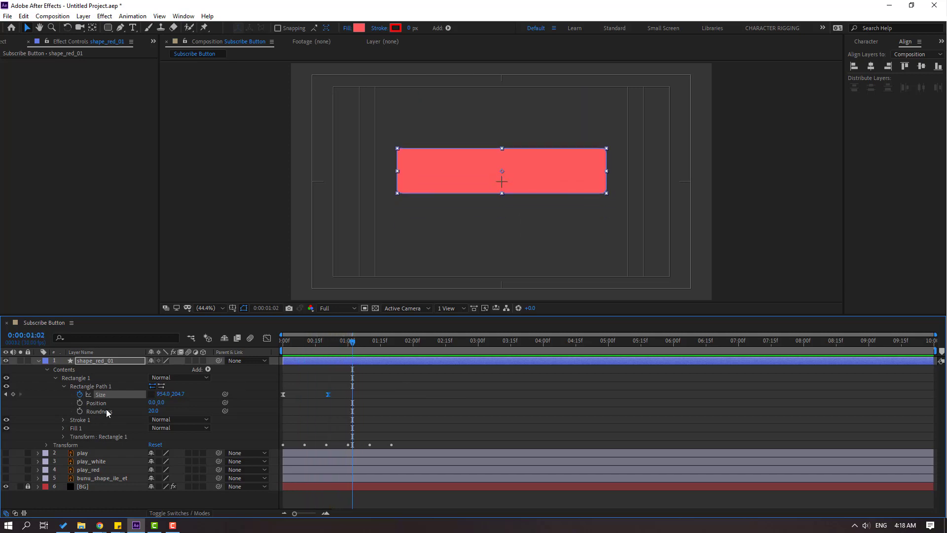
click(87, 363)
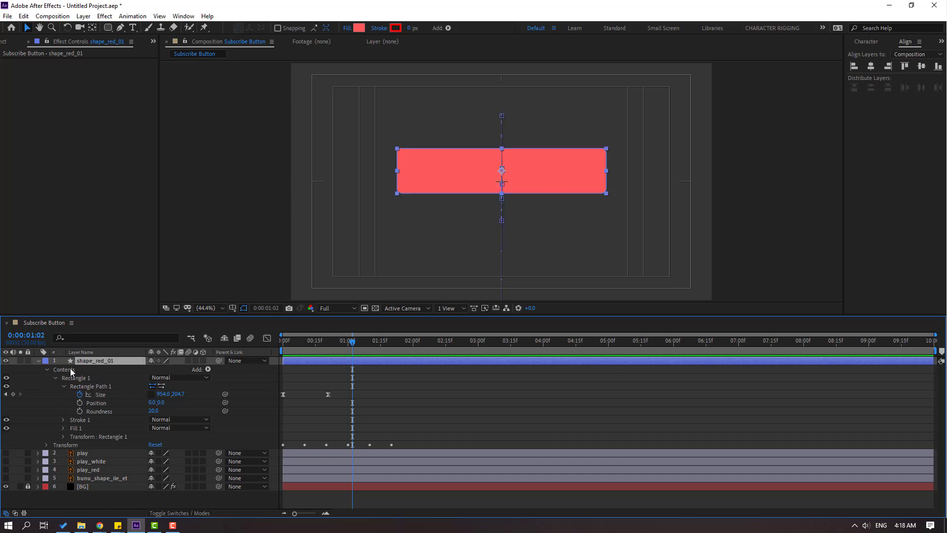
click(38, 361)
drag(352, 342, 371, 345)
key(space)
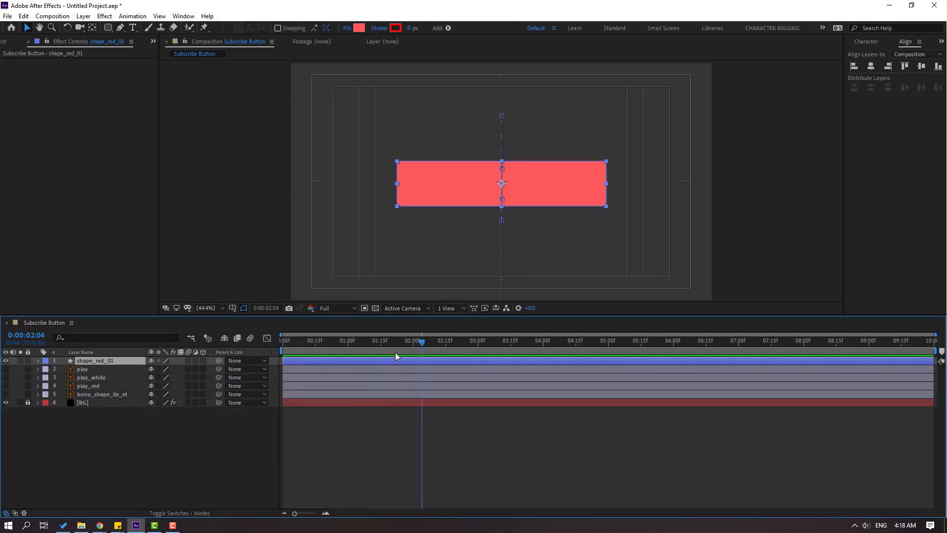
key(ctrl+d)
mouse_move(395, 345)
mouse_down()
mouse_move(380, 345)
mouse_move(390, 345)
mouse_up()
click(153, 456)
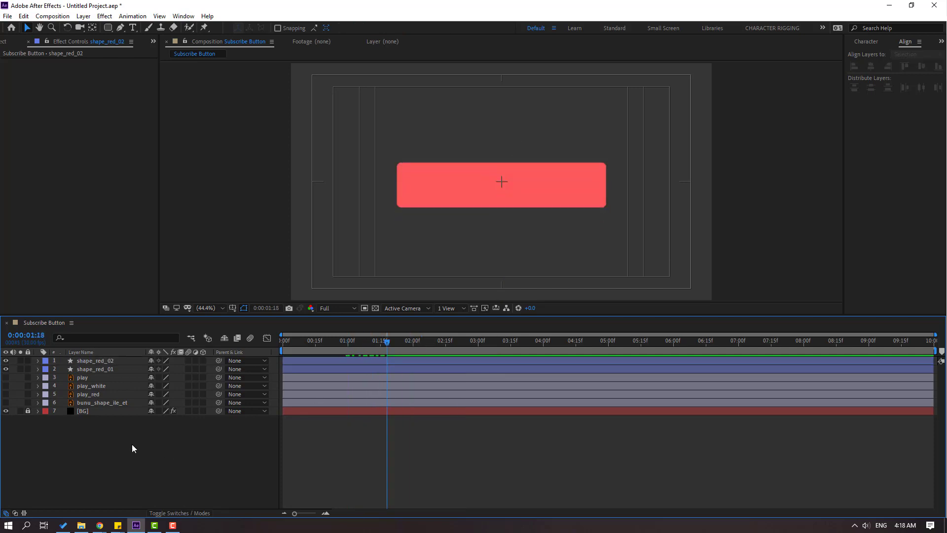
Step: Duplicate shape_red_02 and delete all Position keyframes from the copy with the current time at 0:00:02:08
click(89, 360)
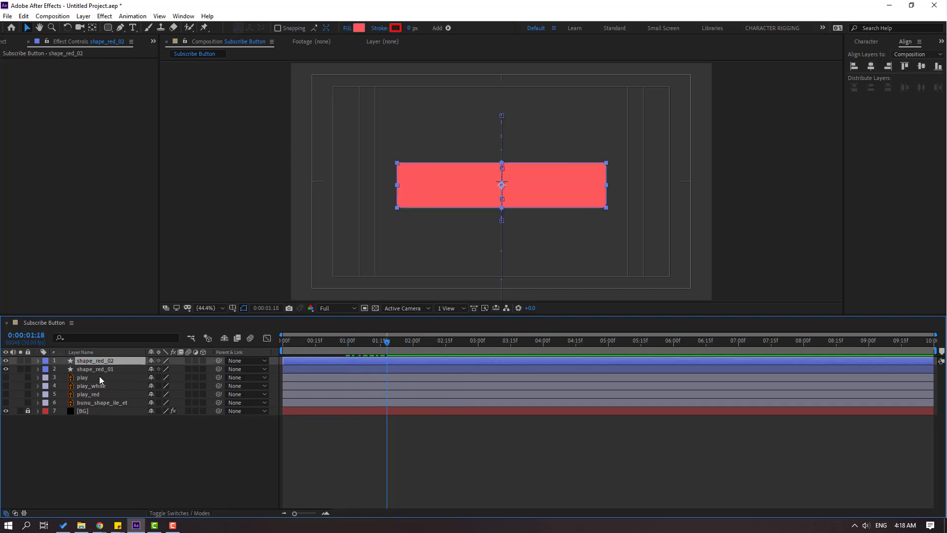
key(ctrl+d)
key(p)
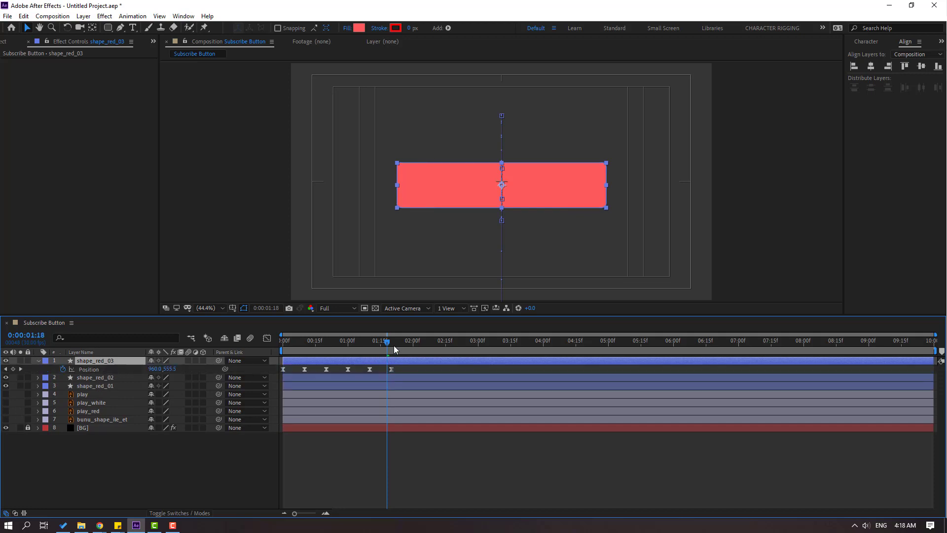
drag(394, 348, 430, 345)
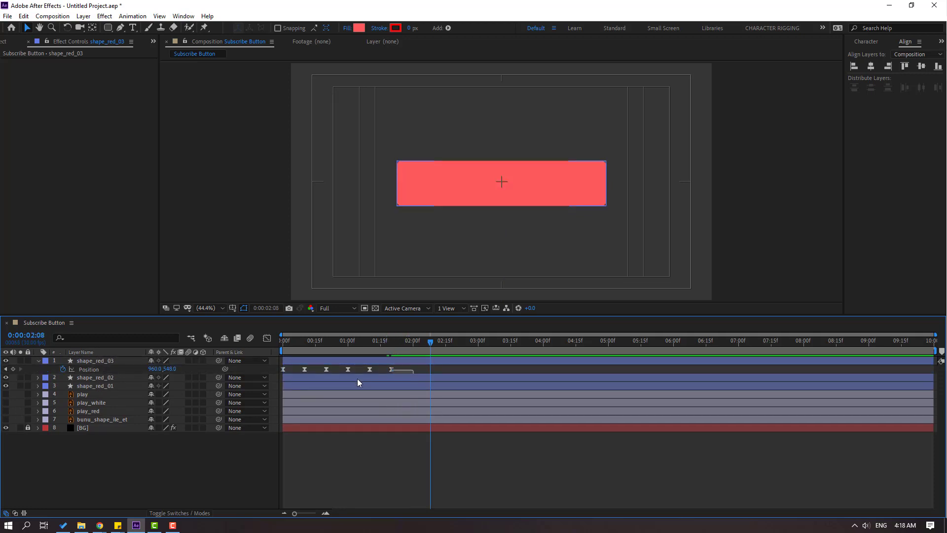
drag(357, 379, 269, 386)
key(Delete)
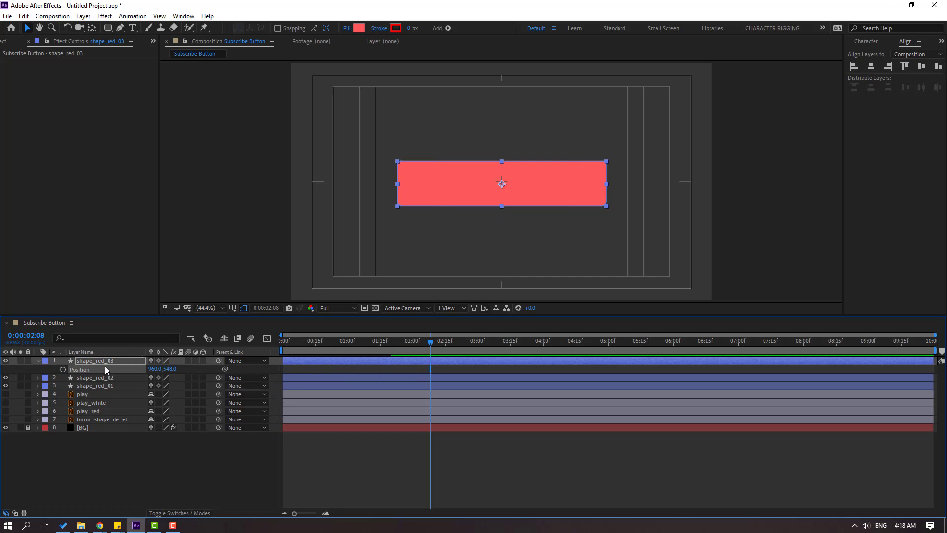
Step: Rename the duplicated layer without Position keyframes as white
key(Return)
text(whit)
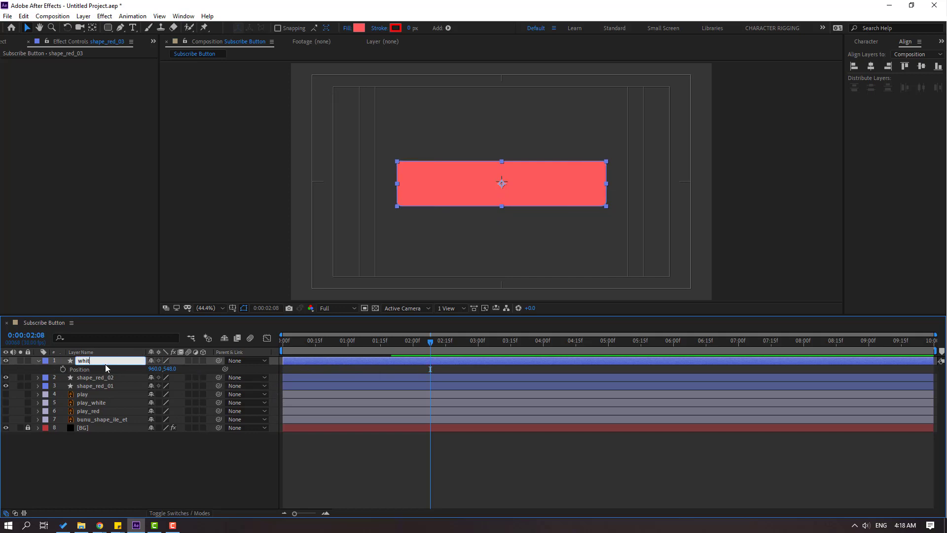
text(e)
key(Return)
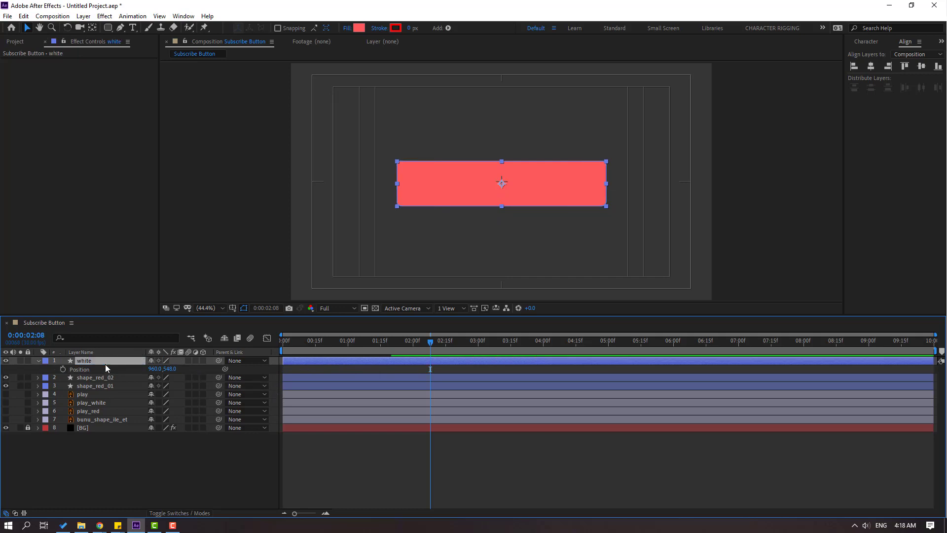
Step: Show the bunu_shape_ile_et reference layer, move its Subscribe button above the red bar and lock the layer
click(6, 419)
drag(387, 182, 397, 103)
click(28, 418)
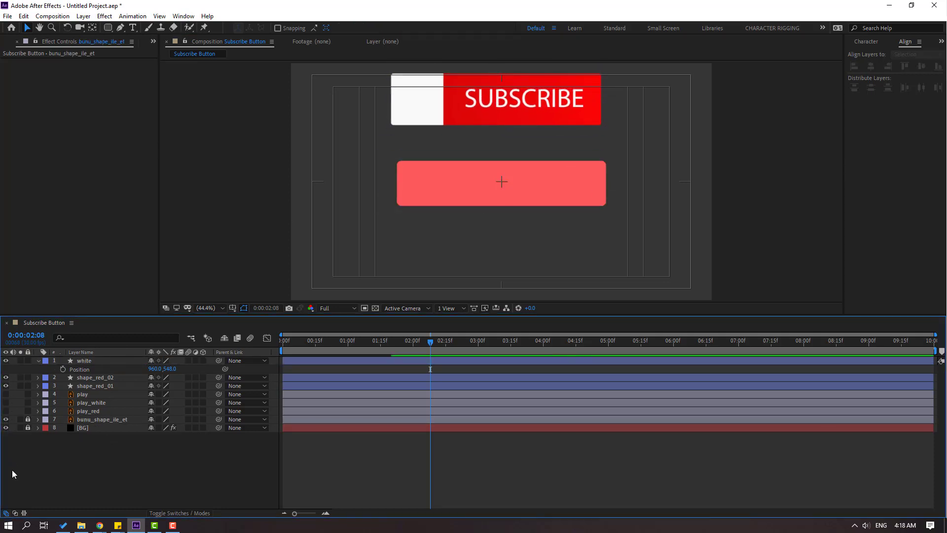
key(F9)
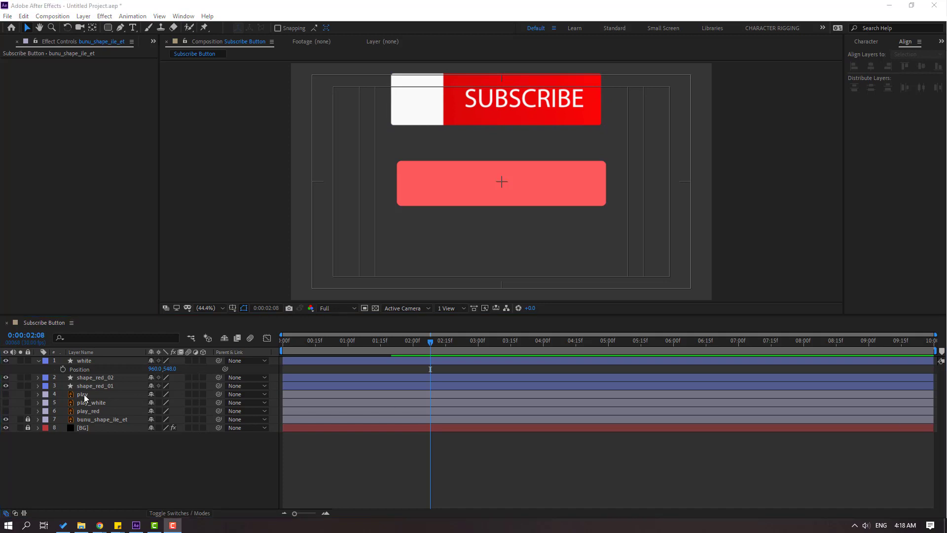
Step: Set the white layer's fill colour to FFFFFF and resize it into a narrower block slightly taller than the red bar
click(84, 361)
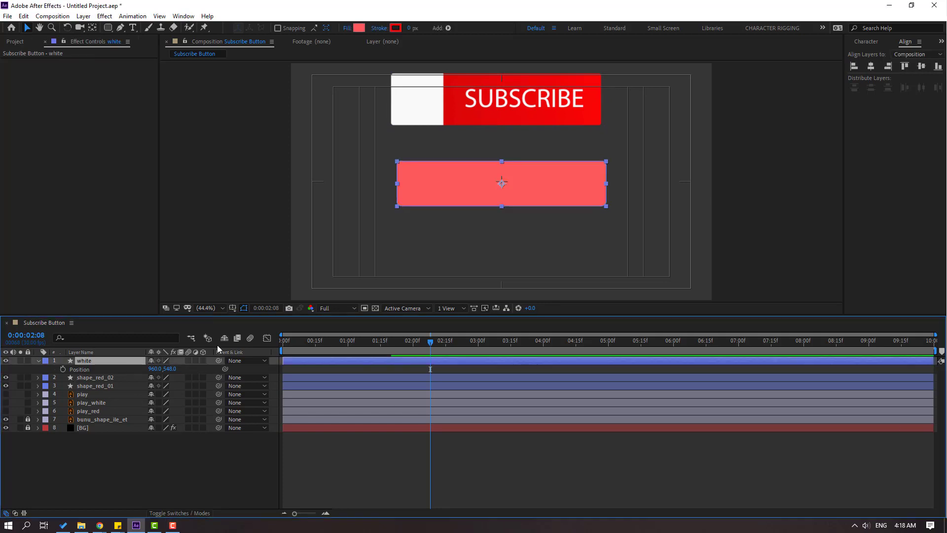
click(359, 28)
text(FFFFFF)
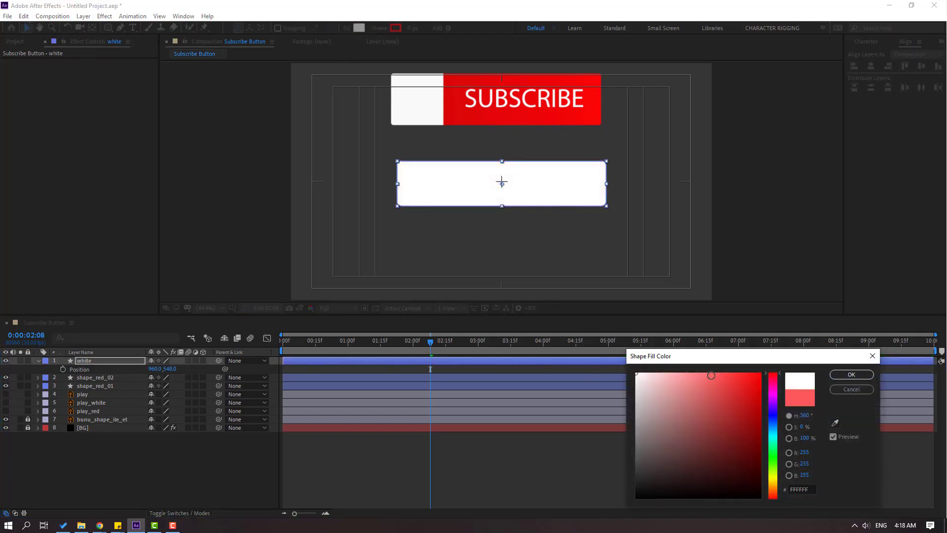
click(851, 374)
drag(608, 206, 507, 204)
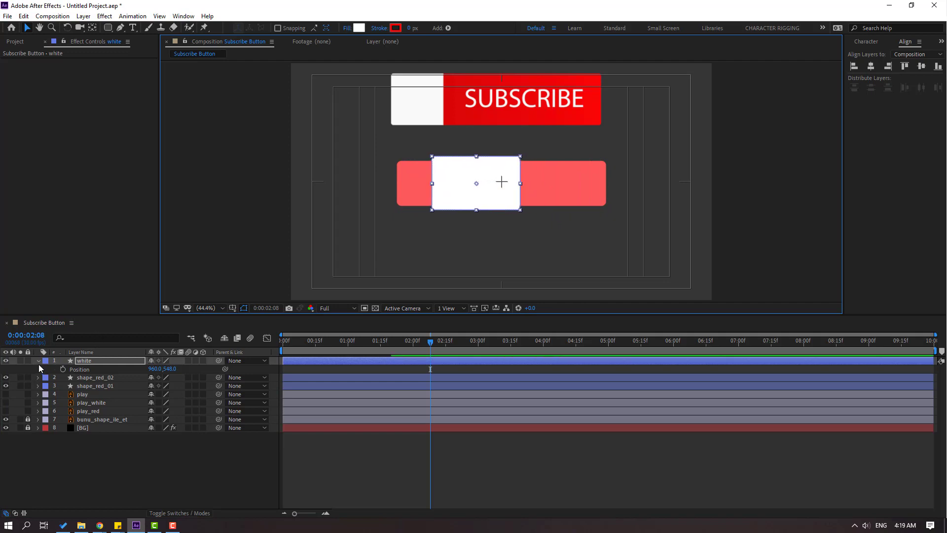
Step: Set the Roundness of the white layer's rectangle path to 0 and collapse the layer's properties
click(38, 362)
click(39, 362)
click(46, 374)
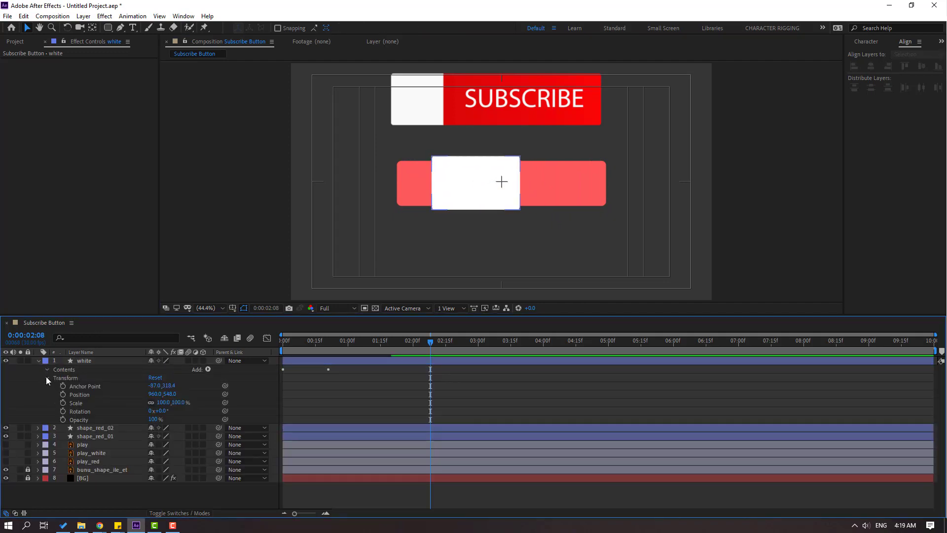
click(47, 370)
click(47, 386)
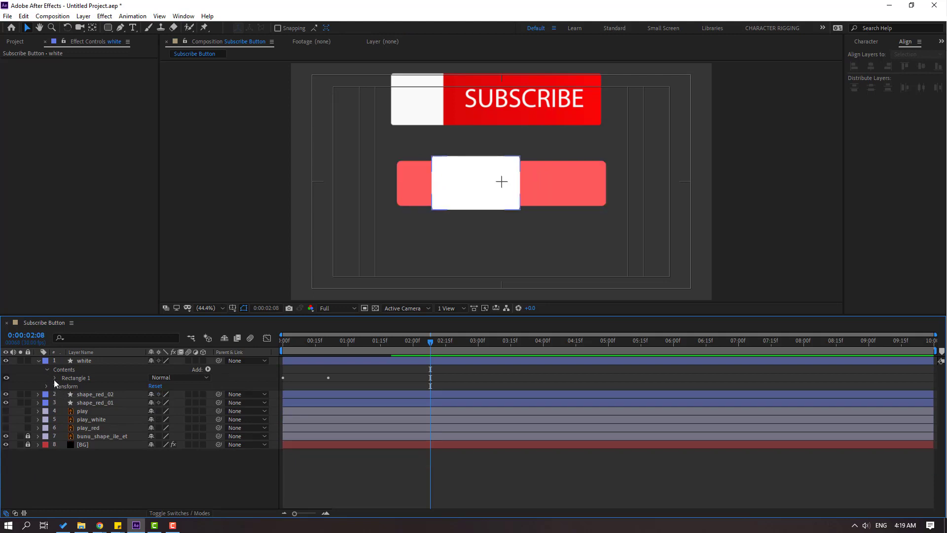
click(54, 377)
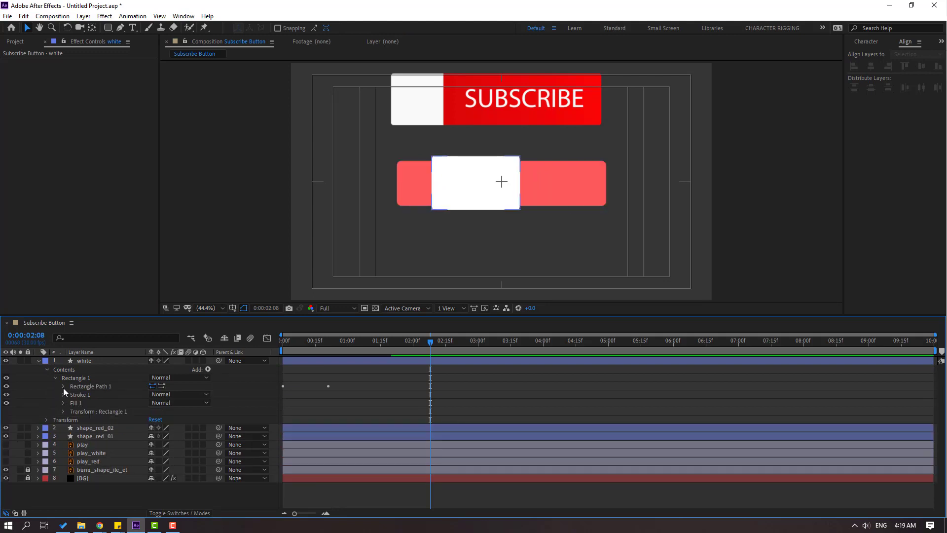
click(63, 387)
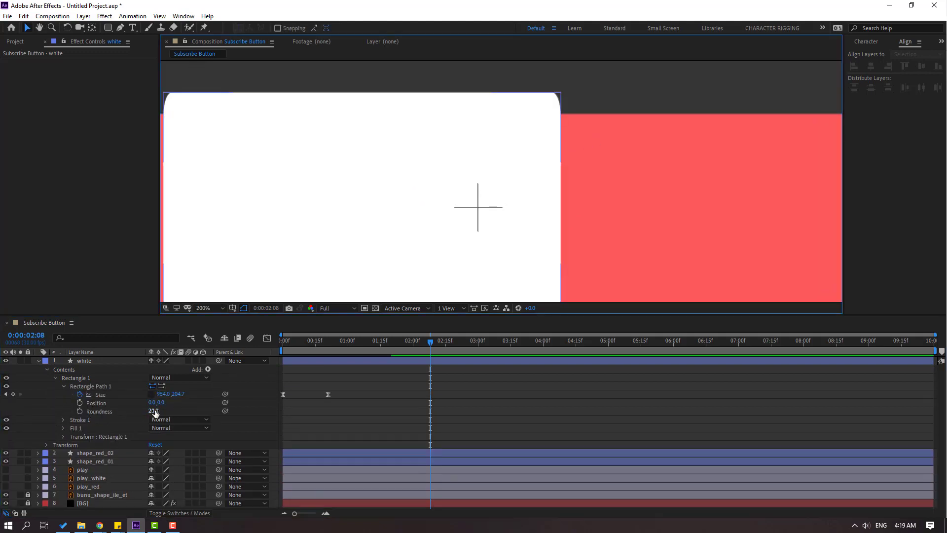
mouse_move(154, 411)
mouse_down()
mouse_move(175, 409)
mouse_move(79, 416)
mouse_up()
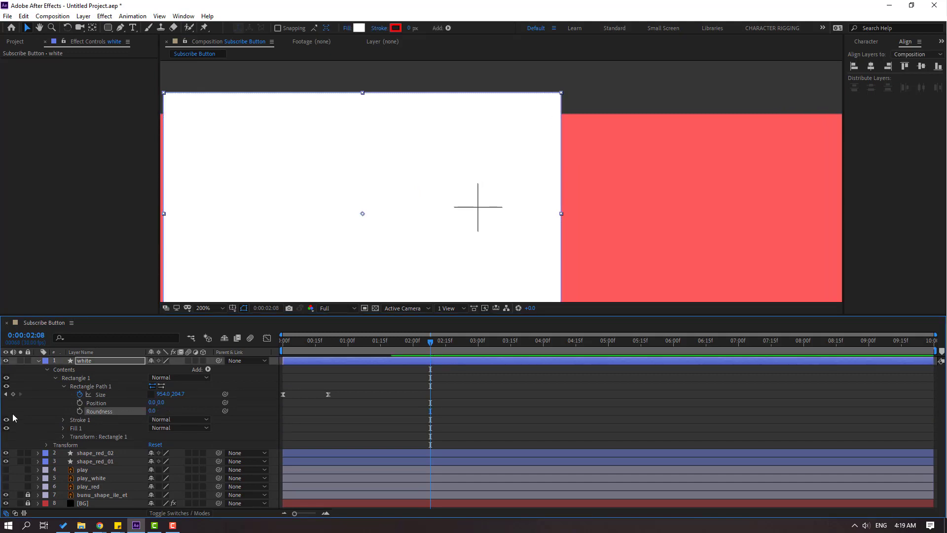
click(40, 361)
Step: Move the white block left so that it covers and overhangs the left end of the red bar
scroll(459, 187, down, 3)
scroll(474, 205, up, 2)
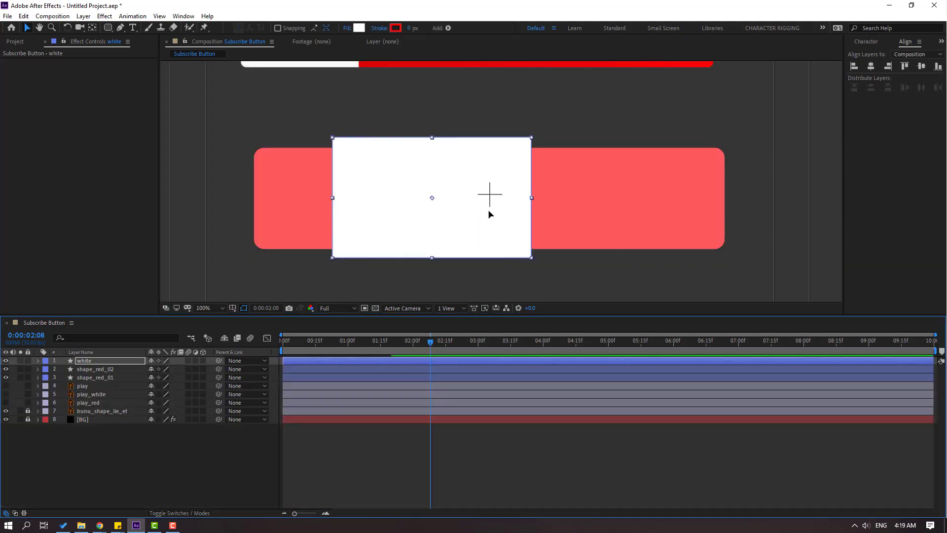
drag(490, 212, 320, 216)
drag(438, 191, 459, 196)
drag(341, 202, 346, 201)
click(98, 498)
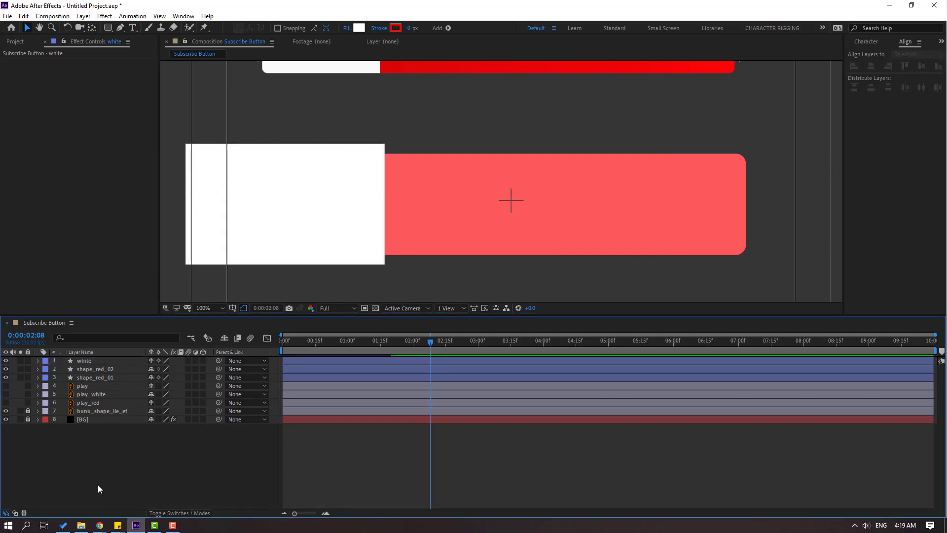
Step: Place the white layer below shape_red_02, set its track matte to Alpha Matte "shape_red_02" and test it by moving the block
click(84, 360)
drag(82, 360, 98, 377)
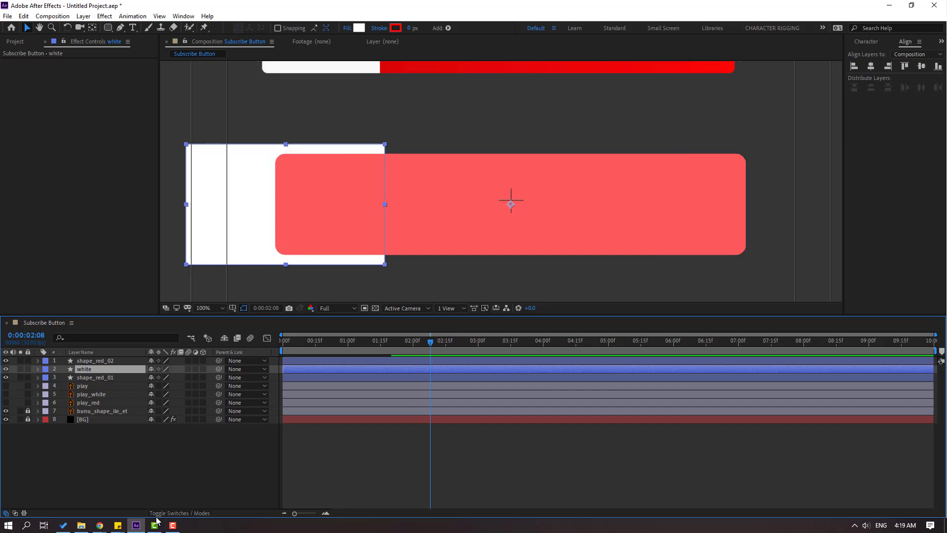
click(170, 513)
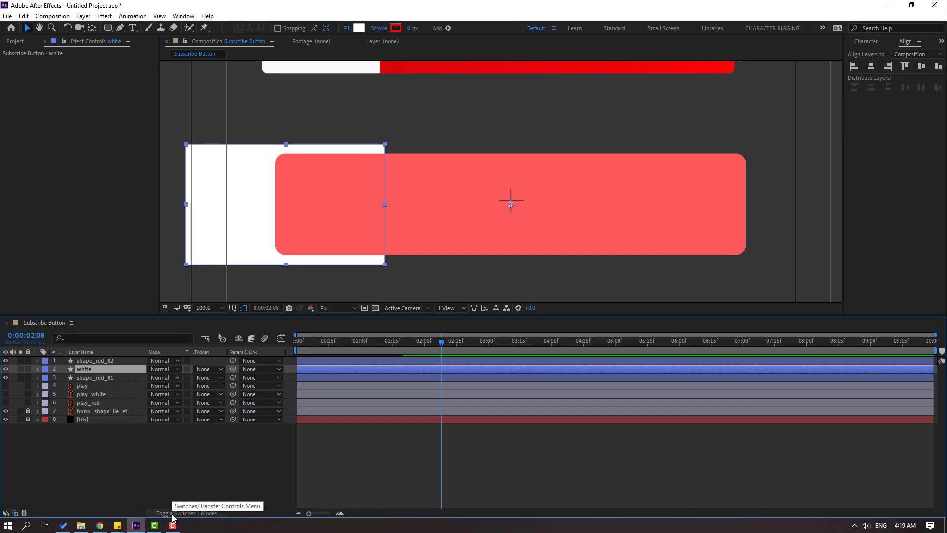
click(206, 370)
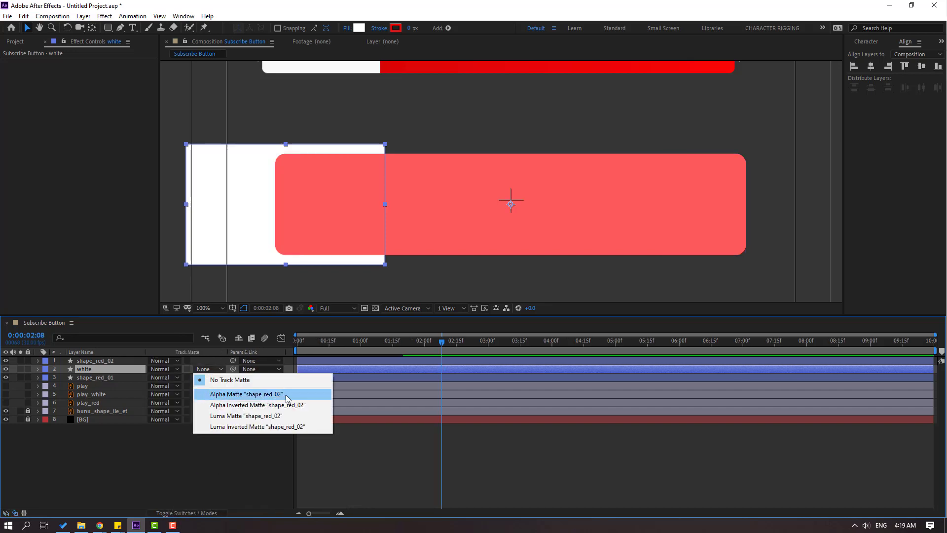
click(291, 396)
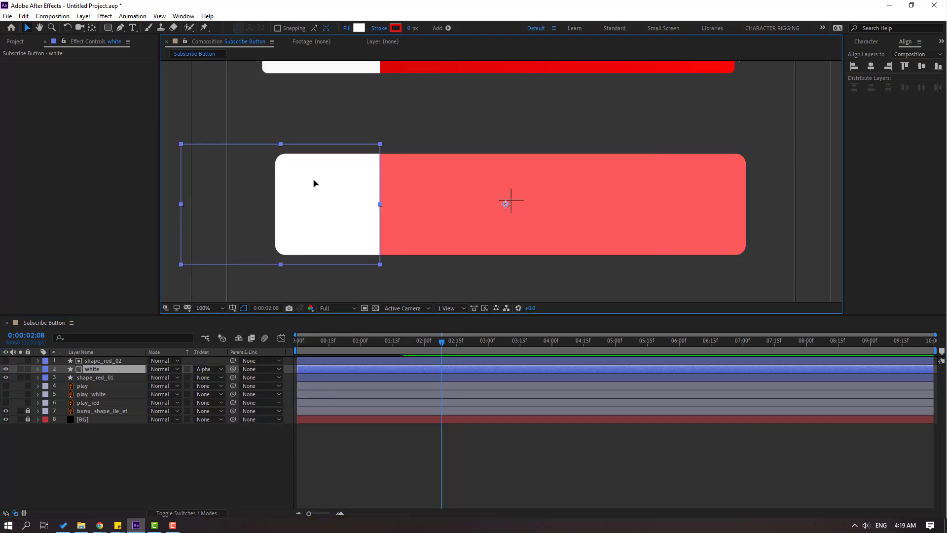
drag(316, 207, 347, 186)
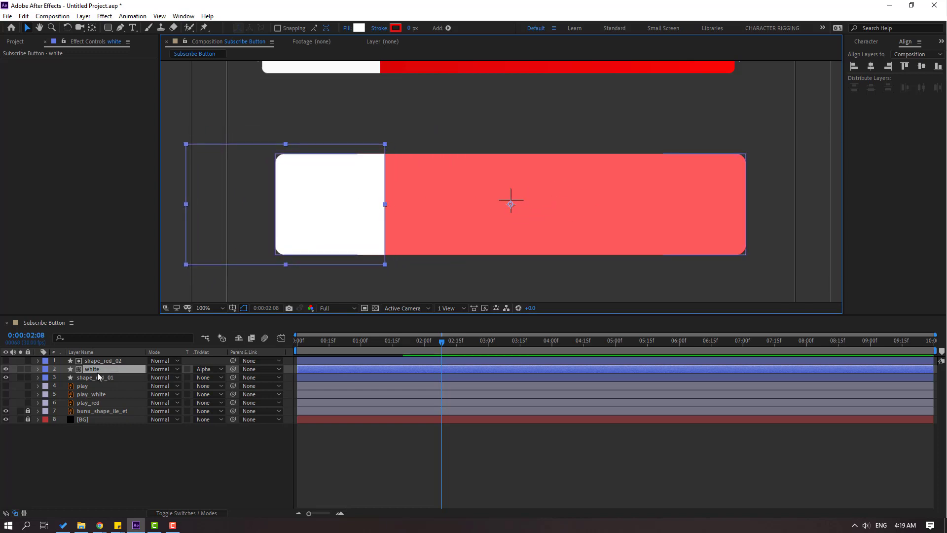
Step: Parent the white layer to shape_red_01 and preview the combined motion from 0:00:00:10
drag(233, 368, 116, 377)
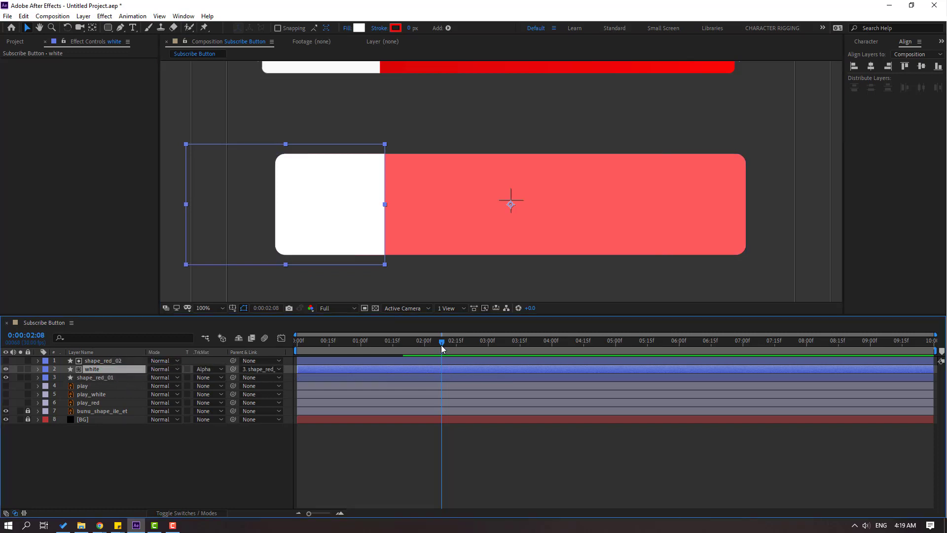
drag(441, 341, 318, 344)
scroll(454, 204, down, 2)
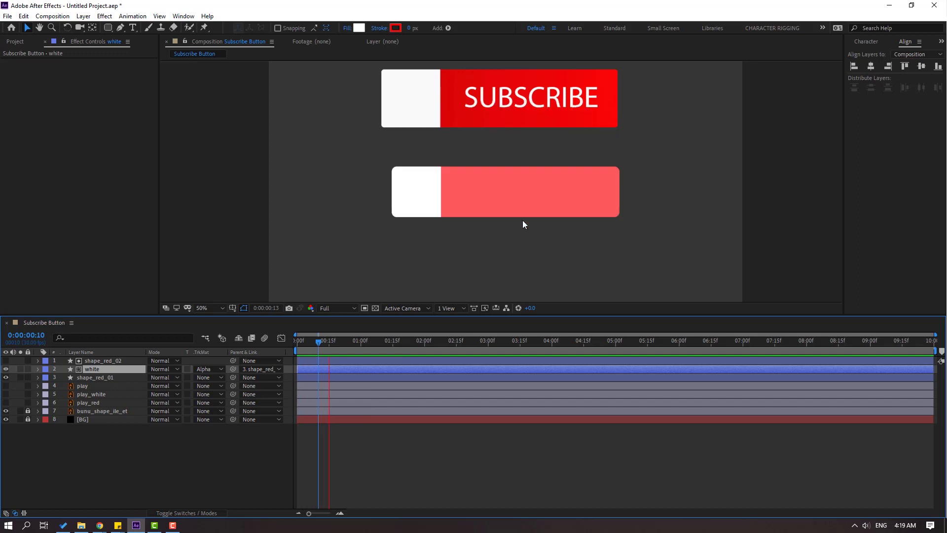
key(space)
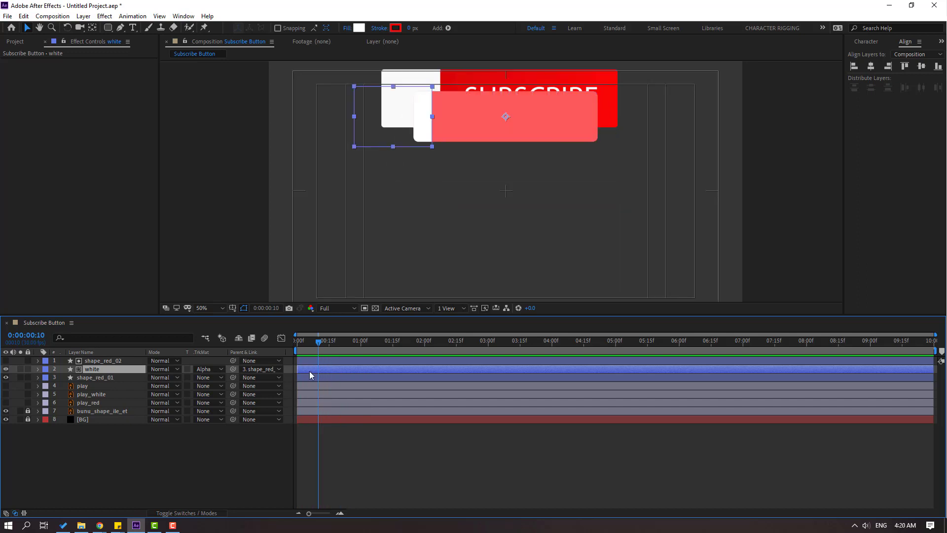
Step: Shift the white layer to start at 0:00:01:06 and remove its Size keyframes at 0:00:02:15
drag(309, 371, 386, 372)
drag(335, 345, 456, 344)
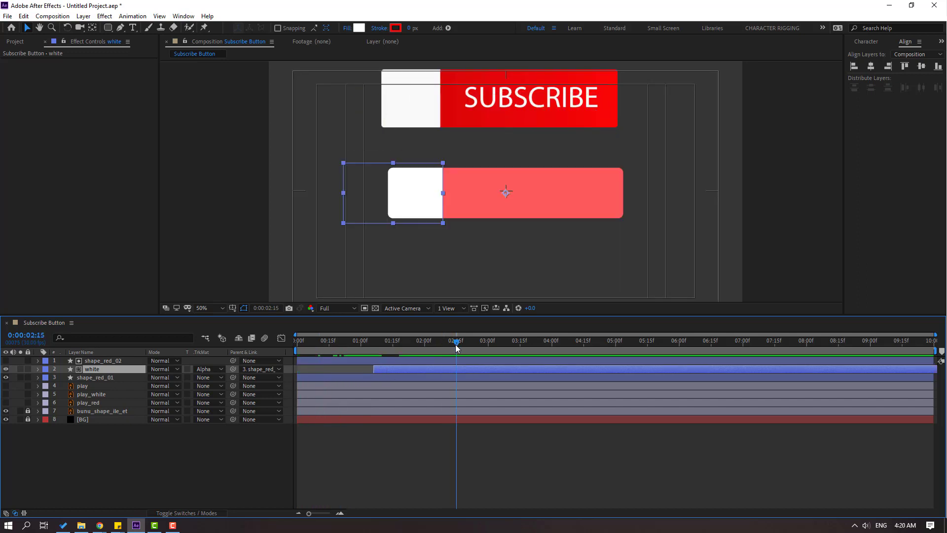
key(u)
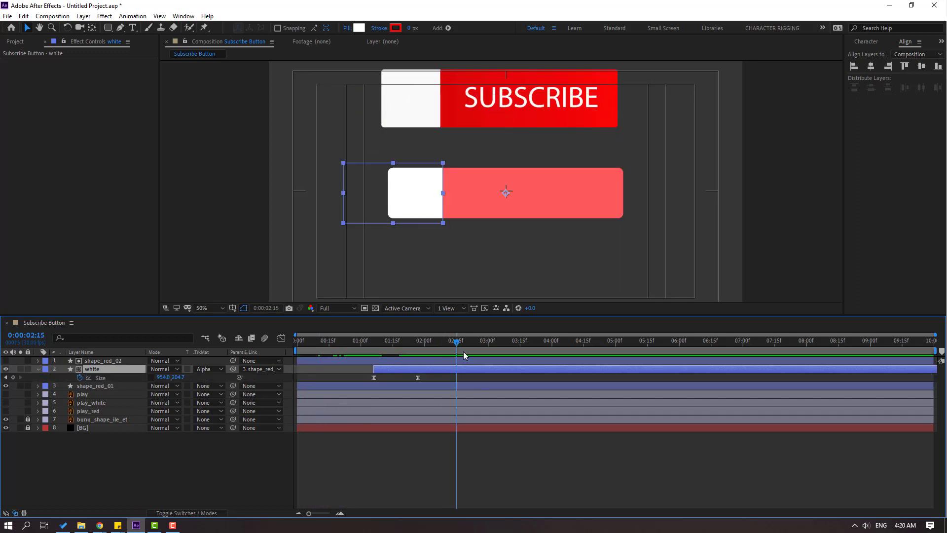
click(79, 378)
click(38, 369)
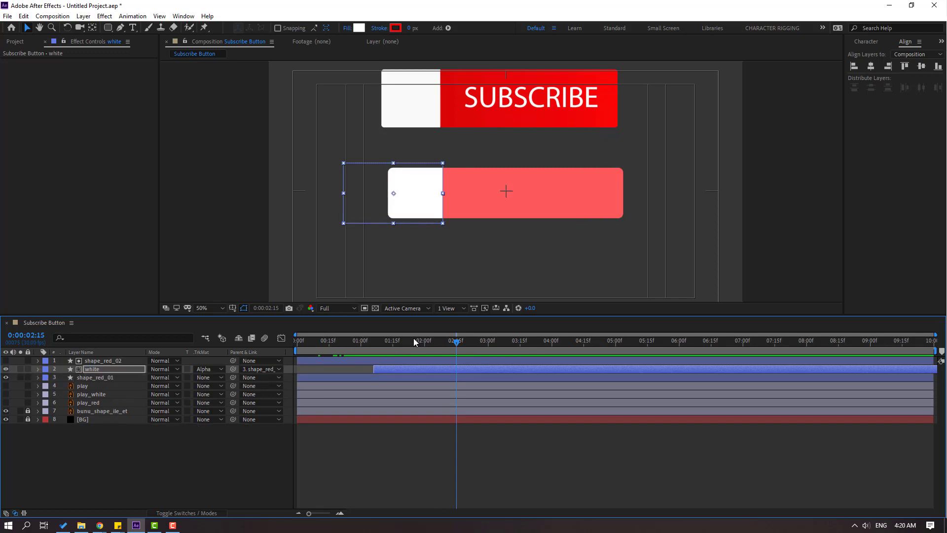
Step: Animate the white layer's Position from -327.0, 318.4 at 0:00:01:06 to -76.0, 318.4 at 0:00:02:00
drag(365, 342, 375, 344)
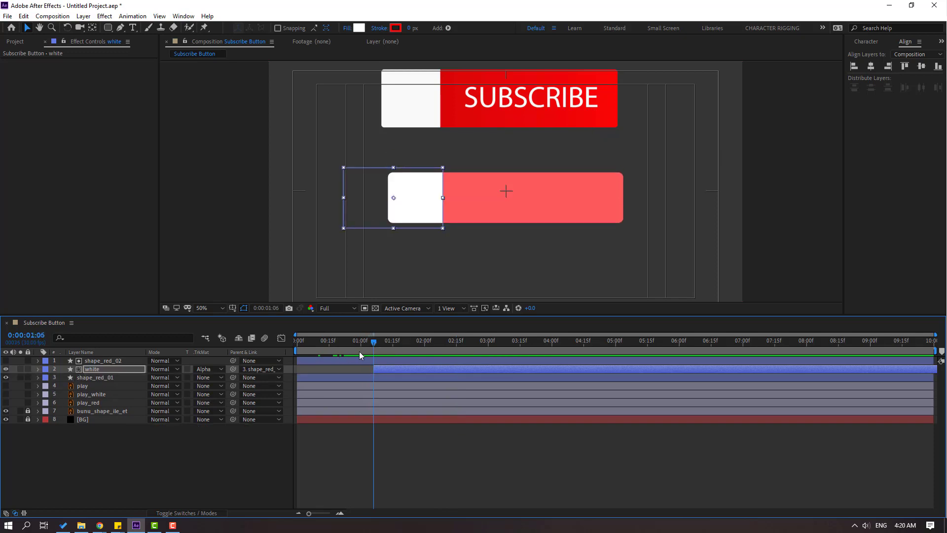
key(p)
drag(156, 378, 143, 378)
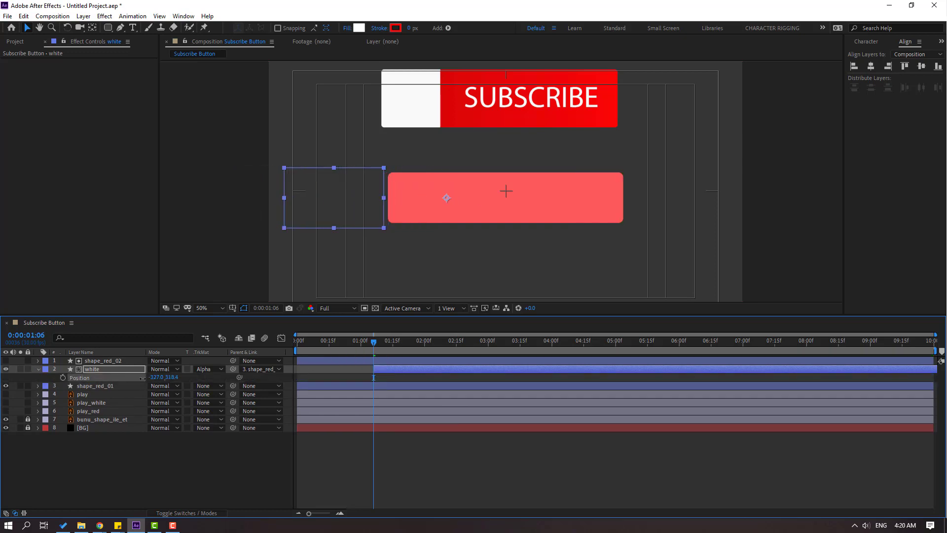
click(63, 378)
drag(396, 344, 424, 344)
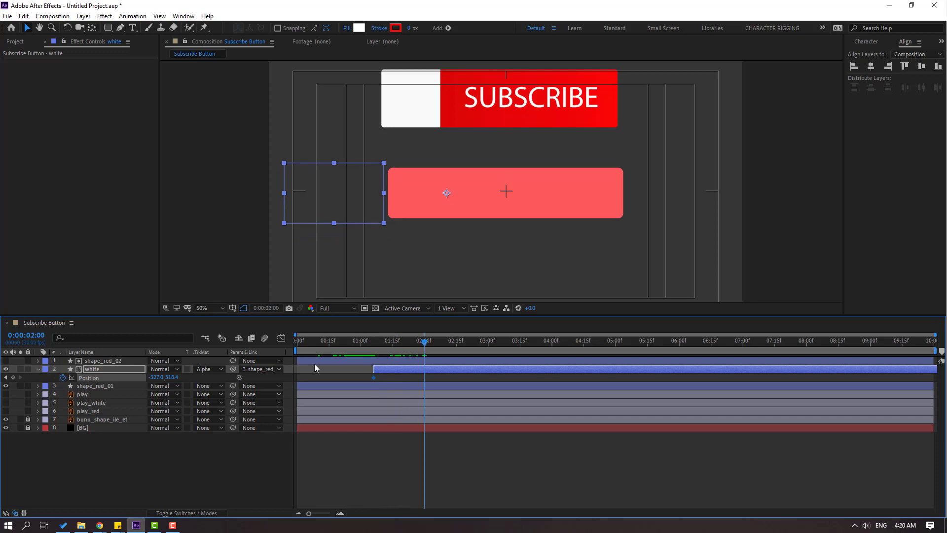
drag(156, 377, 275, 374)
click(388, 378)
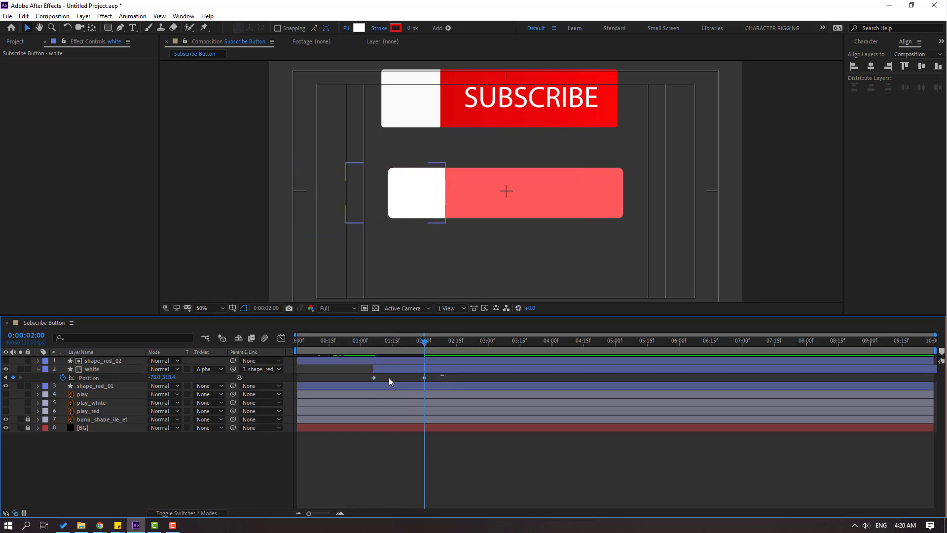
Step: Apply Easy Ease to the white layer's Position keyframes and display their speed graph
click(373, 377)
right_click(373, 377)
mouse_move(419, 500)
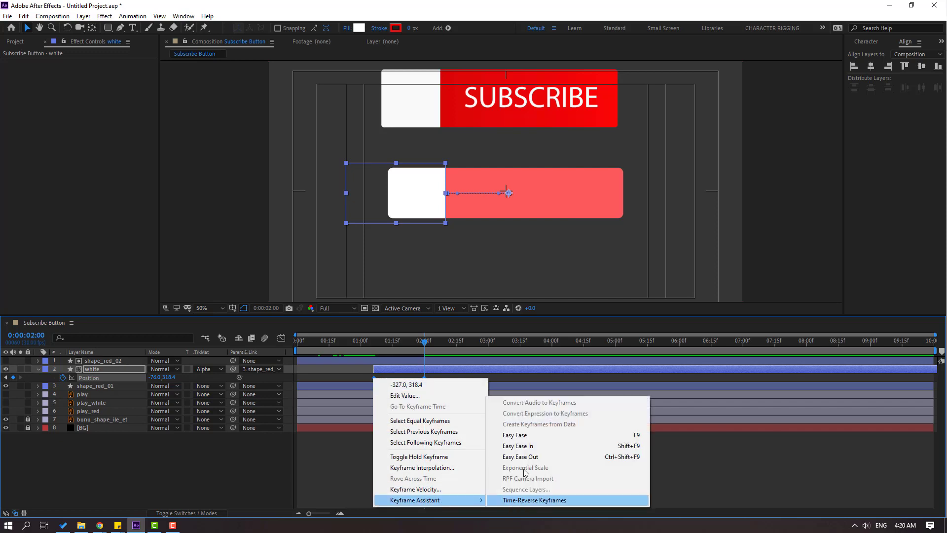
click(515, 435)
click(281, 338)
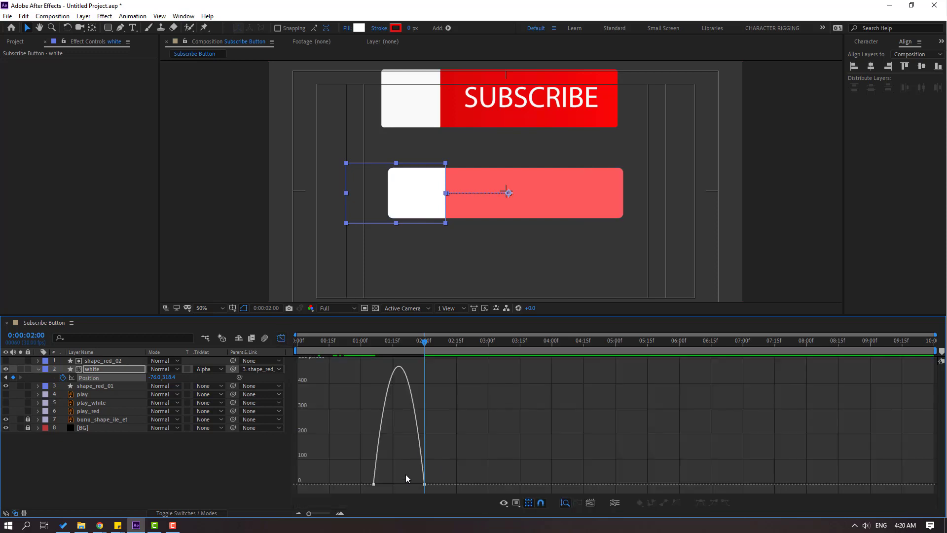
Step: Reshape the speed graph of the white layer's Position into a sharp mid-move peak, preview the slide and close the Graph Editor
drag(380, 491, 406, 485)
key(space)
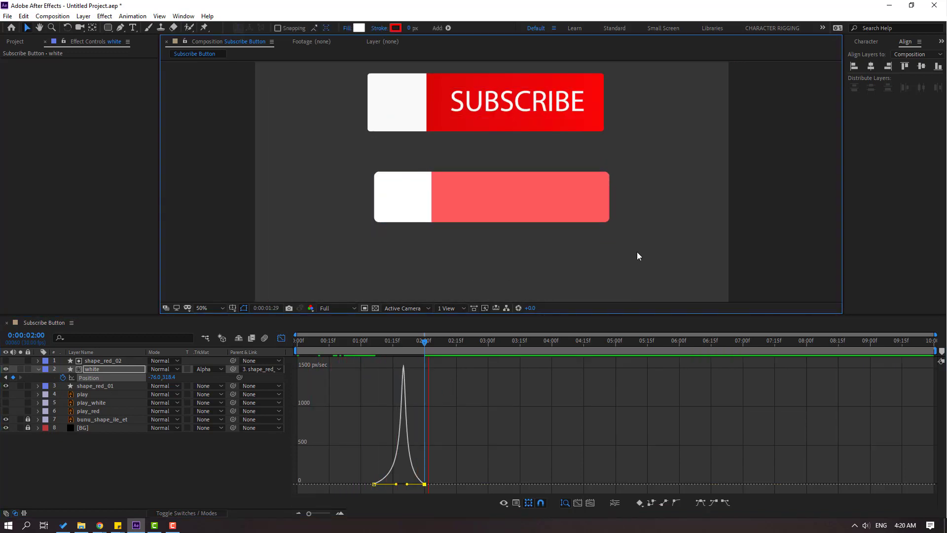
key(space)
click(281, 338)
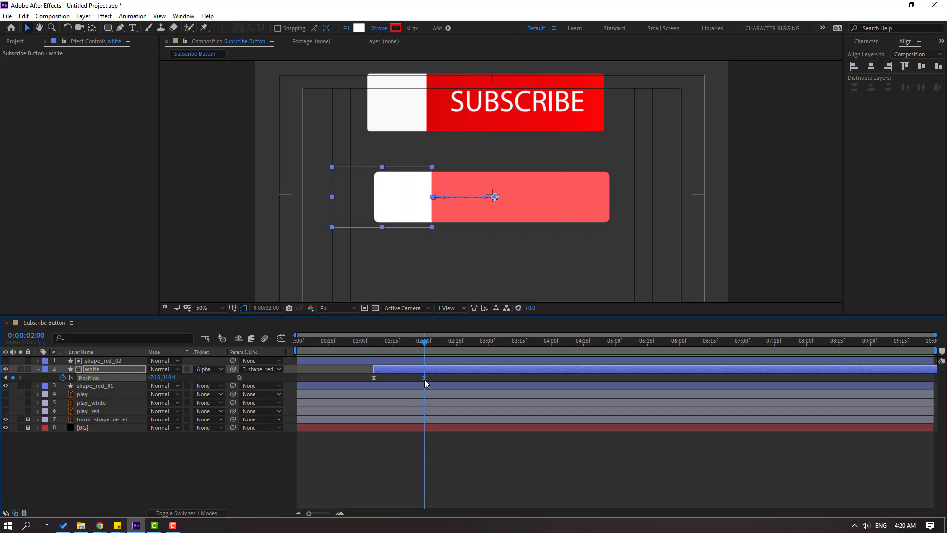
Step: Retime the white layer's slide to run from about 0:00:00:21 to 0:00:02:07 and set its end Position to -63.0, 318.4
drag(424, 378, 395, 374)
click(360, 341)
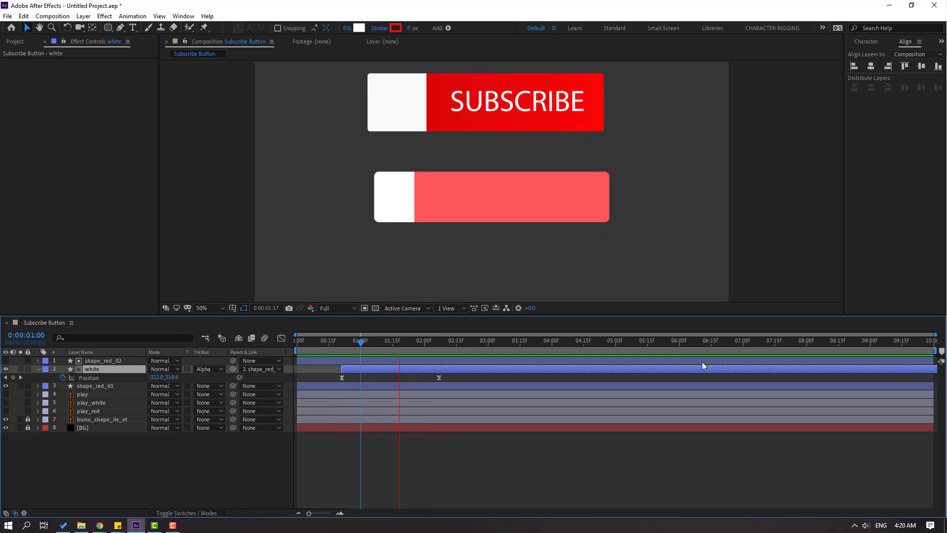
drag(373, 346, 440, 342)
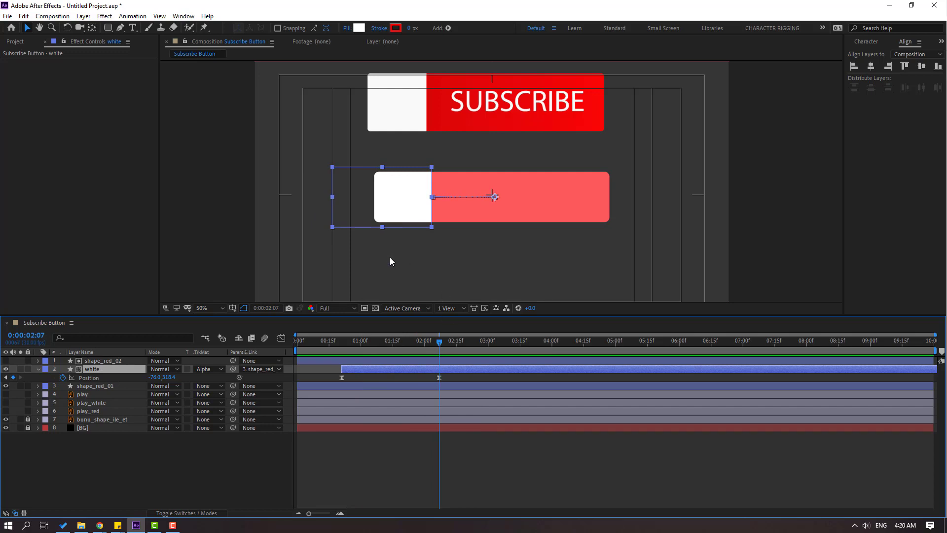
scroll(460, 229, up, 2)
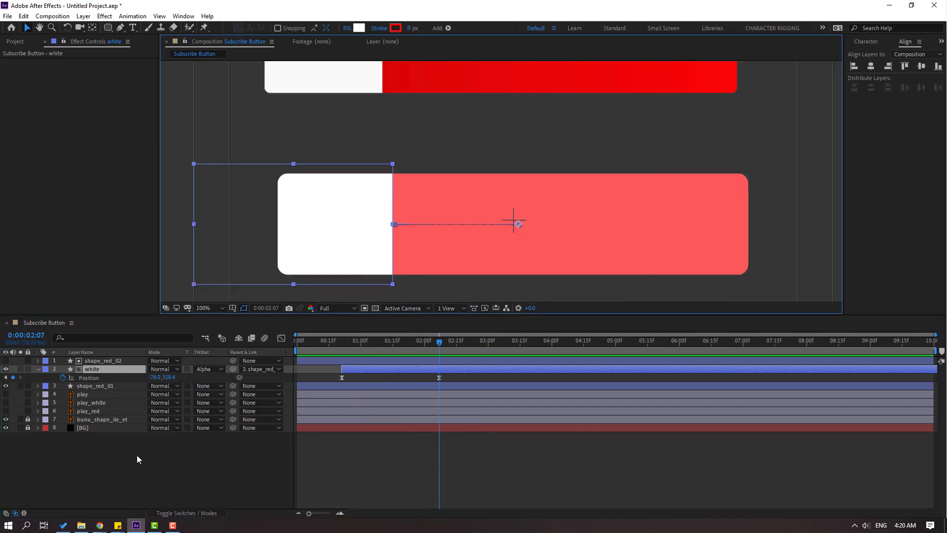
drag(154, 378, 162, 377)
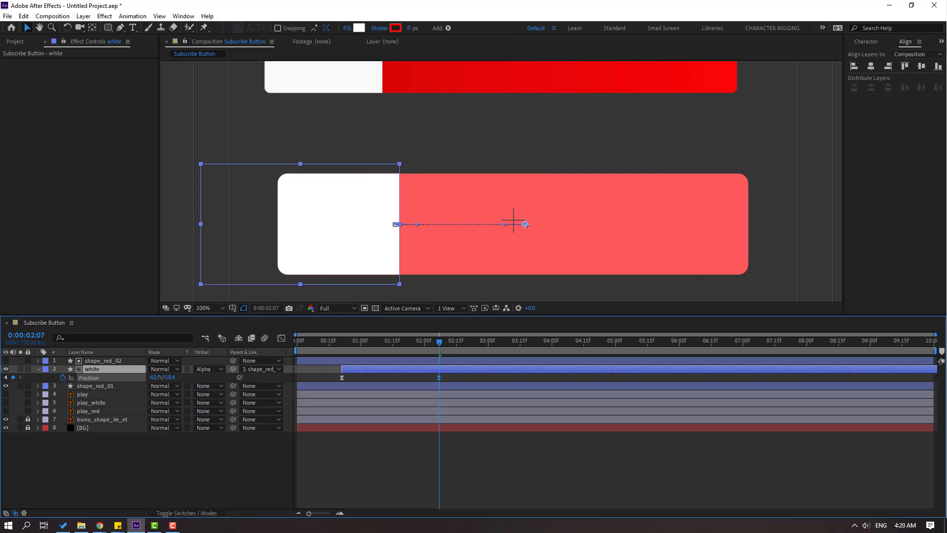
click(165, 454)
Step: Show the play_red layer, move it to the top of the layer stack and centre its circle on the white block
scroll(414, 218, down, 1)
drag(525, 142, 518, 162)
click(89, 413)
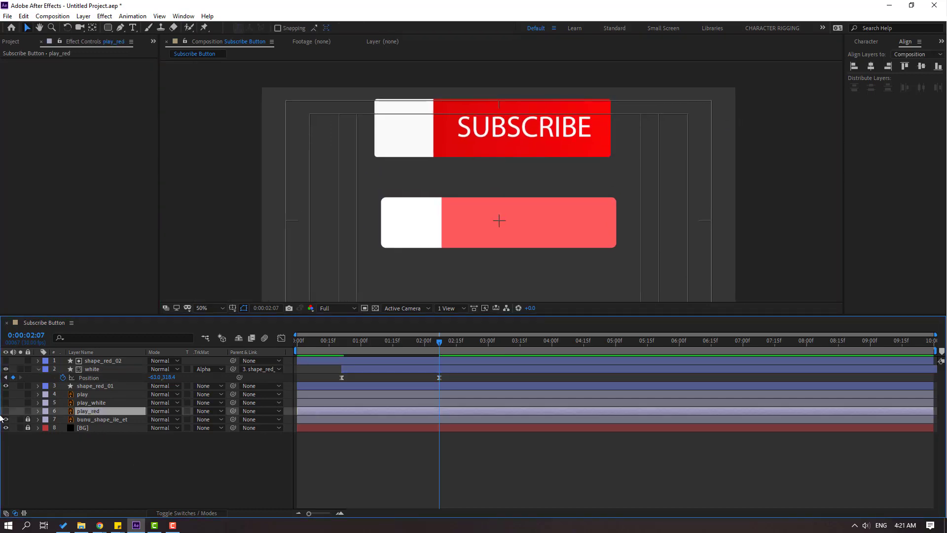
click(6, 411)
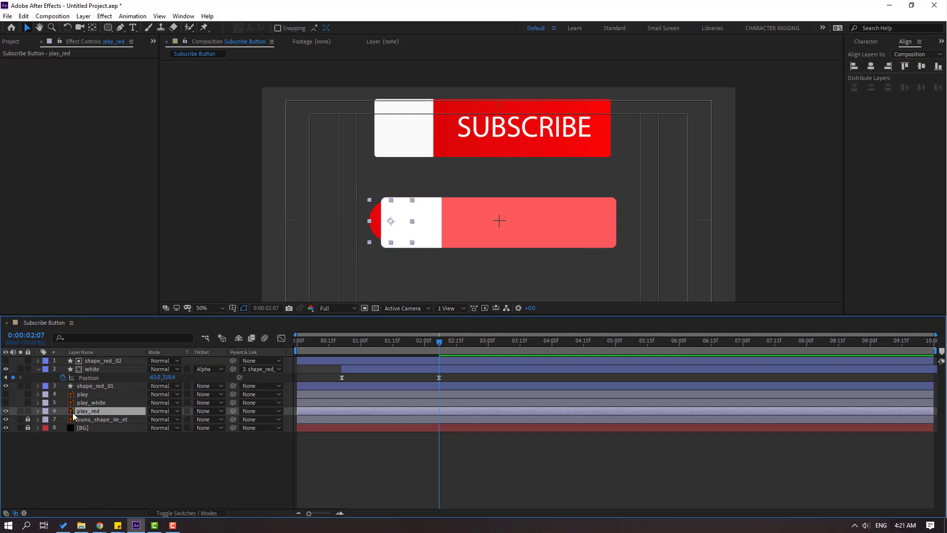
drag(86, 404, 101, 359)
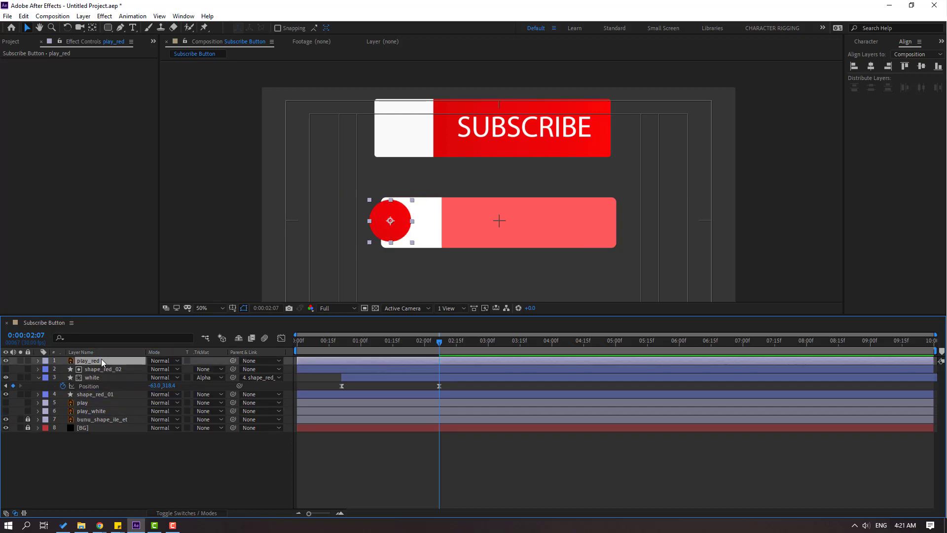
scroll(386, 214, up, 2)
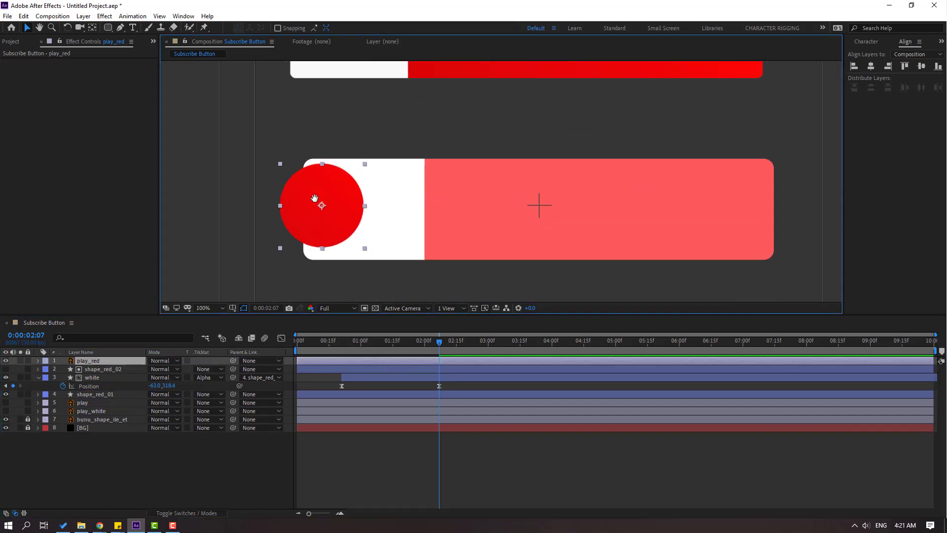
drag(343, 207, 366, 208)
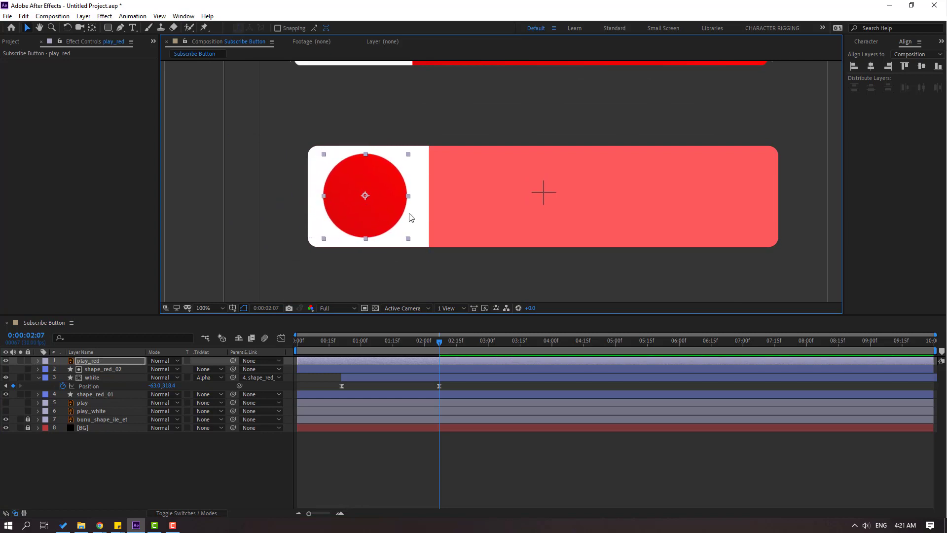
Step: Apply the Fill effect to play_red and sample its colour from the lower button's light red bar
click(867, 40)
click(853, 43)
click(873, 54)
text(fill;)
key(ctrl+a)
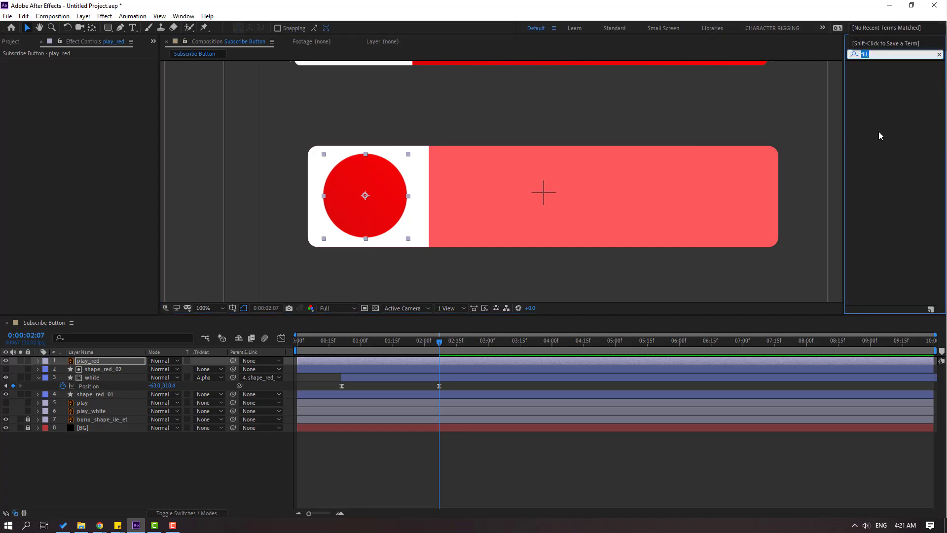
drag(883, 114, 354, 197)
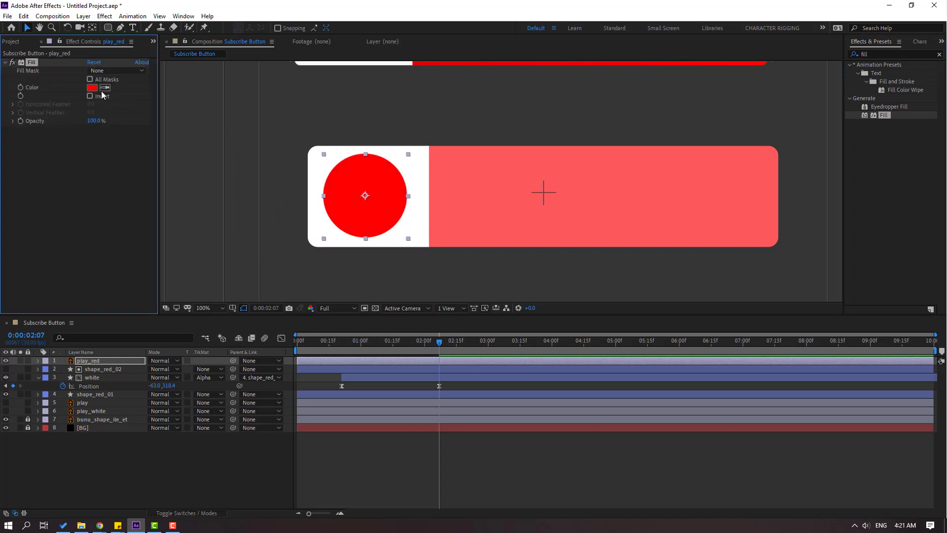
click(485, 176)
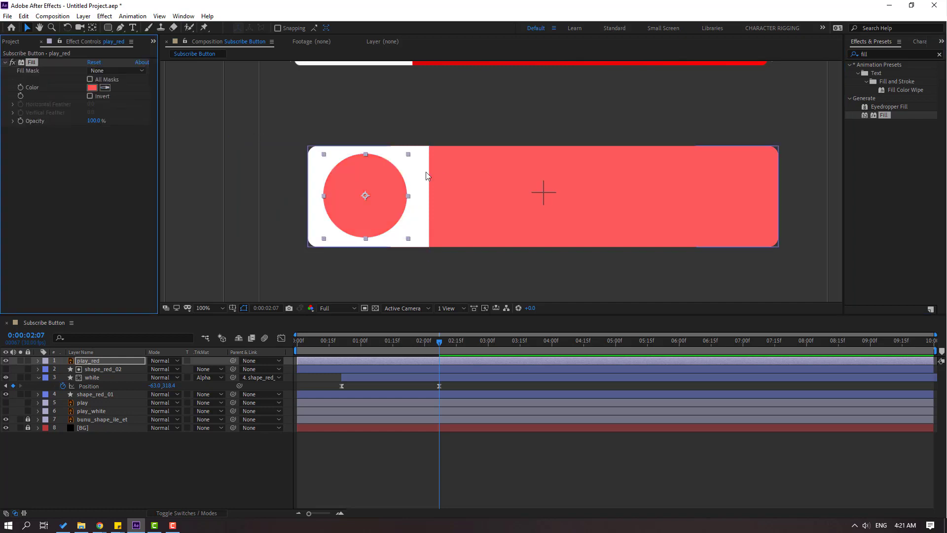
click(152, 470)
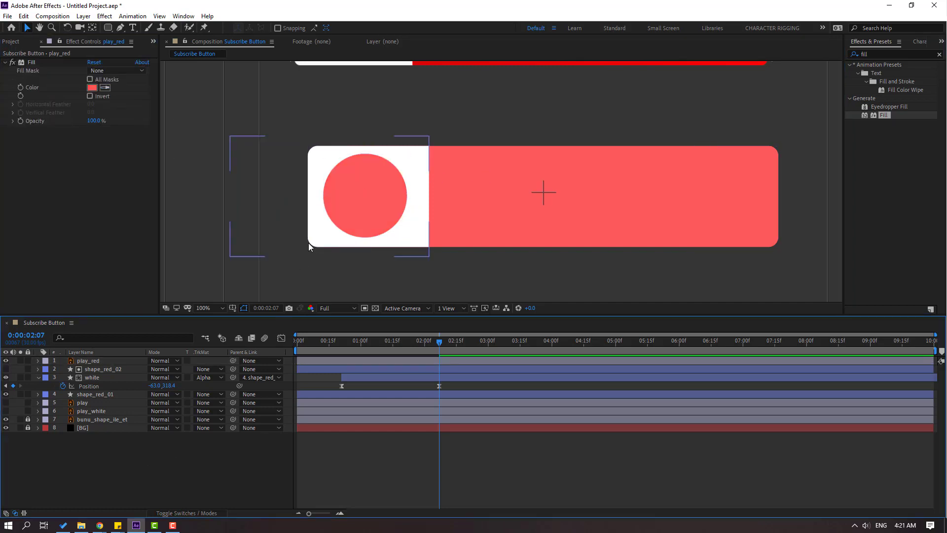
Step: Start the play_red layer at 0:00:02:15 and keyframe its Scale at 0% there
click(368, 203)
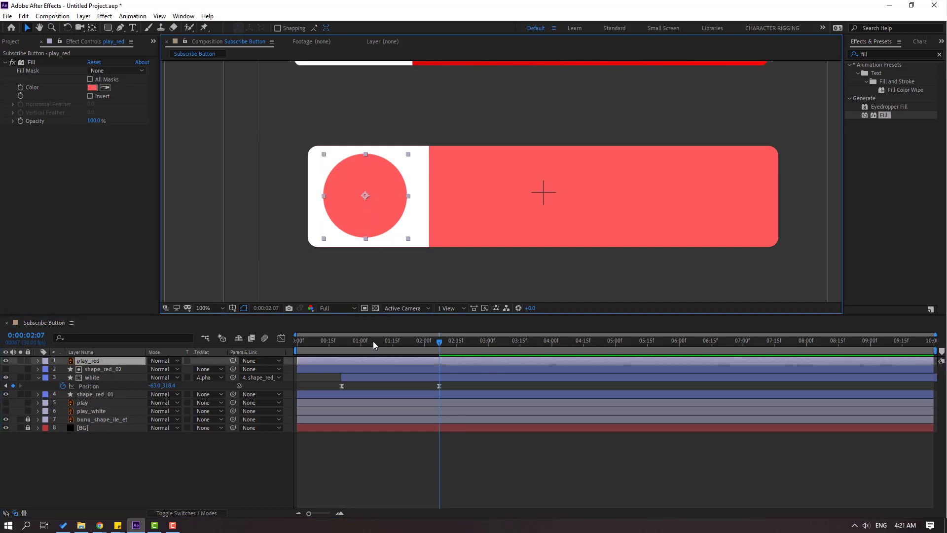
drag(402, 343, 452, 339)
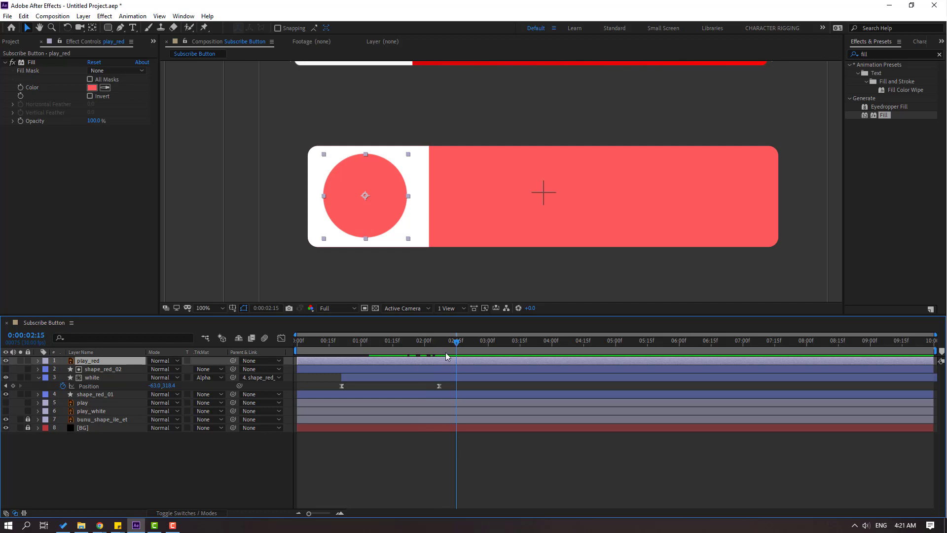
key(s)
drag(297, 361, 468, 365)
click(163, 369)
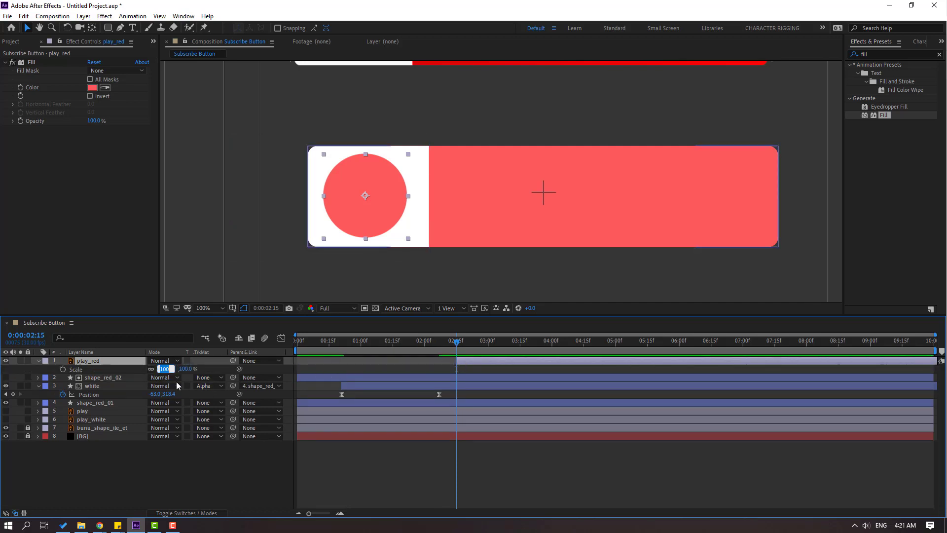
text(0)
key(Return)
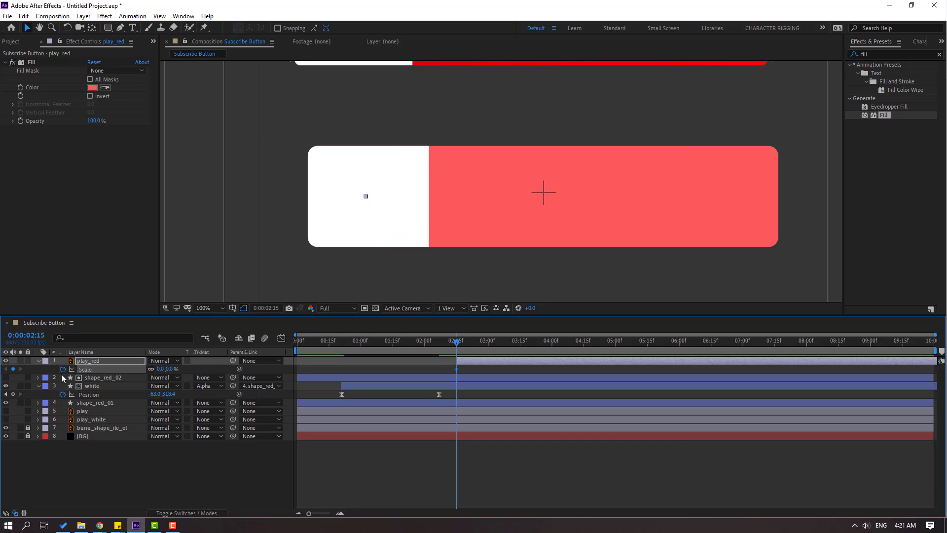
Step: Keyframe play_red's Scale at 120% at 0:00:02:25
key(shift+Page_Down)
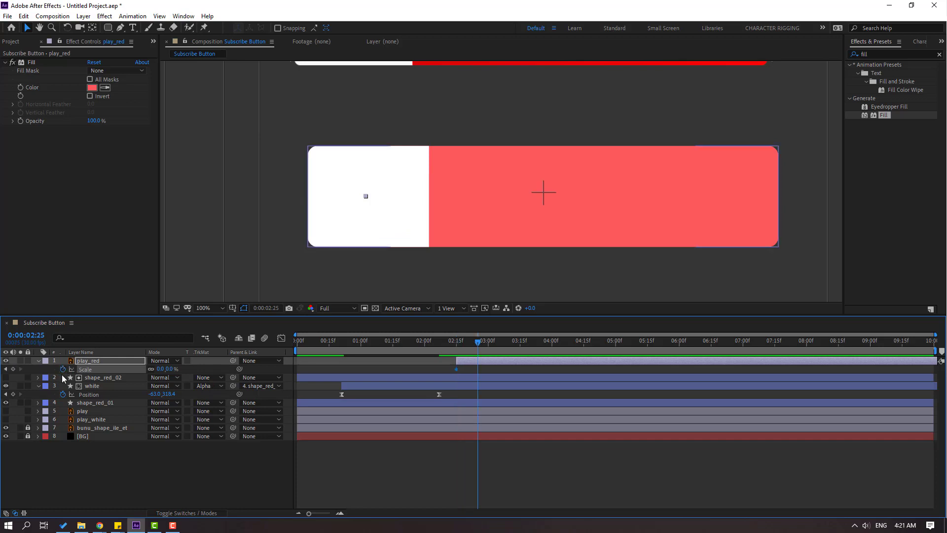
click(161, 369)
text(1)
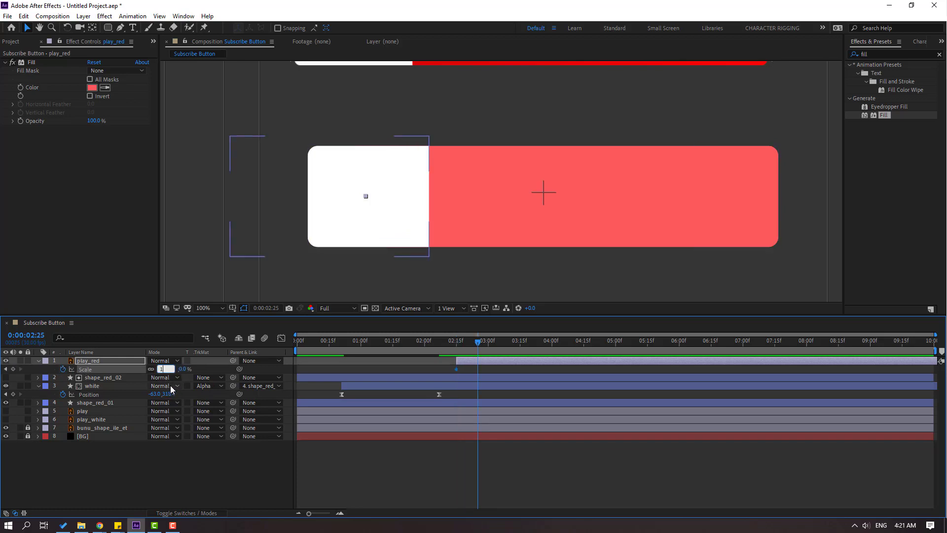
text(20)
key(Return)
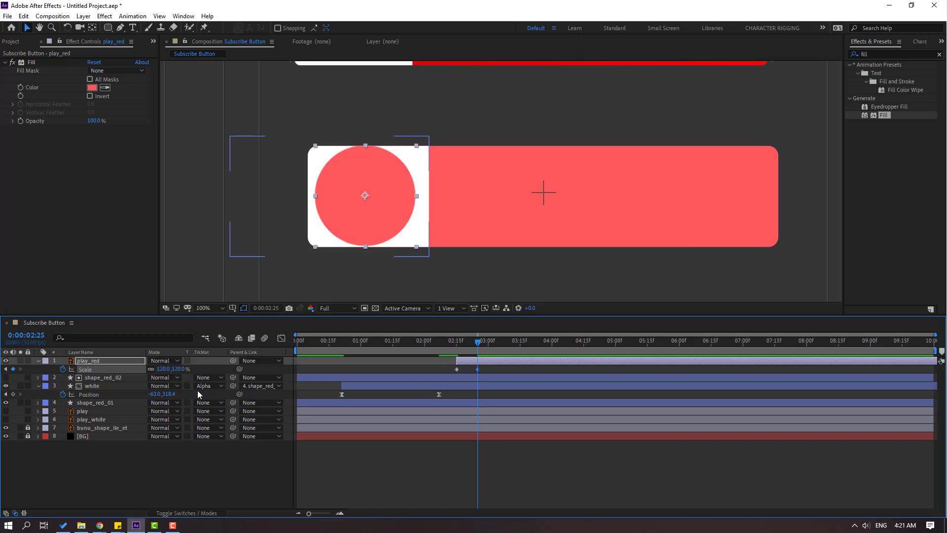
Step: Keyframe play_red's Scale at 95% at 0:00:03:05, 105% at 0:00:03:15 and 100% at 0:00:03:25
key(shift+Page_Down)
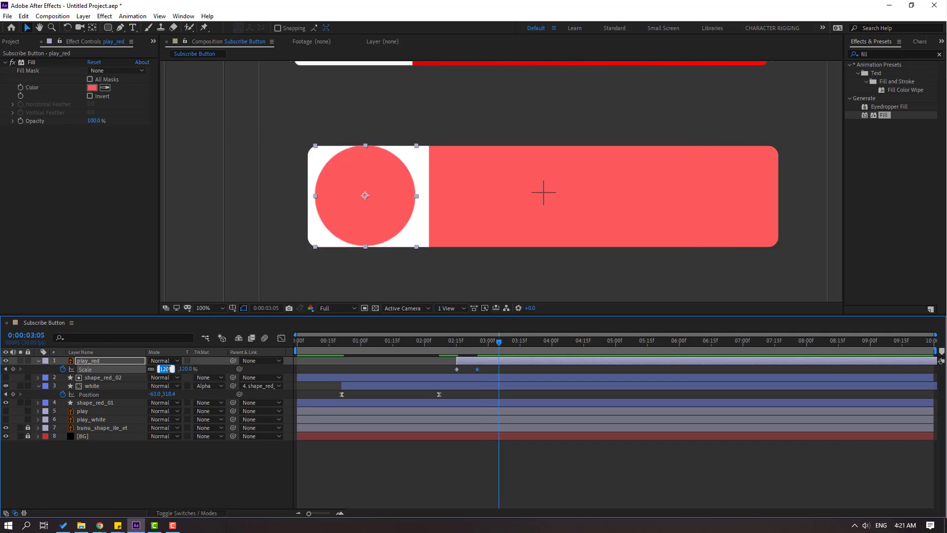
key(Return)
key(shift+Page_Down)
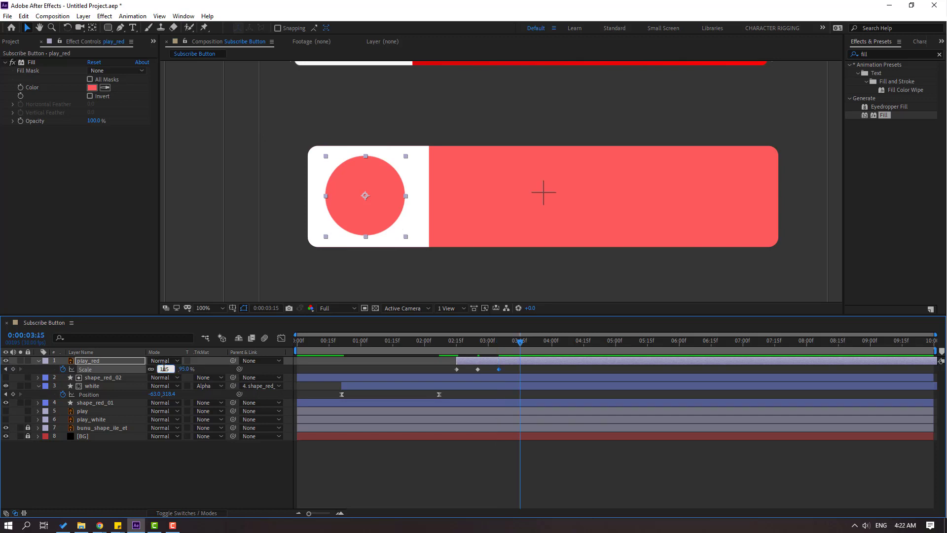
key(Return)
key(shift+Page_Down)
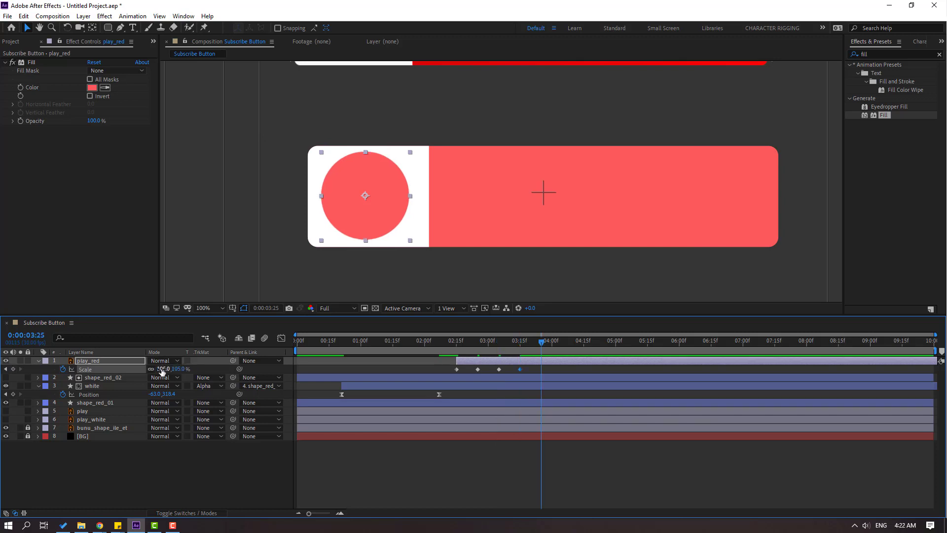
text(100)
key(Return)
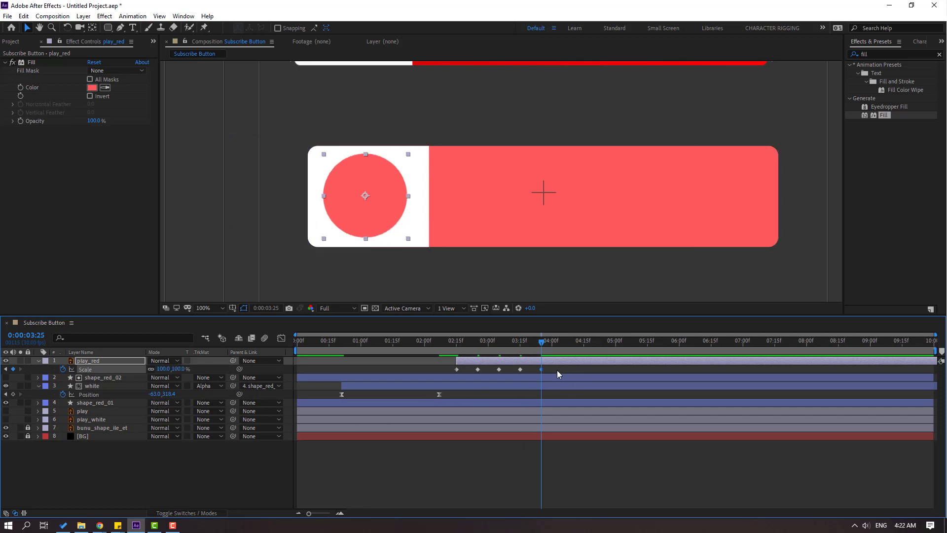
Step: Apply Easy Ease to all of play_red's Scale keyframes and preview the bounce with the work area starting just before them
drag(557, 370, 455, 374)
right_click(455, 374)
mouse_move(498, 492)
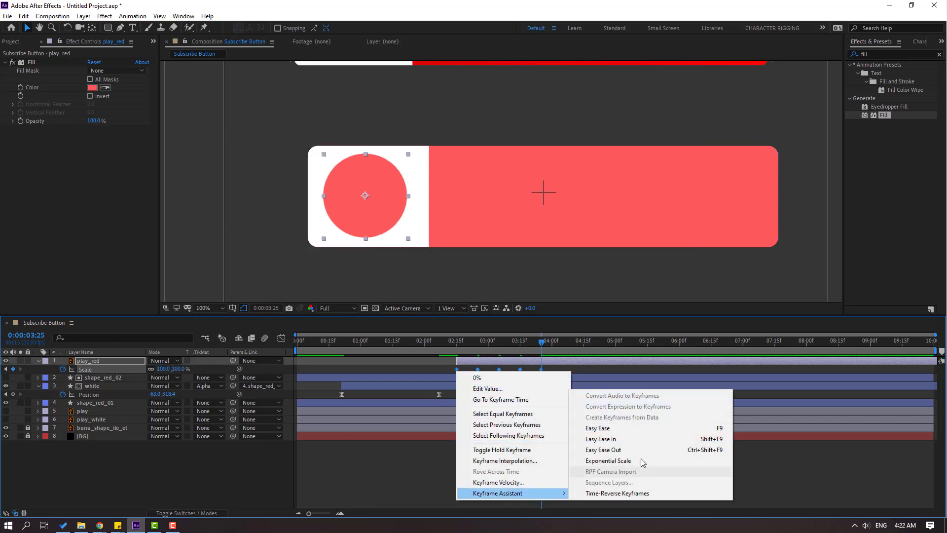
click(610, 426)
drag(295, 348, 447, 349)
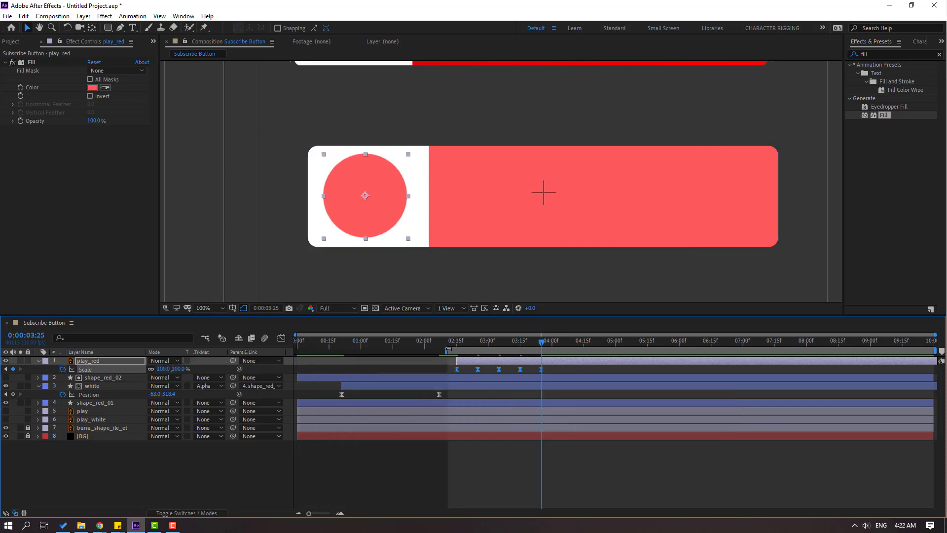
key(space)
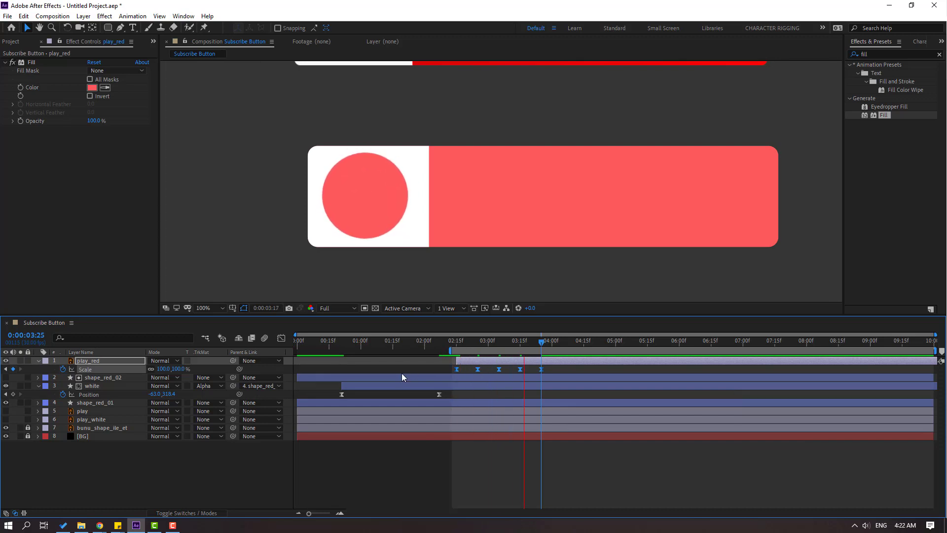
key(space)
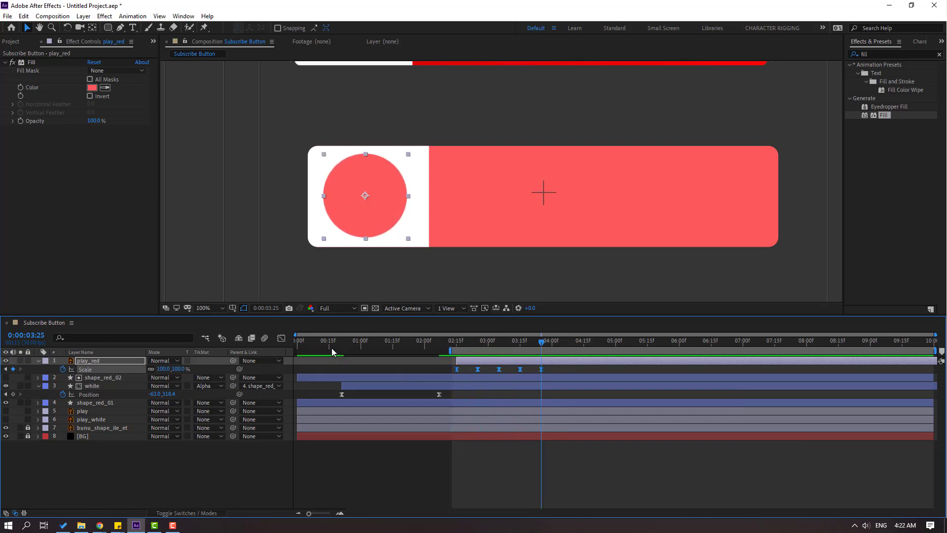
Step: Parent the play_red layer to shape_red_01 at 0:00:00:16
click(332, 344)
click(472, 362)
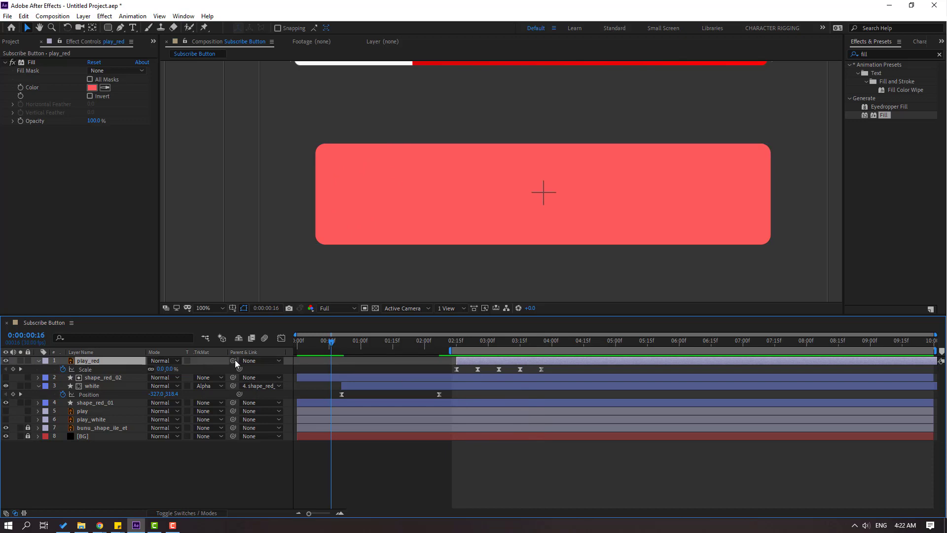
drag(235, 360, 95, 401)
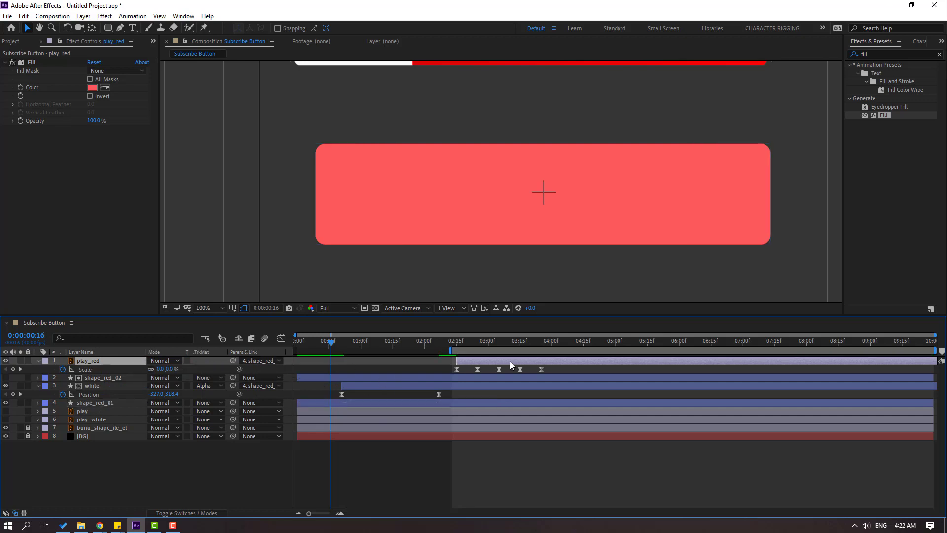
Step: Shift the play_red layer with its Scale keyframes to start at about 0:00:01:18 and check the timing at 0:00:01:29
key(space)
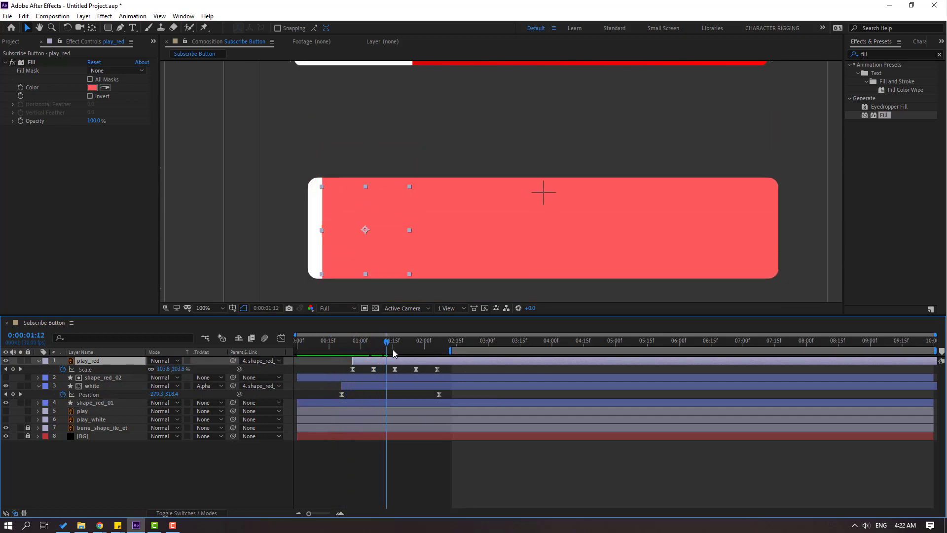
key(space)
drag(364, 361, 400, 360)
drag(373, 344, 419, 360)
click(416, 345)
Step: Extend the work area back to the composition's start, fit the composition in the viewer and preview the whole animation
drag(399, 344, 273, 354)
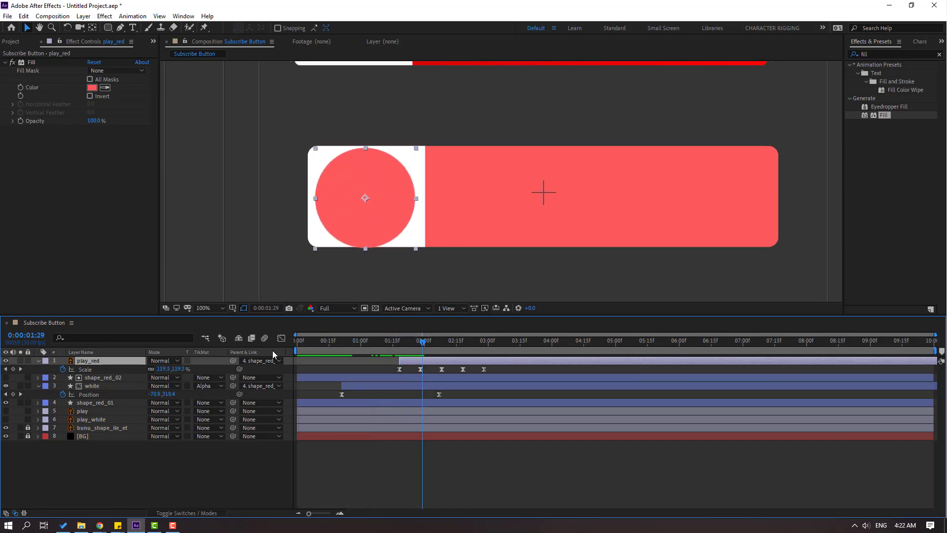
click(213, 309)
click(217, 329)
key(space)
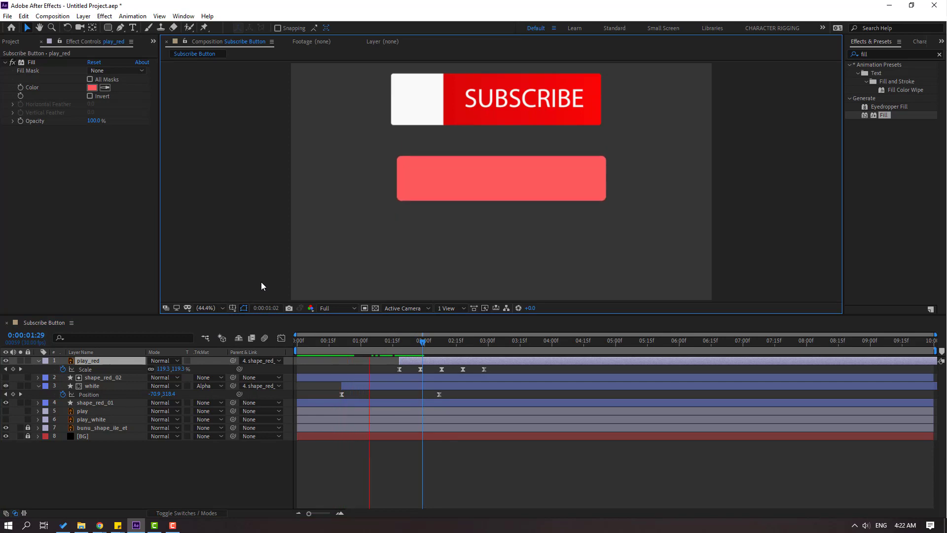
Step: Go to 0:00:02:29, make the play_white layer visible and move it to the top of the layer stack
key(space)
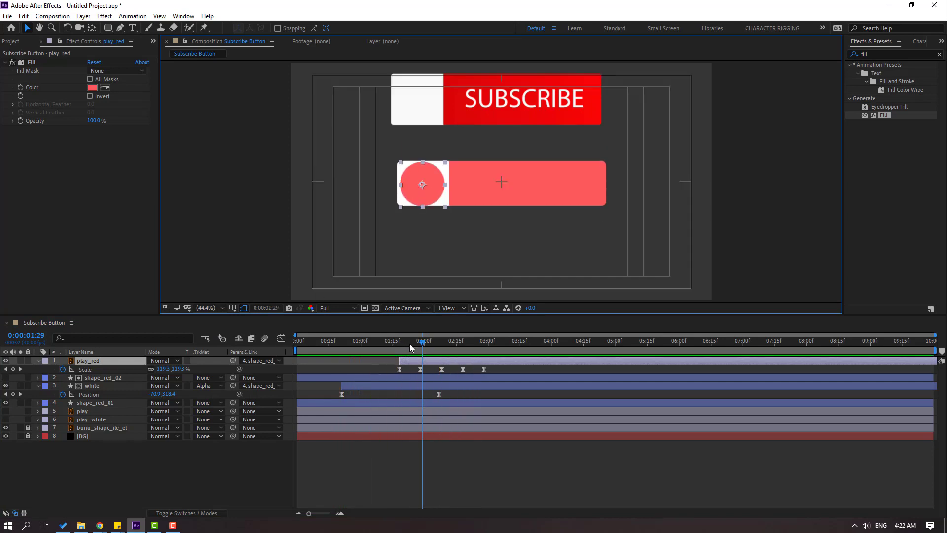
drag(421, 345, 486, 344)
click(83, 410)
click(38, 466)
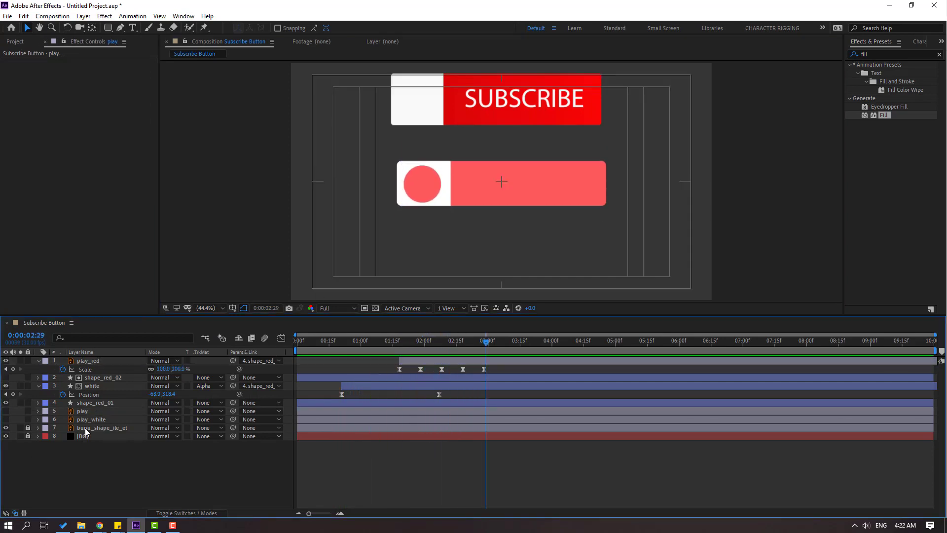
click(89, 421)
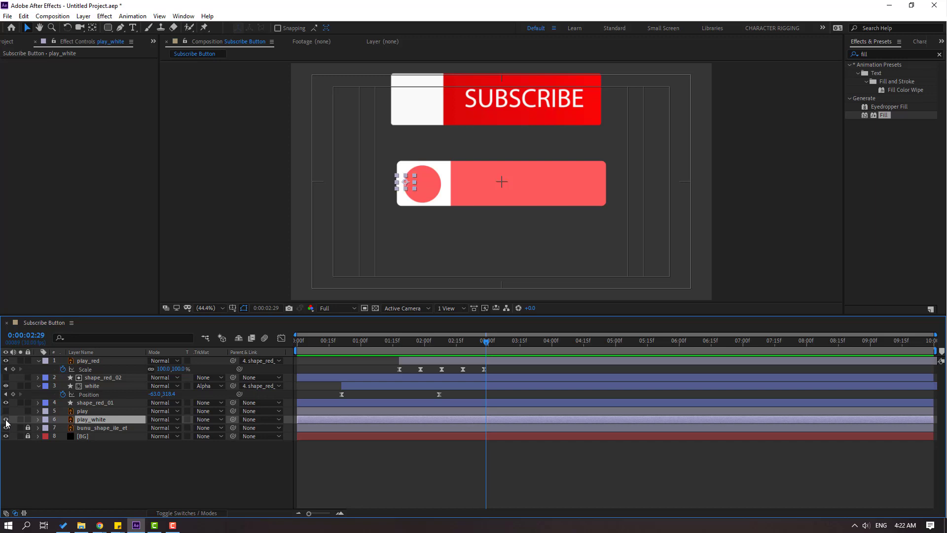
click(6, 419)
drag(84, 411, 94, 358)
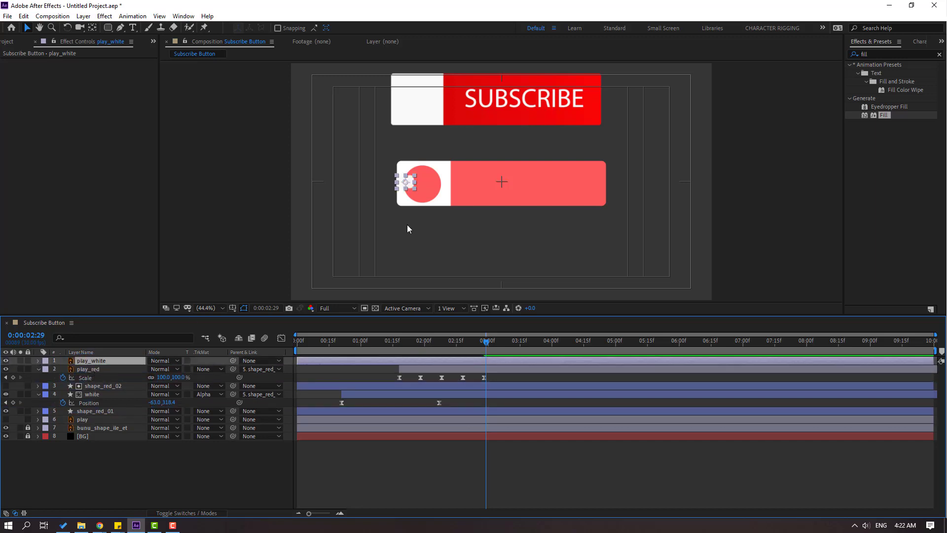
Step: Place the play_white rounded rectangle at the center of the red circle in the composition
scroll(360, 197, up, 2)
drag(326, 194, 478, 203)
scroll(477, 228, up, 2)
scroll(476, 231, down, 1)
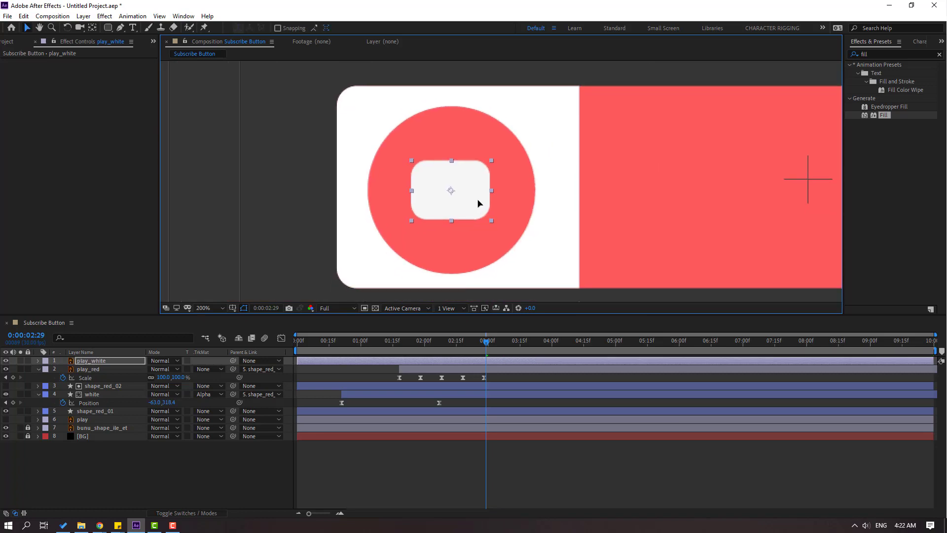
Step: Copy play_red's Scale keyframes onto play_white, start that layer at about 0:00:01:23 and preview the pop-up
click(502, 379)
drag(495, 377, 394, 381)
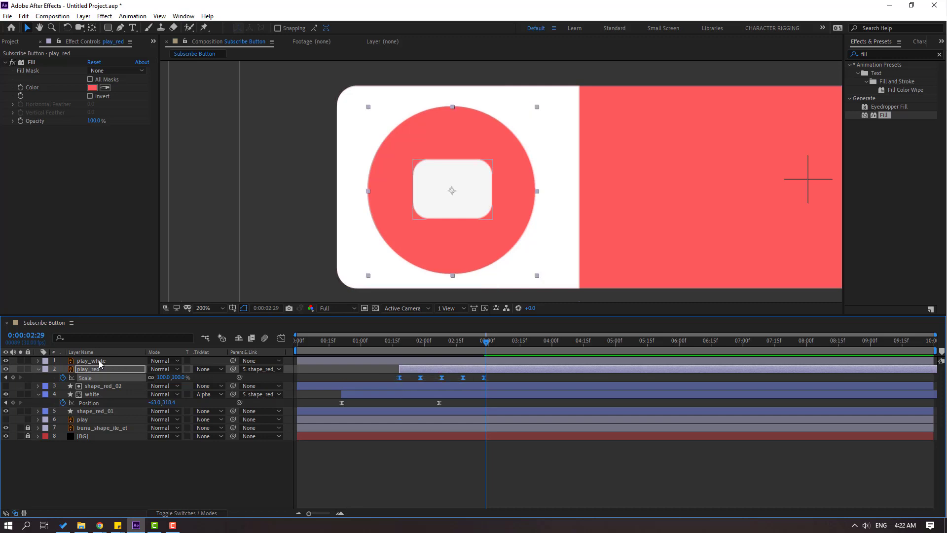
click(91, 361)
drag(304, 360, 407, 364)
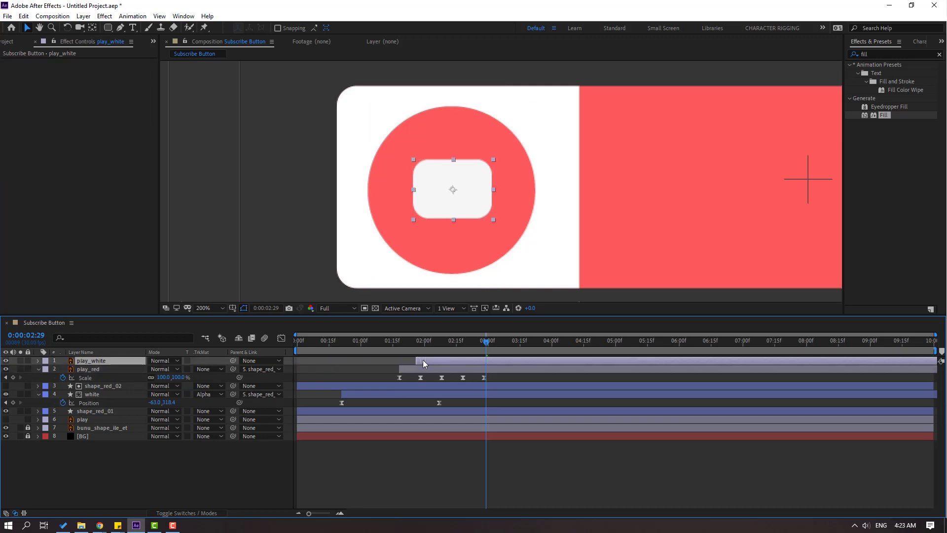
drag(445, 340, 434, 365)
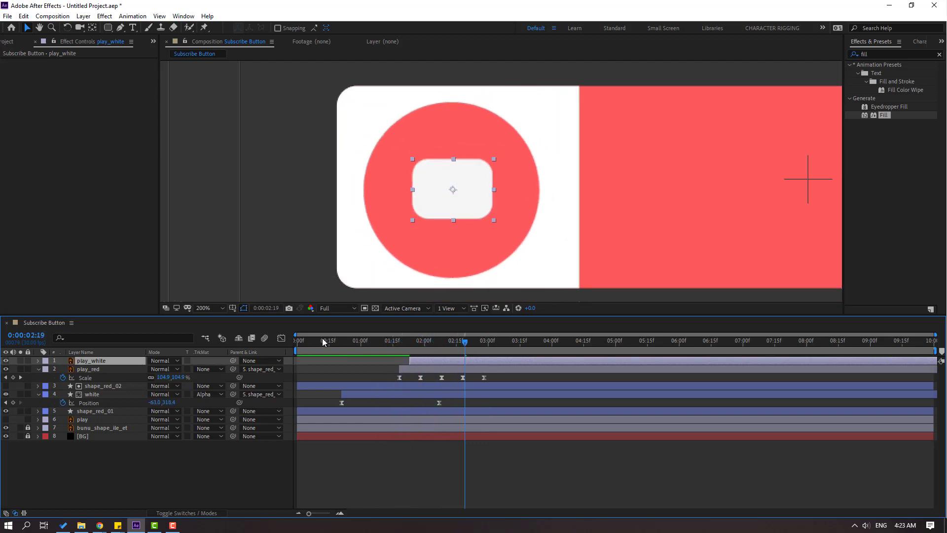
scroll(406, 277, down, 2)
key(space)
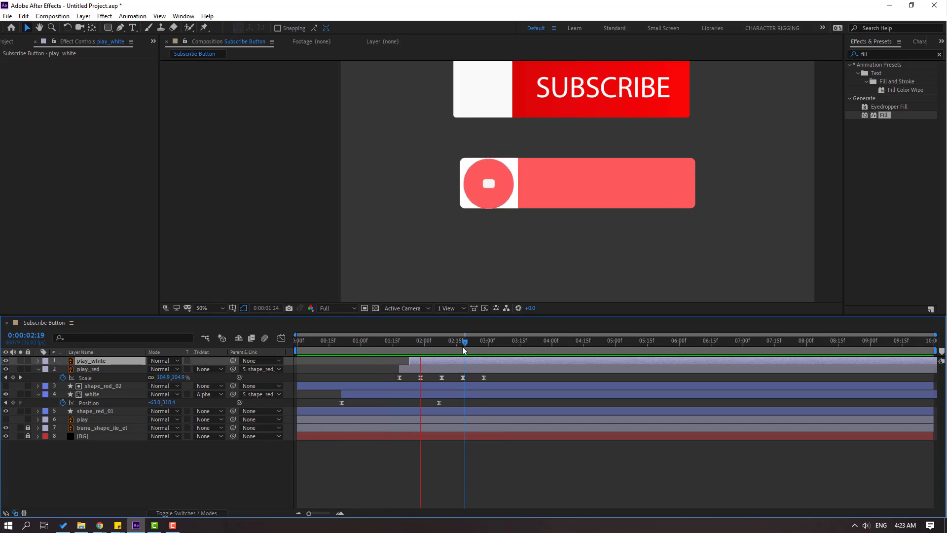
key(period)
key(space)
Step: Go to 0:00:03:19, make the play layer visible and move it to the top of the layer stack
drag(490, 342, 528, 342)
click(64, 457)
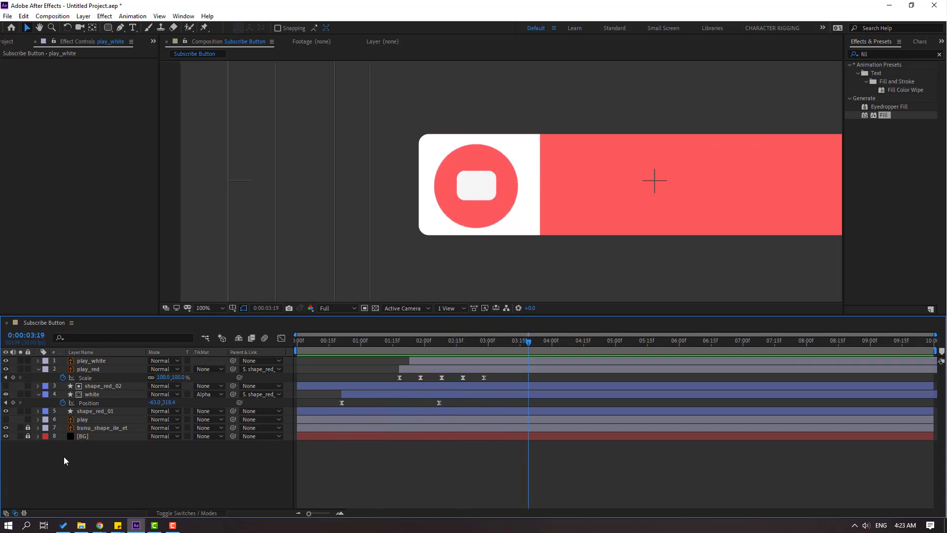
click(78, 422)
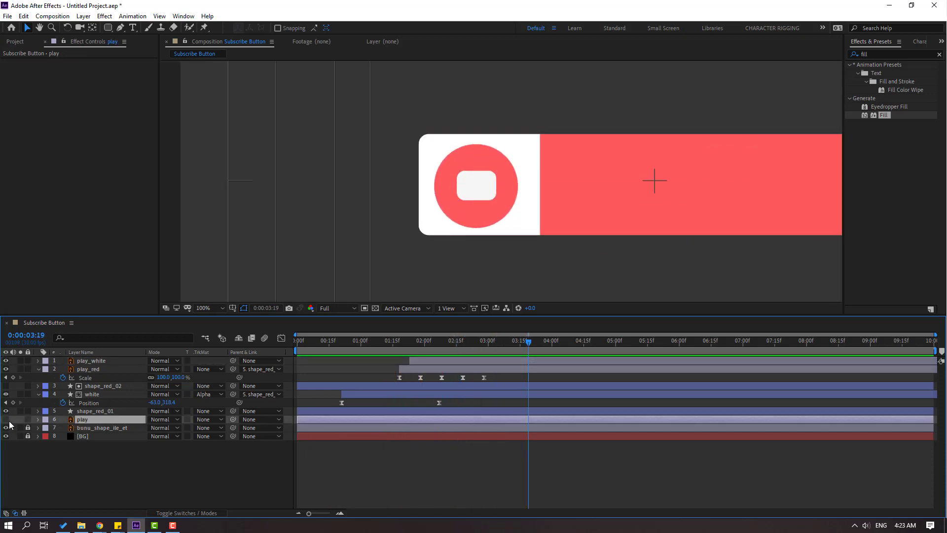
drag(82, 420, 86, 359)
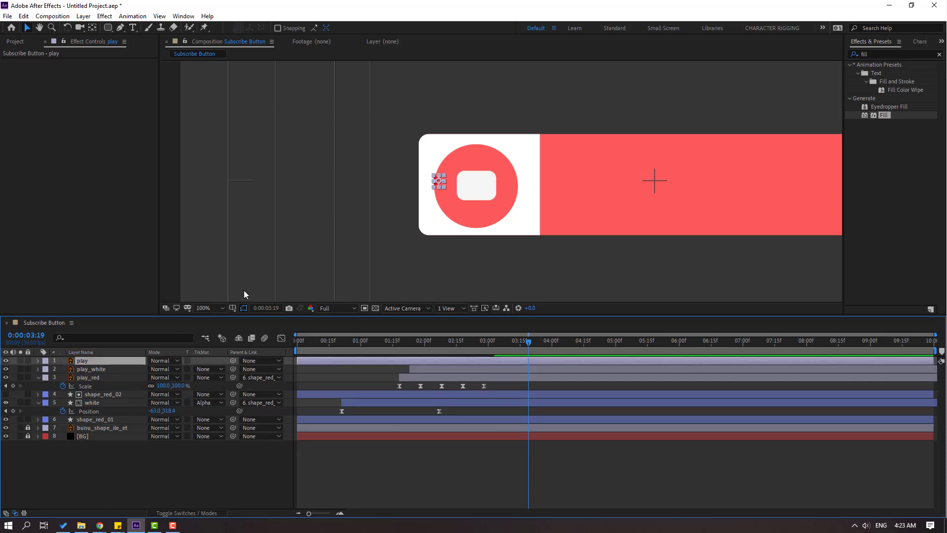
Step: Place the play triangle at the center of the white rounded rectangle
scroll(511, 186, up, 1)
drag(371, 183, 448, 193)
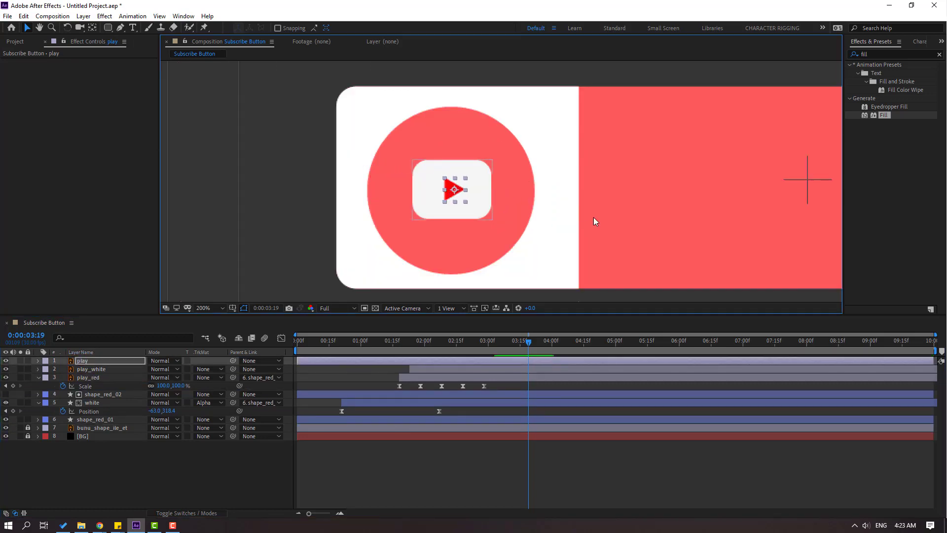
scroll(594, 217, down, 1)
click(592, 429)
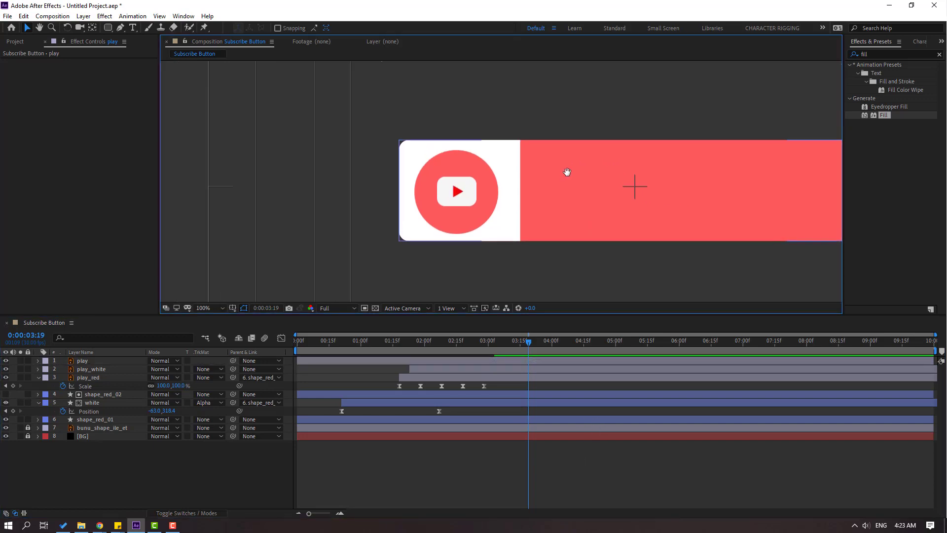
Step: Apply the Fill effect to the play triangle and sample its color from the red bar
scroll(489, 199, up, 1)
click(453, 207)
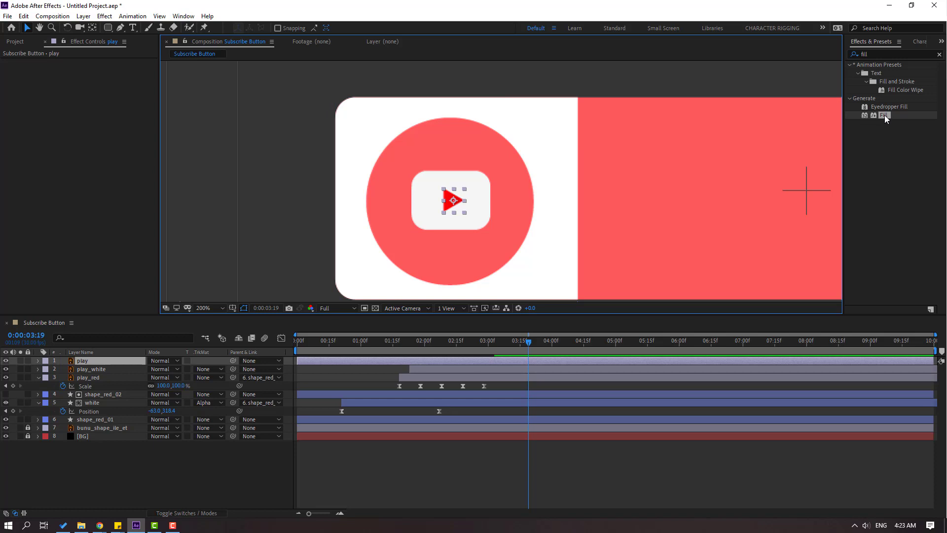
drag(884, 114, 452, 206)
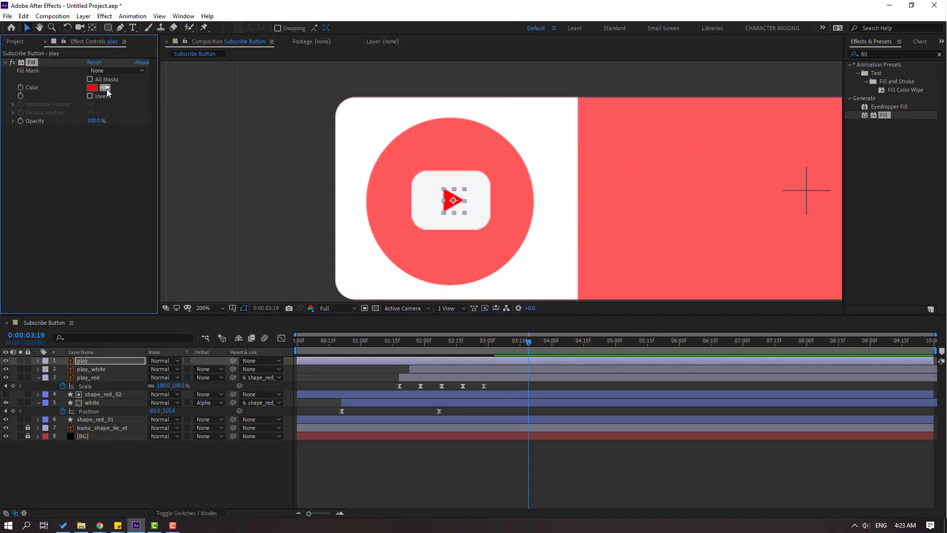
click(704, 147)
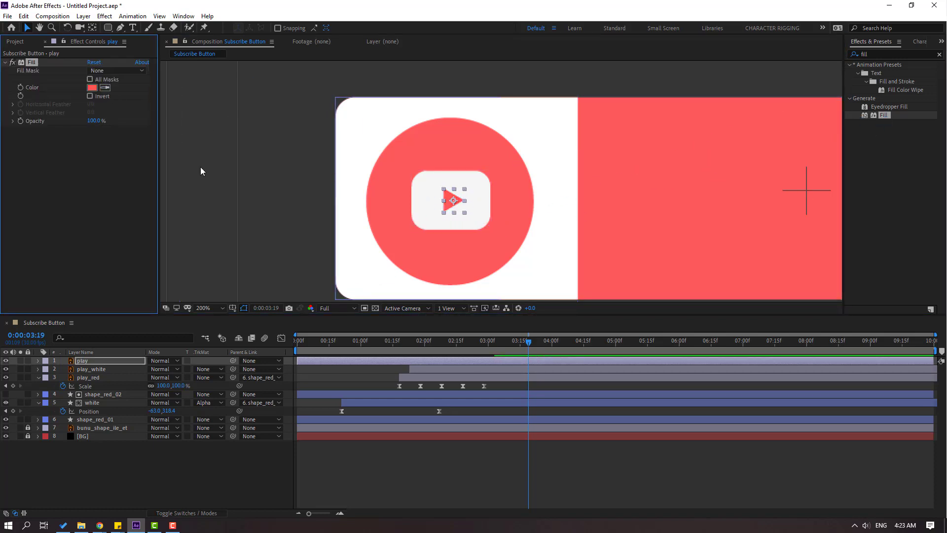
scroll(502, 183, down, 2)
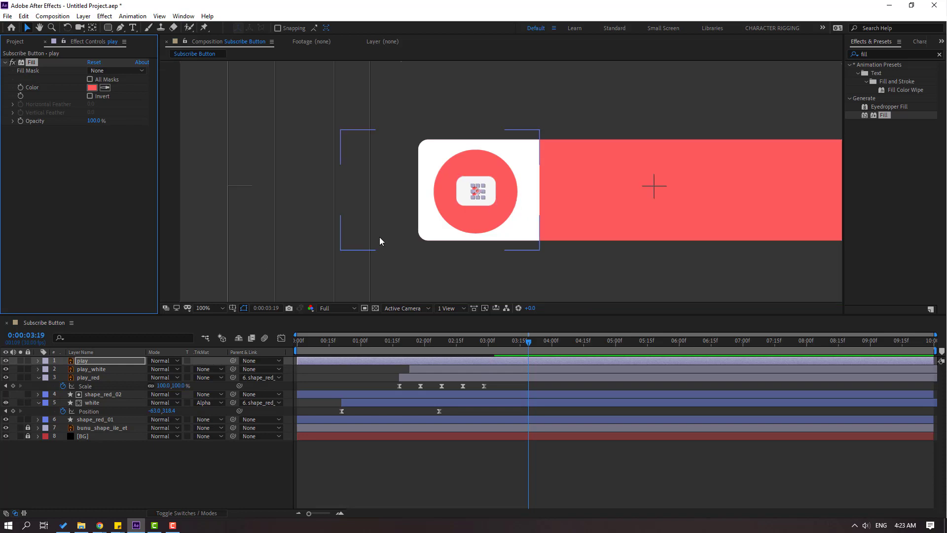
Step: Move the play triangle out to the left of the button and shift its layer to start at 0:00:03:09
scroll(553, 195, up, 2)
drag(565, 187, 293, 188)
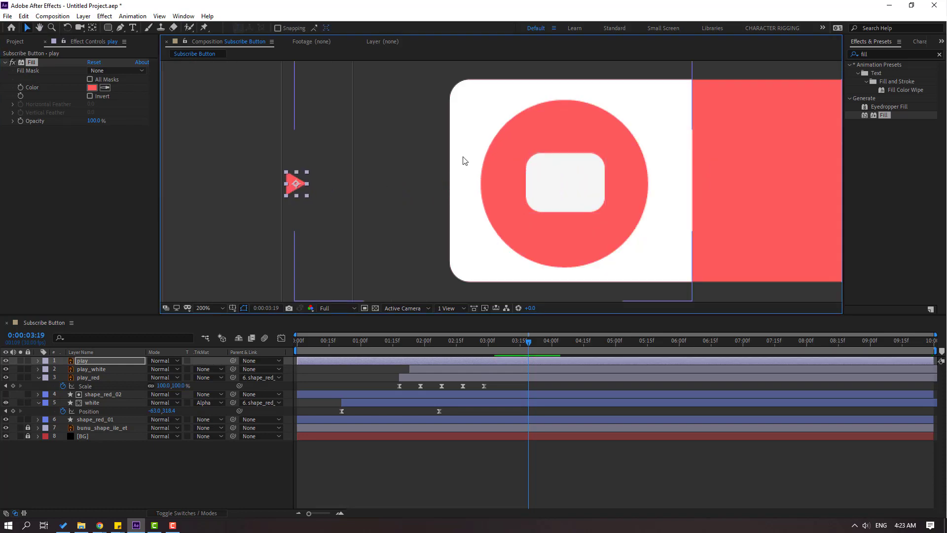
mouse_move(465, 160)
mouse_down()
mouse_move(459, 209)
mouse_move(478, 163)
mouse_up()
drag(325, 362, 514, 362)
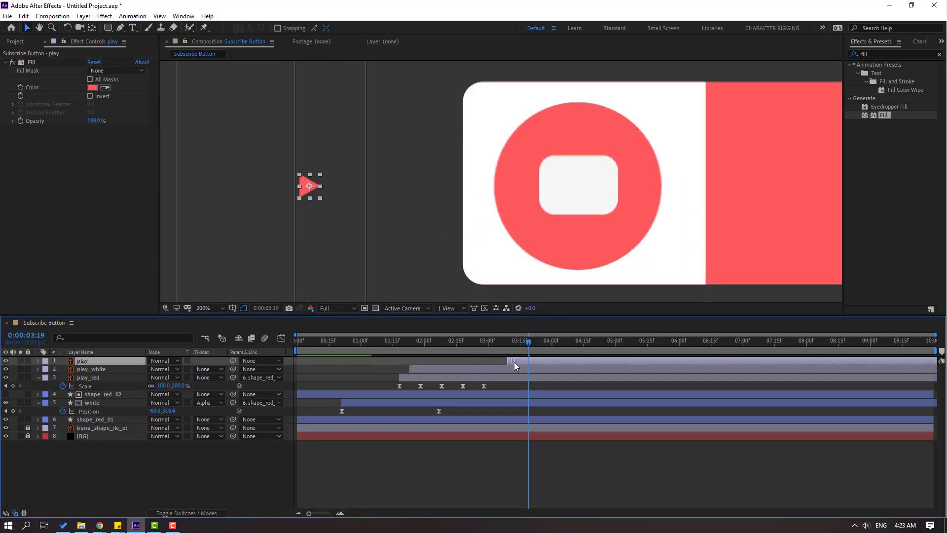
Step: Keyframe the play layer's Scale at 0% on 0:00:03:09, 110% on 0:00:04:05 and 100% on 0:00:05:08
key(i)
key(s)
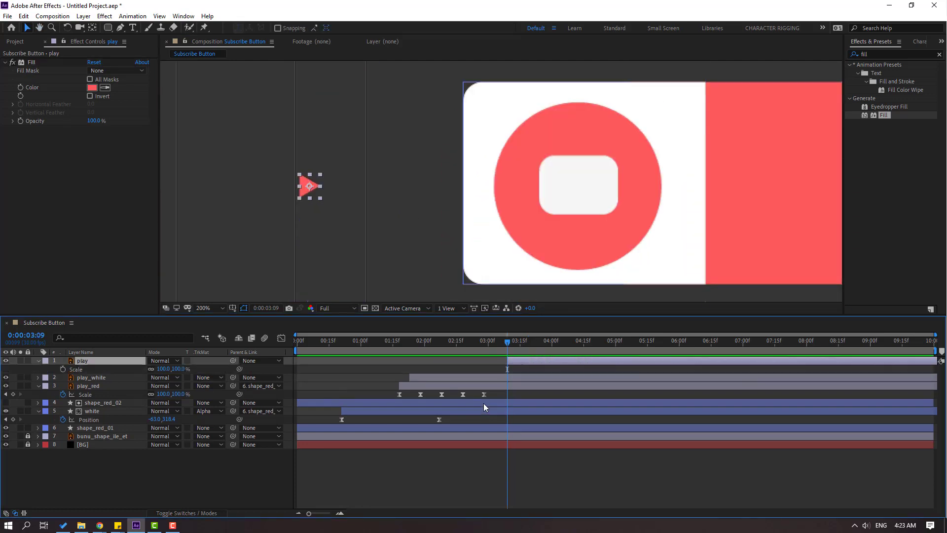
click(164, 368)
text(0)
key(Return)
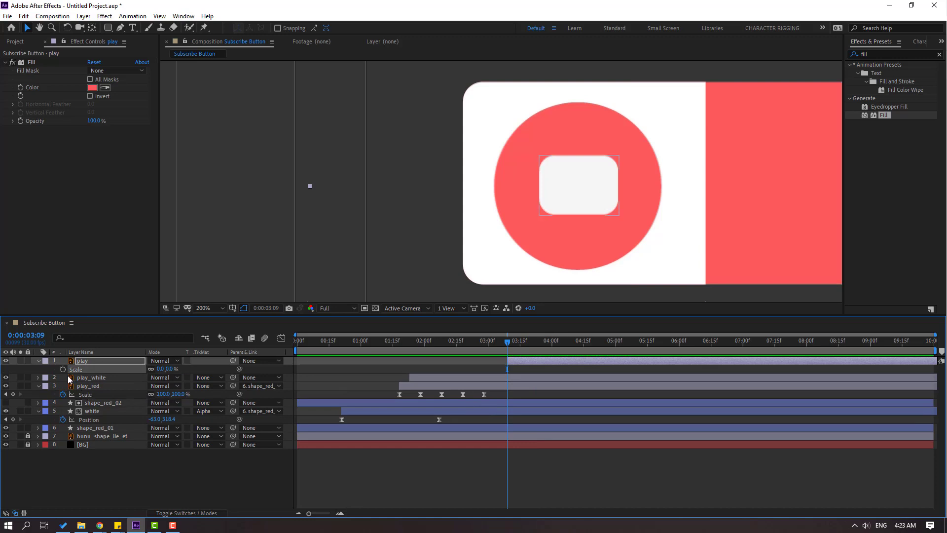
key(space)
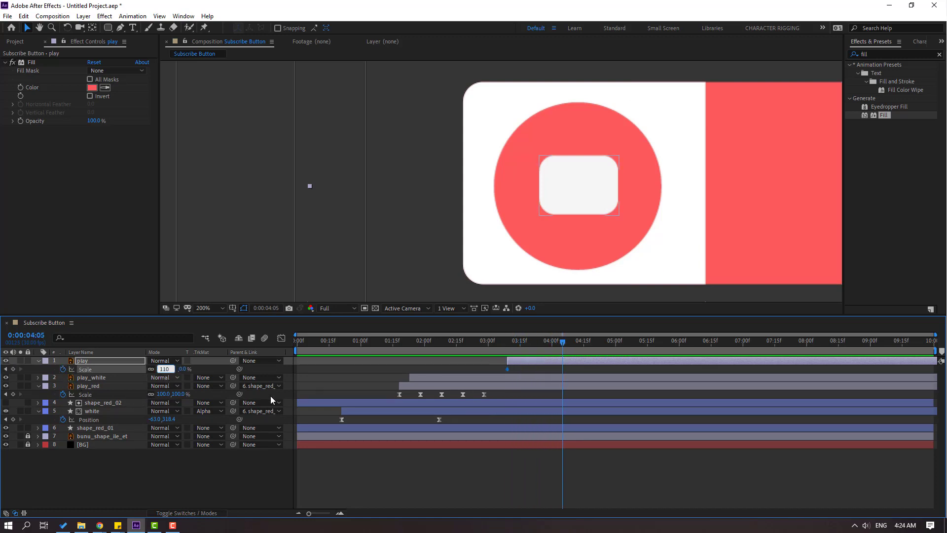
text(110)
key(Return)
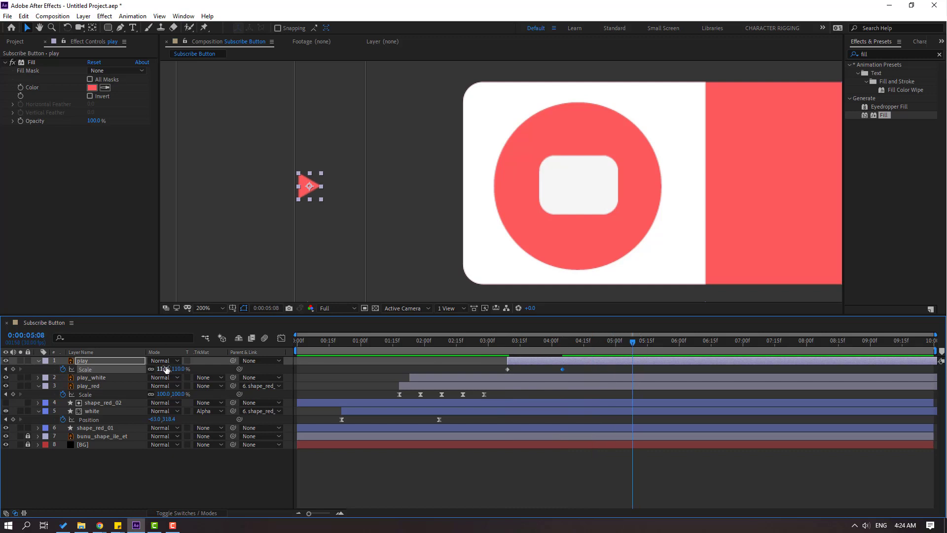
click(166, 369)
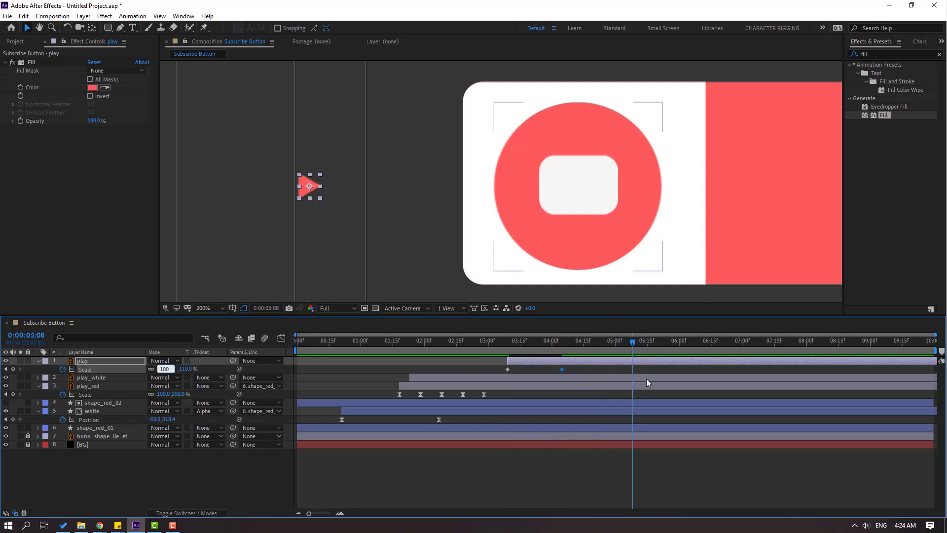
text(100)
key(Return)
Step: Apply Easy Ease to the play layer's Scale keyframes and preview them with the work area starting at about 0:00:03:03
right_click(507, 369)
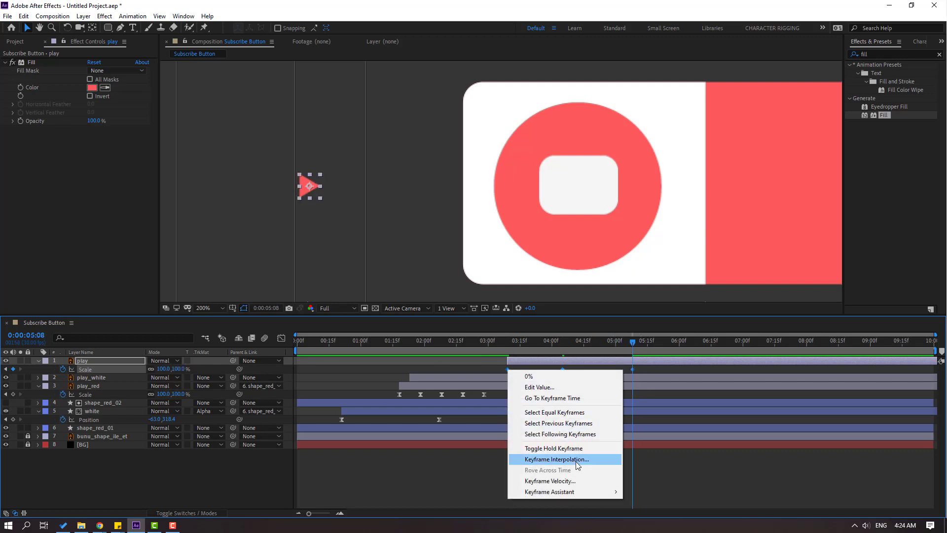
mouse_move(567, 491)
click(651, 426)
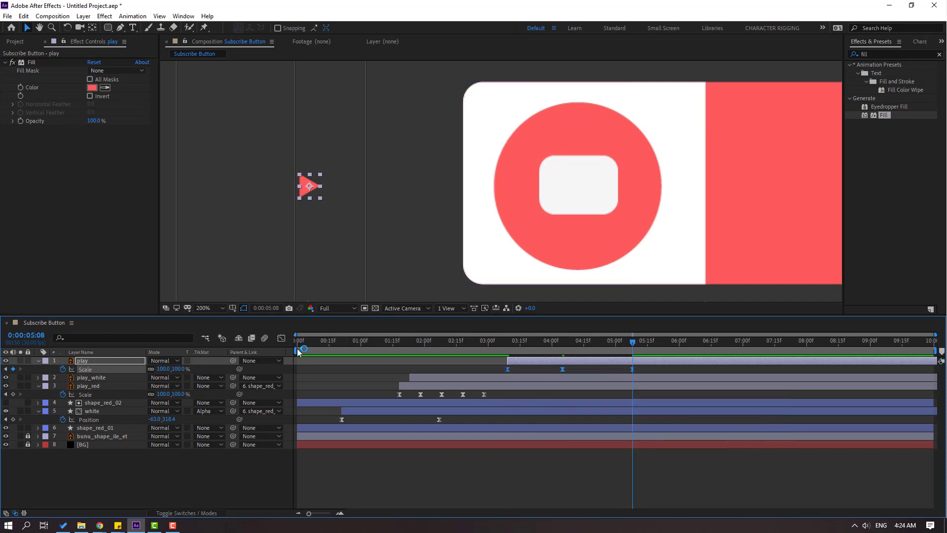
drag(300, 349, 499, 338)
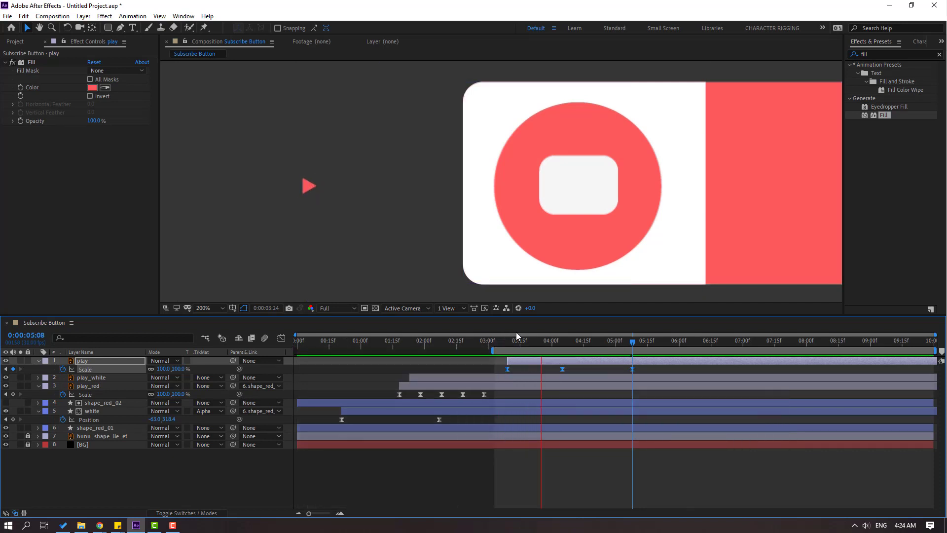
Step: Compress the play layer's Scale keyframes so the last one falls at about 0:00:03:25 and preview the faster pop
drag(644, 366, 499, 374)
drag(632, 370, 572, 369)
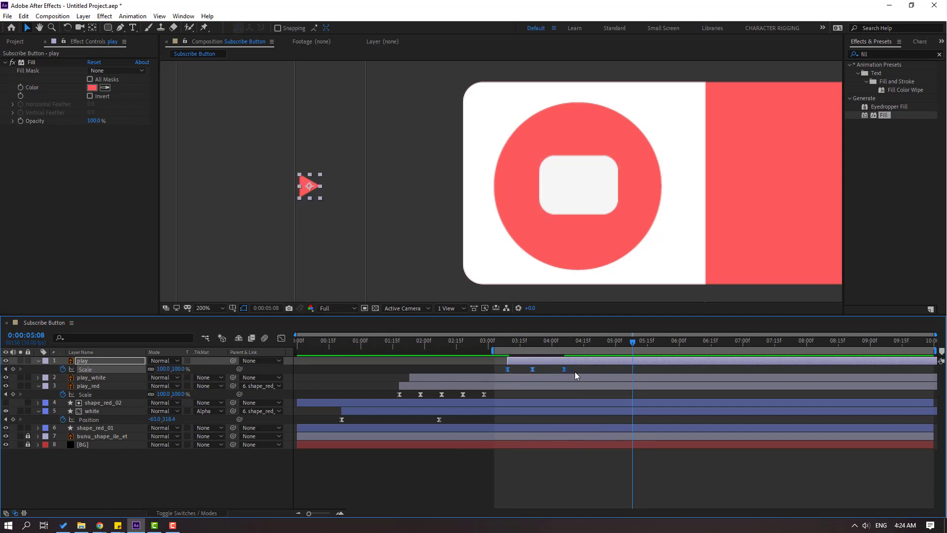
key(space)
drag(564, 369, 486, 366)
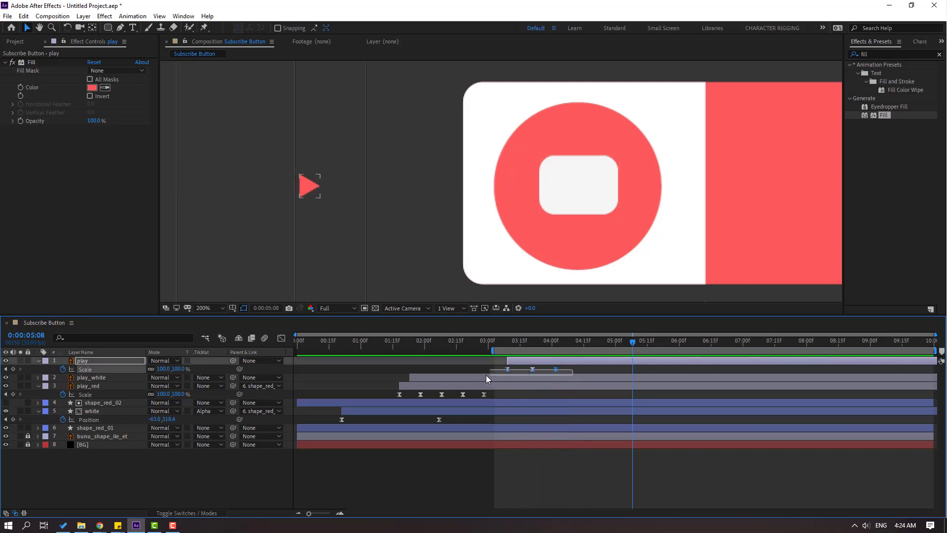
alt+drag(556, 370, 542, 370)
click(551, 369)
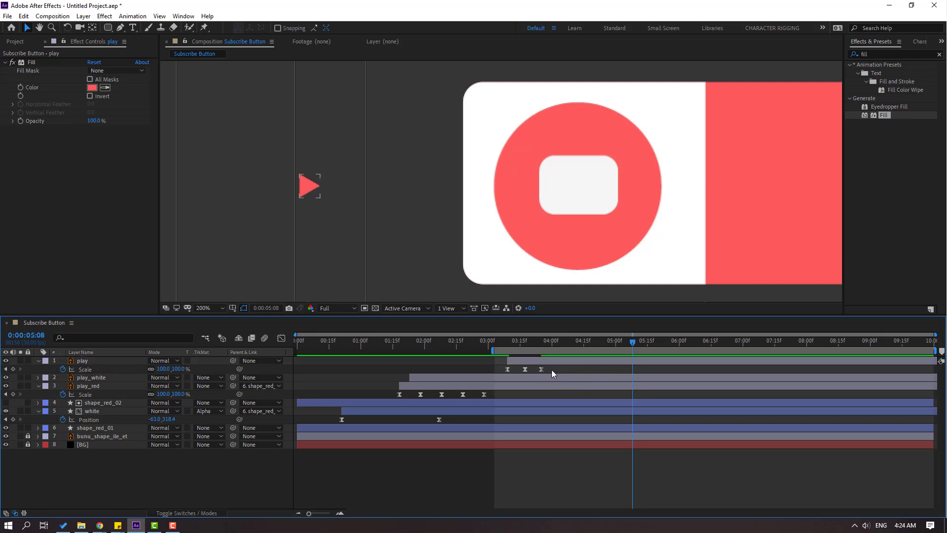
key(space)
scroll(427, 238, down, 3)
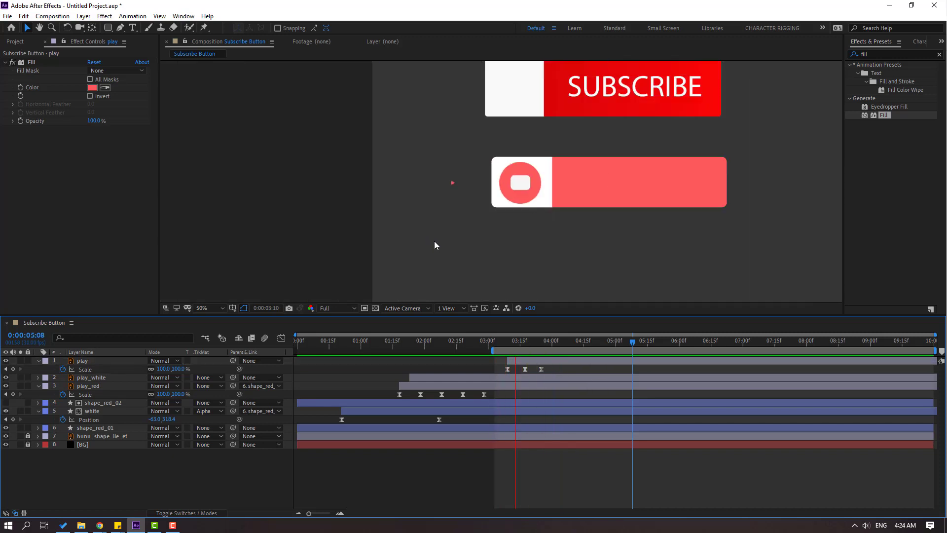
Step: Nudge the play triangle farther left of the button in large increments at 0:00:04:05
key(/)
click(562, 342)
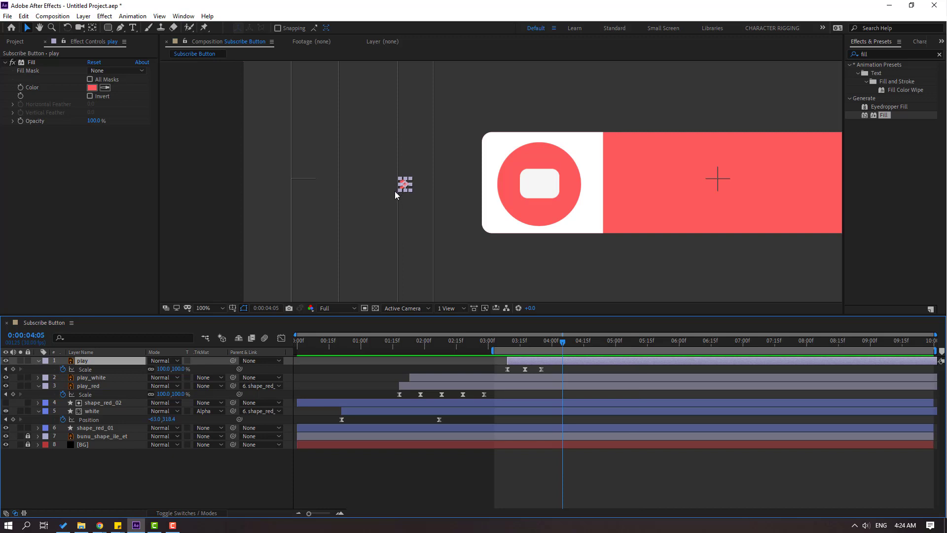
key(shift+Left)
key(shift+Left)
key(shift+Left)
key(shift+Left)
key(shift+Left)
key(shift+Left)
key(shift+Left)
key(shift+Left)
key(shift+Left)
key(shift+Left)
key(shift+Left)
key(shift+Left)
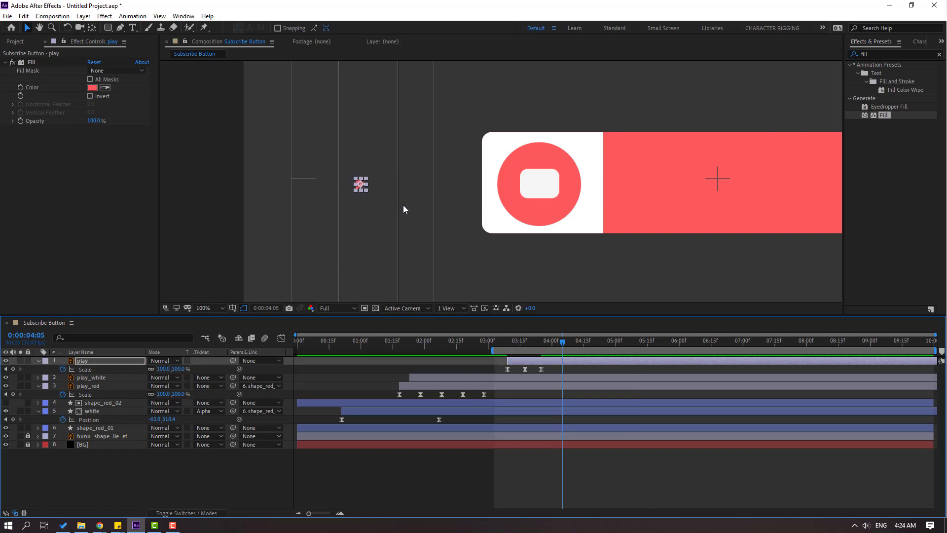
Step: Keyframe the play layer's Position left of the button at 0:00:03:25 and at X 607.2 inside the white rectangle at 0:00:04:27
mouse_move(549, 341)
mouse_down()
mouse_move(525, 341)
mouse_move(542, 341)
mouse_up()
key(p)
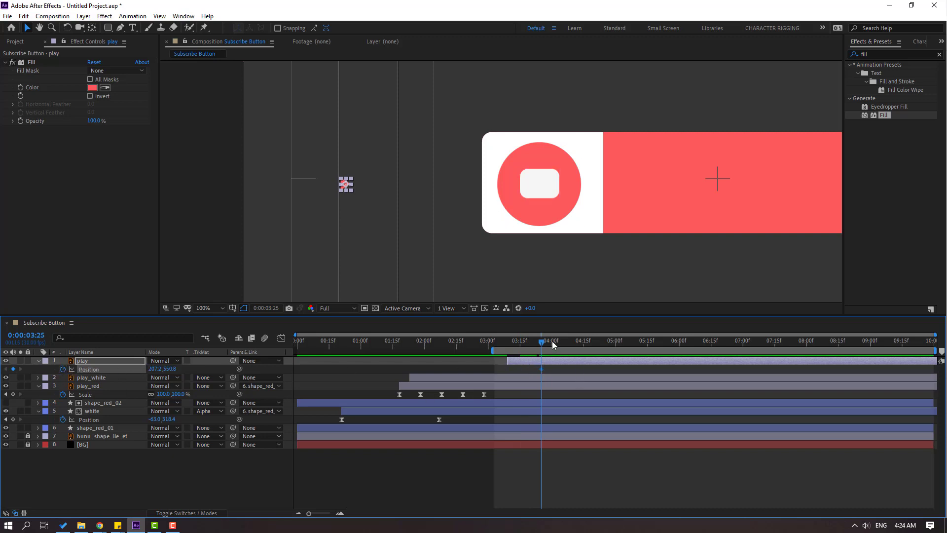
drag(554, 344, 609, 342)
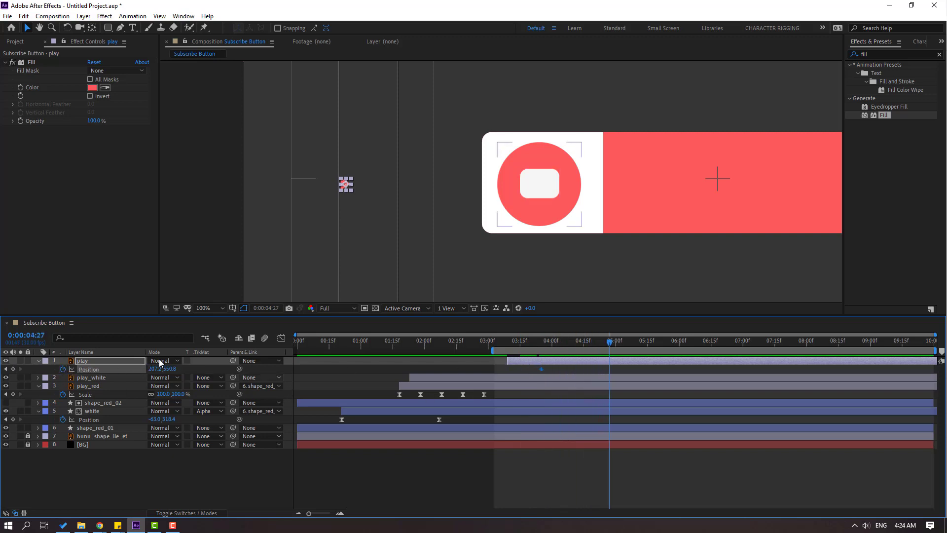
mouse_move(154, 369)
mouse_down()
mouse_move(207, 369)
mouse_move(163, 369)
mouse_move(171, 369)
mouse_up()
scroll(569, 223, up, 2)
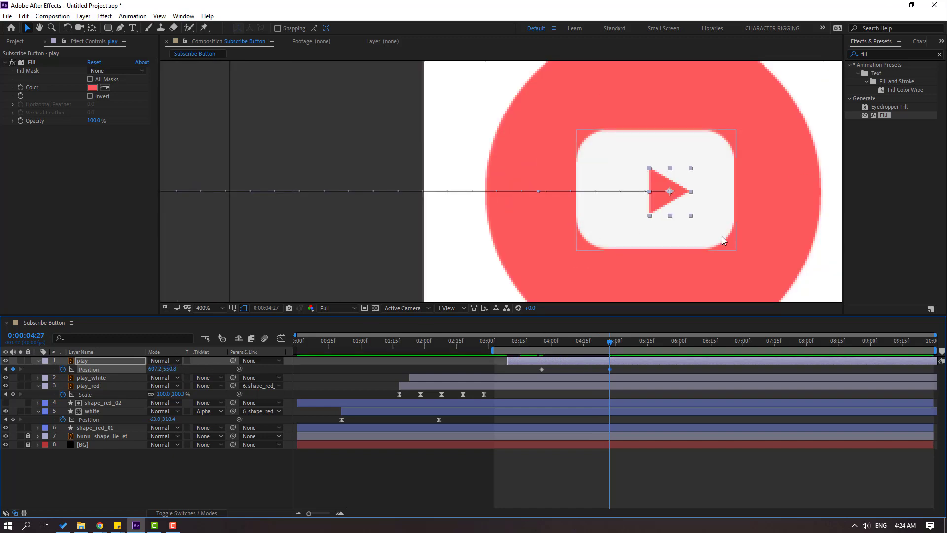
Step: Fine-tune both play Position keyframes together so the triangle rests at 603.2, 548.8 inside the white rectangle at 0:00:04:27
scroll(721, 237, up, 1)
drag(722, 236, 356, 207)
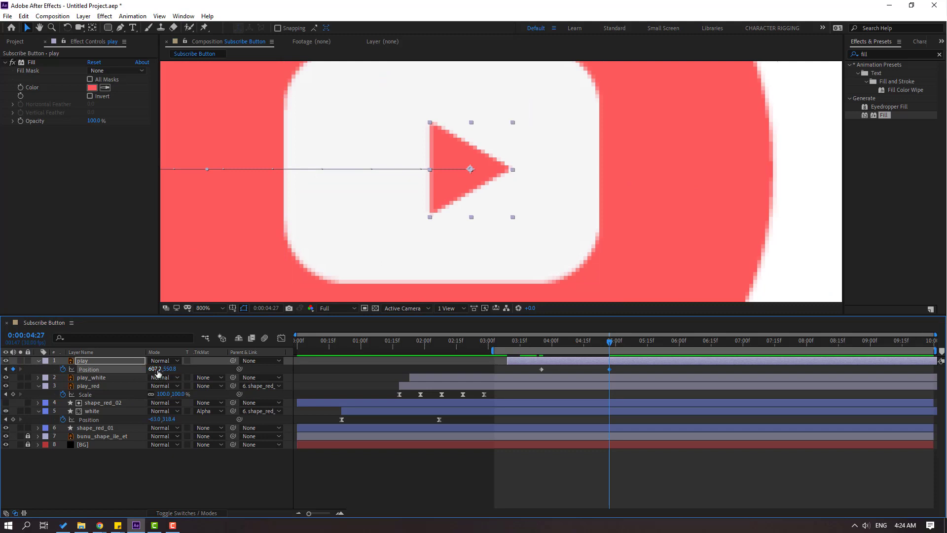
mouse_move(157, 373)
mouse_down()
mouse_move(143, 373)
mouse_move(157, 373)
mouse_up()
scroll(436, 194, down, 1)
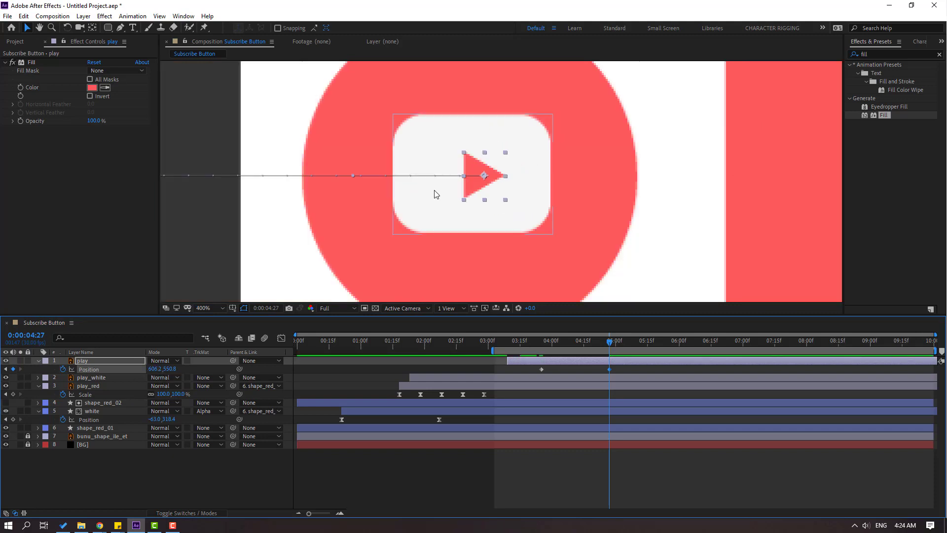
drag(617, 374, 527, 366)
drag(169, 368, 154, 369)
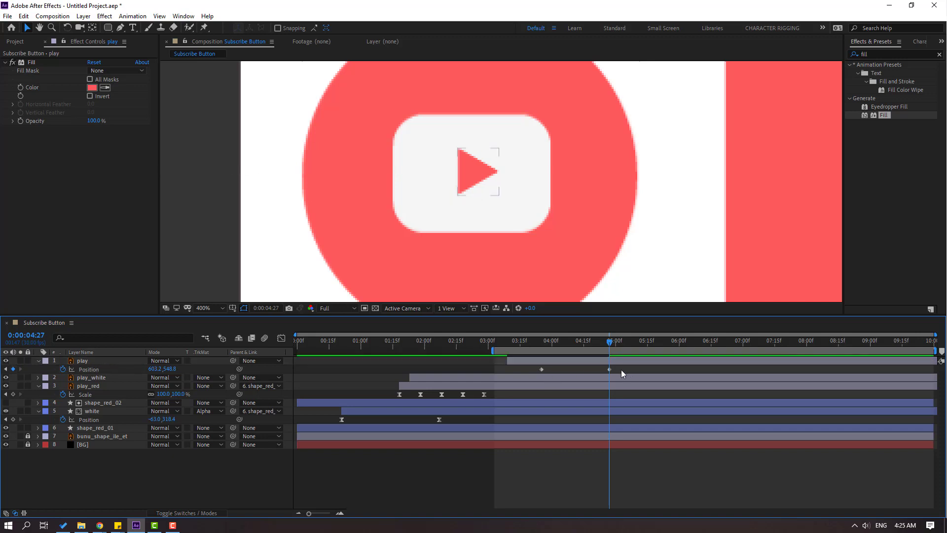
Step: Set the play layer's X position to 627.2 at 0:00:04:27 and add rebound keyframes every ten frames, ending at X 602.2 at 0:00:06:07
click(621, 369)
drag(162, 371, 170, 369)
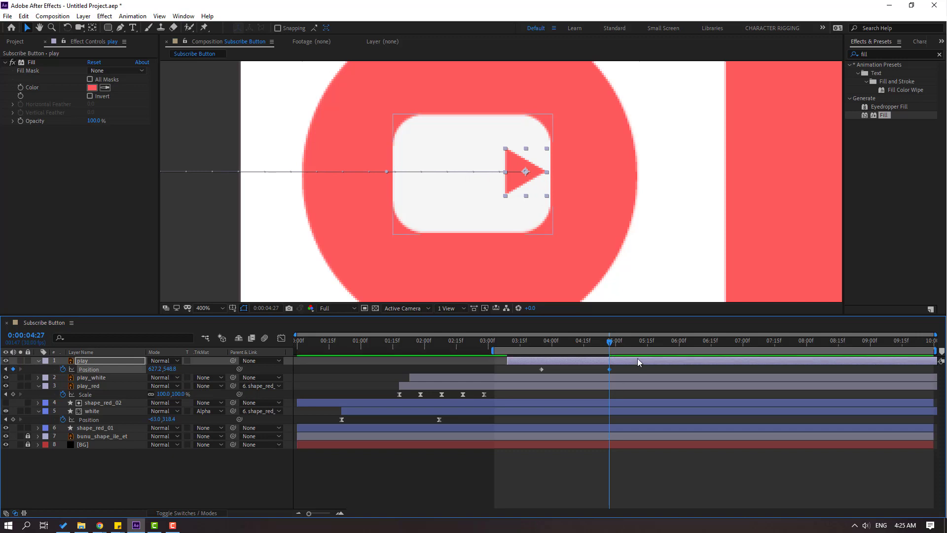
key(shift+Page_Down)
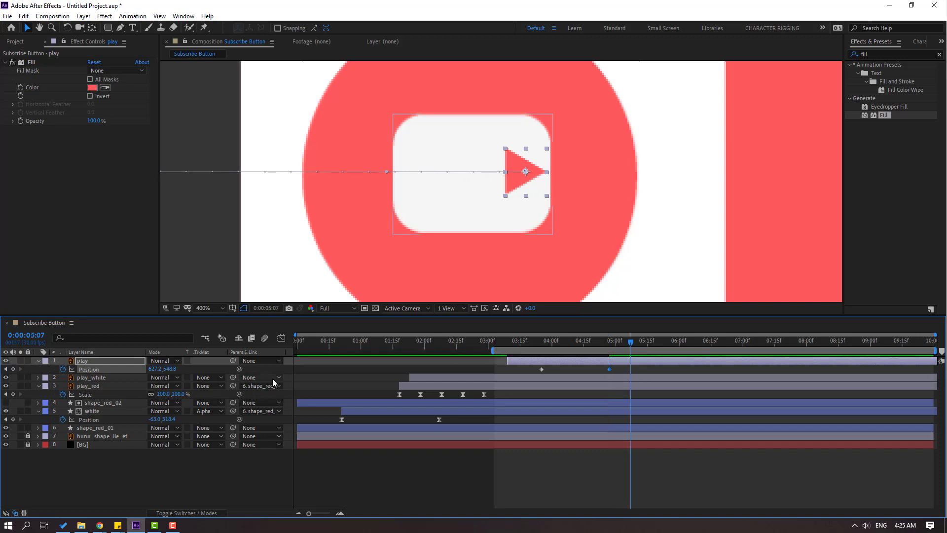
mouse_move(155, 369)
mouse_down()
mouse_move(139, 368)
mouse_move(165, 369)
mouse_move(141, 369)
mouse_move(154, 368)
mouse_up()
key(shift+Page_Down)
key(shift+Page_Down)
key(shift+Page_Down)
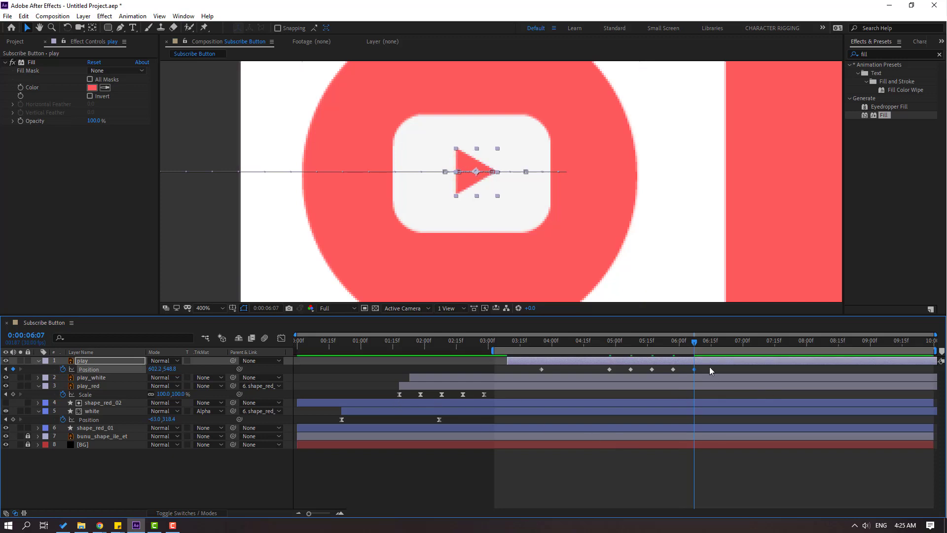
Step: Apply Easy Ease to all play Position keyframes and preview them with the work area starting at about 0:00:03:08
drag(709, 366, 536, 372)
right_click(543, 369)
mouse_move(592, 491)
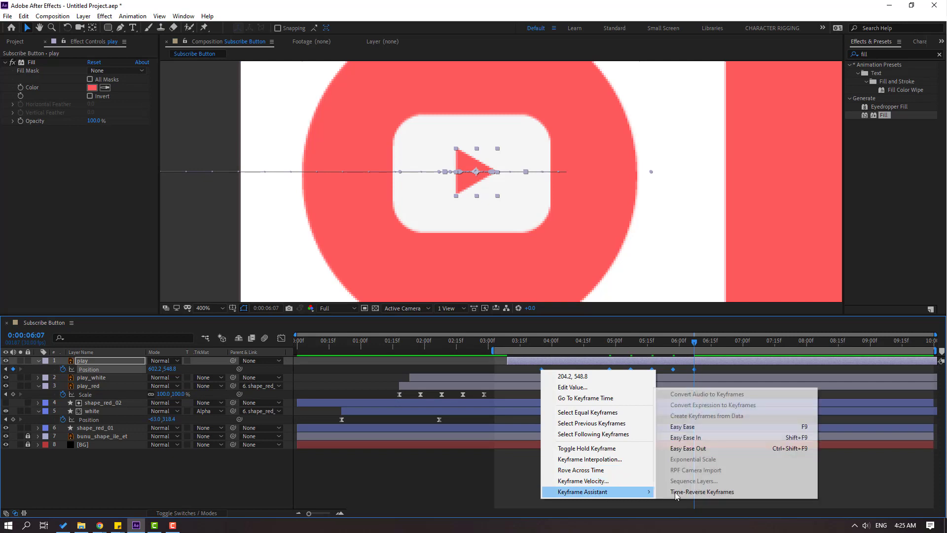
click(699, 427)
drag(490, 350, 503, 351)
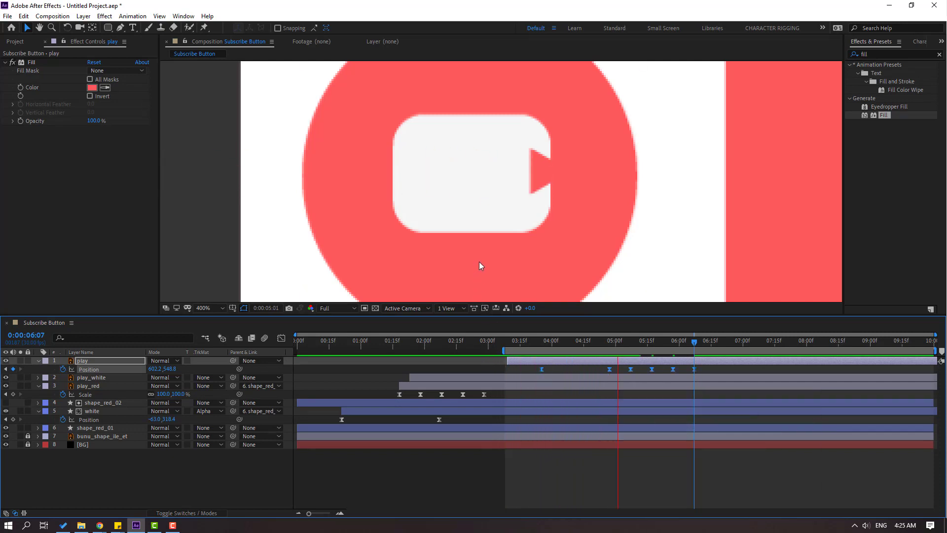
scroll(498, 250, down, 2)
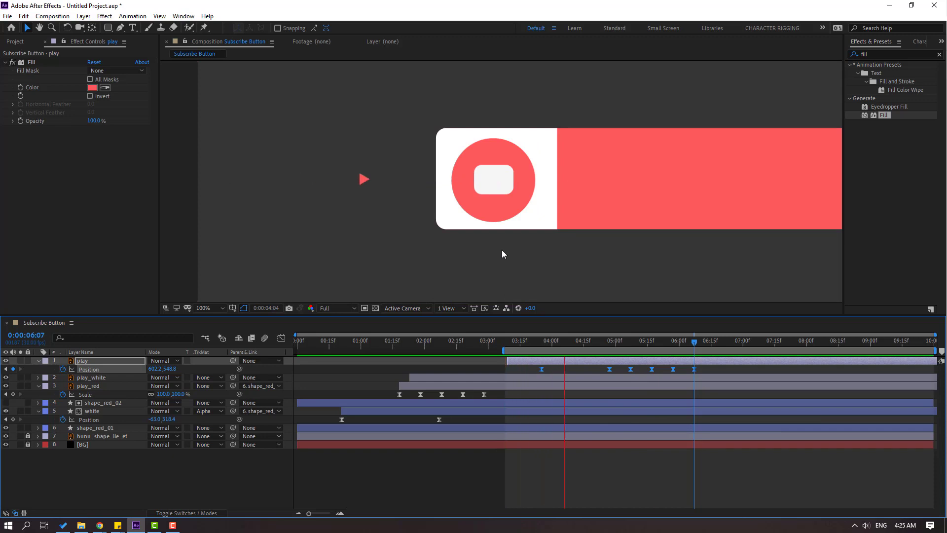
key(space)
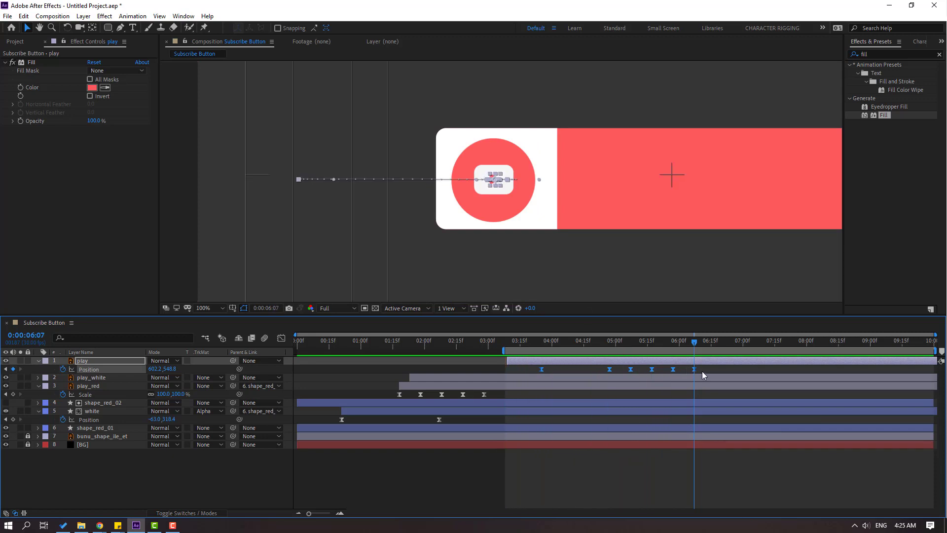
Step: Set the Spatial Interpolation of the play layer's Position keyframes to Linear
right_click(541, 369)
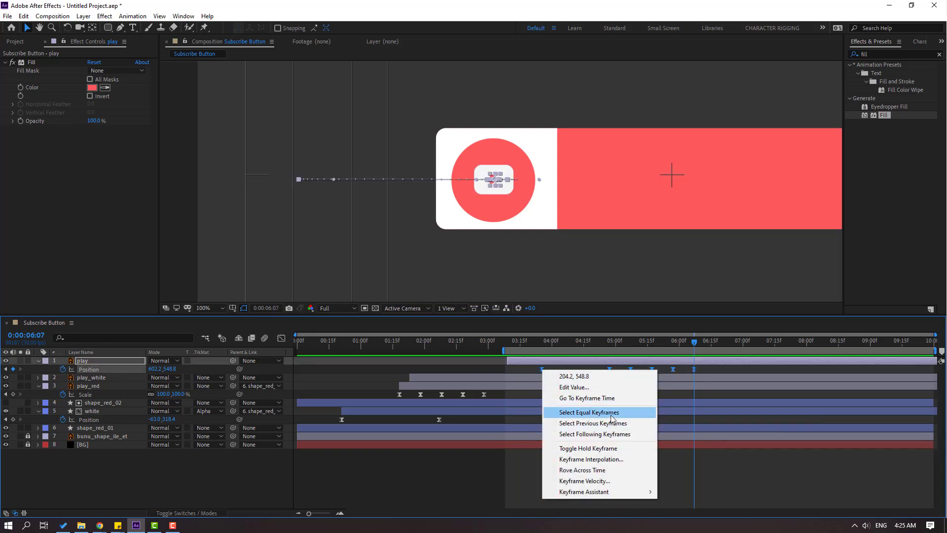
click(591, 459)
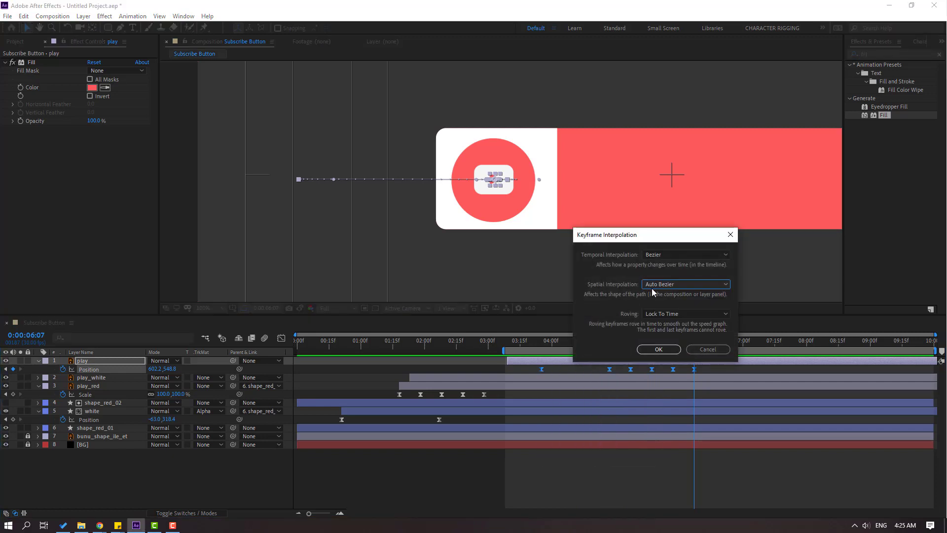
click(669, 288)
click(676, 313)
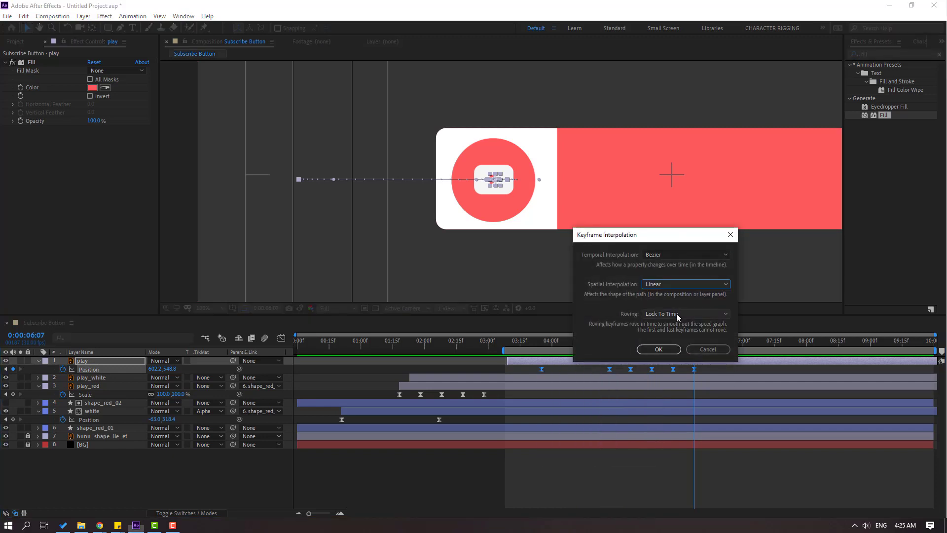
click(658, 349)
Step: Move all play Position keyframes after the first one earlier, with the last at 0:00:05:19, and preview the faster entry
drag(709, 368, 569, 369)
key(space)
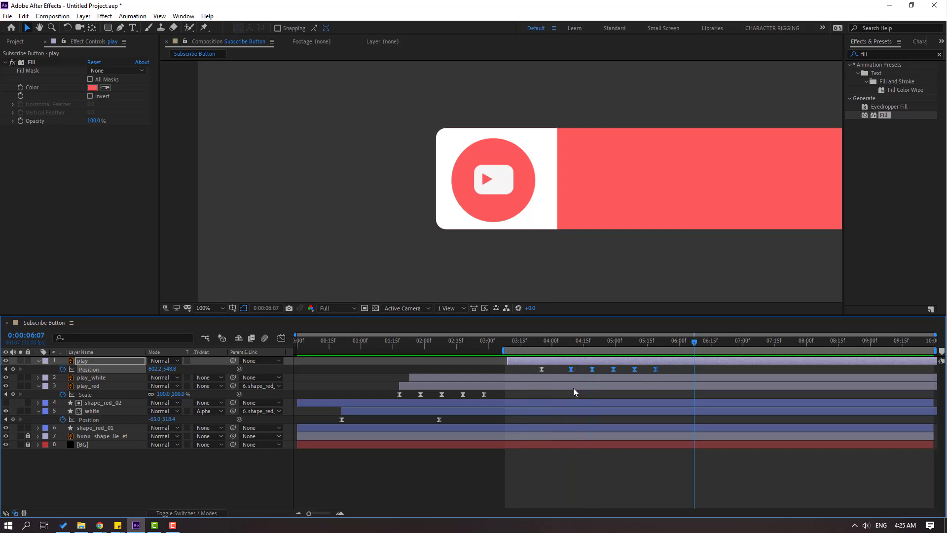
key(space)
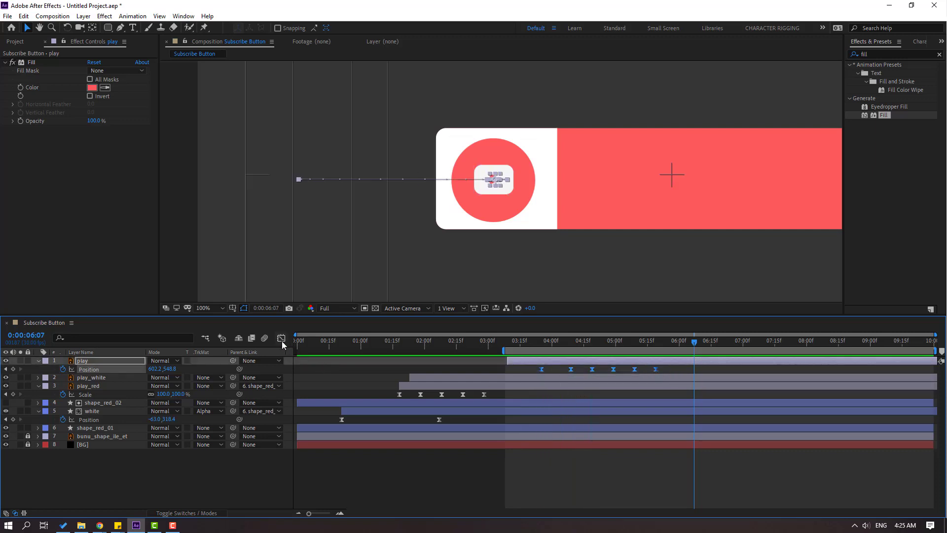
Step: Reshape the play layer's Position speed graph so the first move starts slowly and peaks near 5000 px/sec, and preview it
click(281, 338)
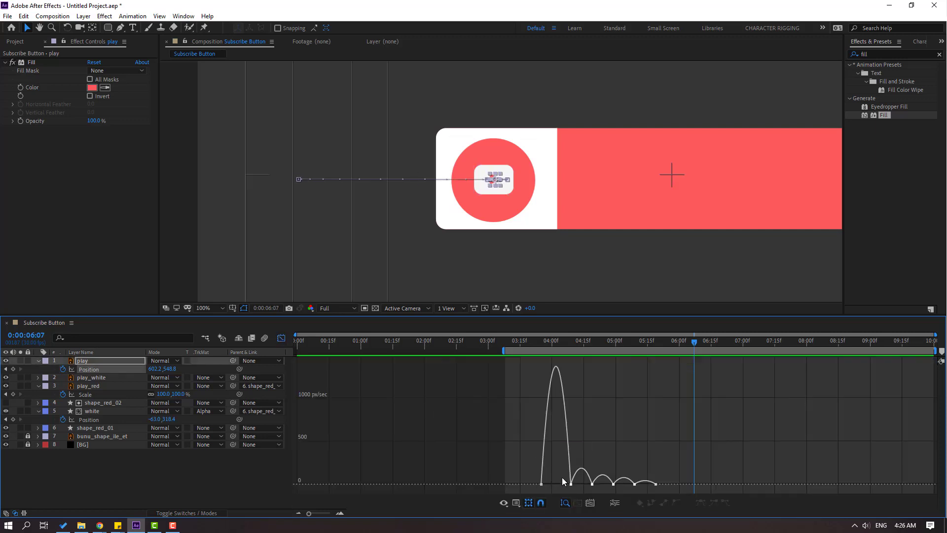
mouse_move(562, 478)
mouse_down()
mouse_move(573, 490)
mouse_move(555, 483)
mouse_up()
key(space)
key(space)
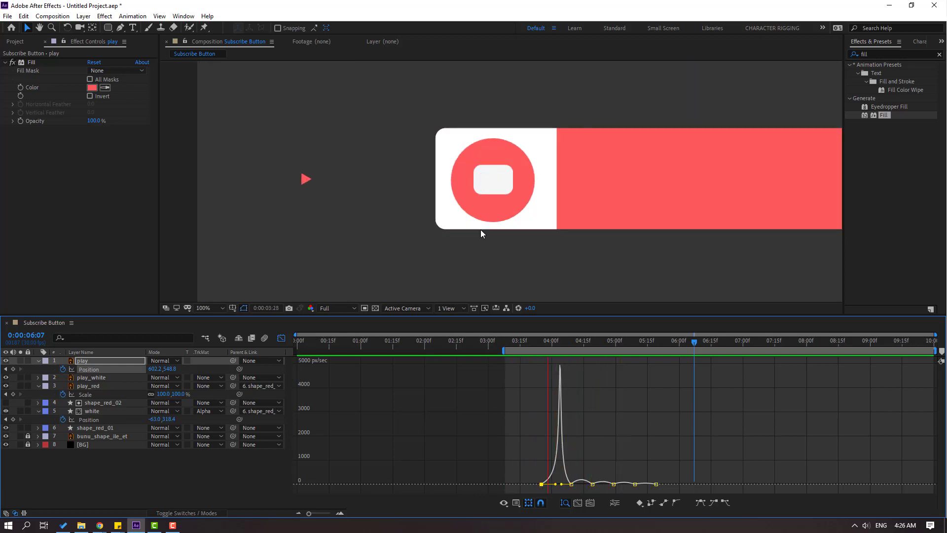
key(space)
click(281, 338)
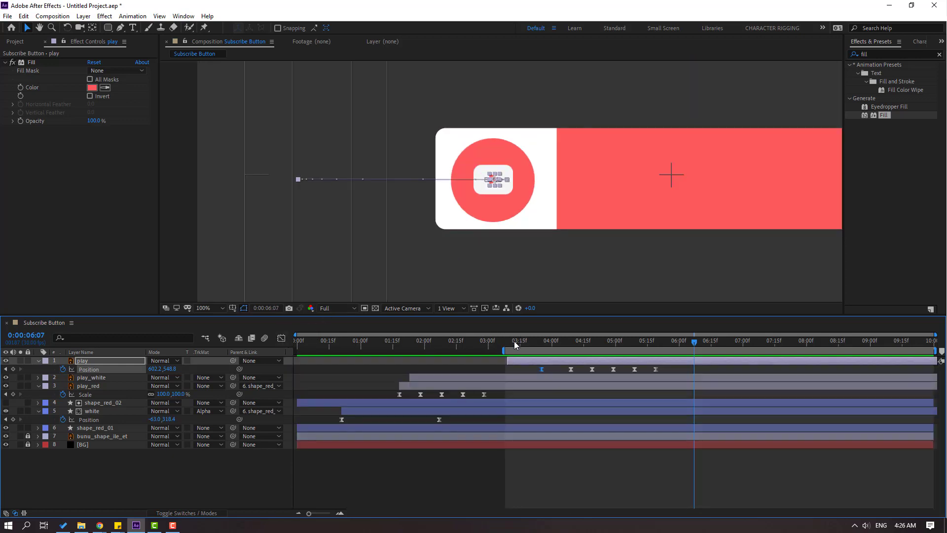
Step: Duplicate the play_white layer and stack the copy directly above the play layer
drag(514, 344, 688, 349)
click(132, 490)
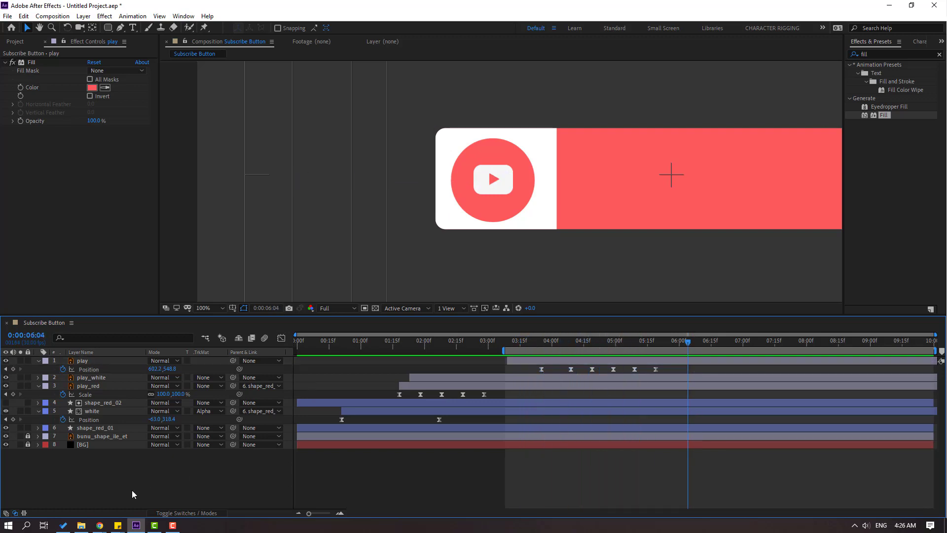
click(126, 417)
click(86, 390)
click(90, 378)
key(ctrl+d)
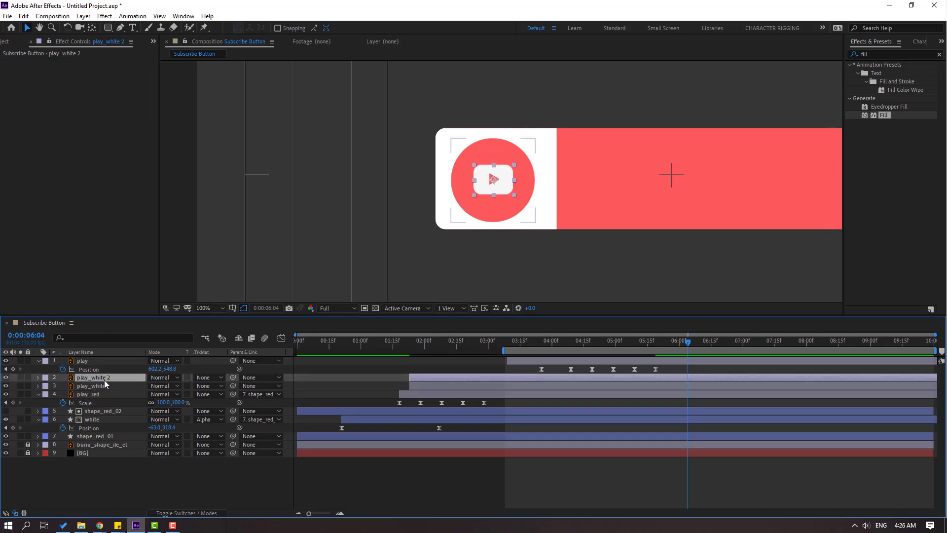
drag(82, 363, 105, 385)
Step: Set the play layer's track matte to Alpha Matte "play_white 2" and preview the masked triangle up close
click(203, 371)
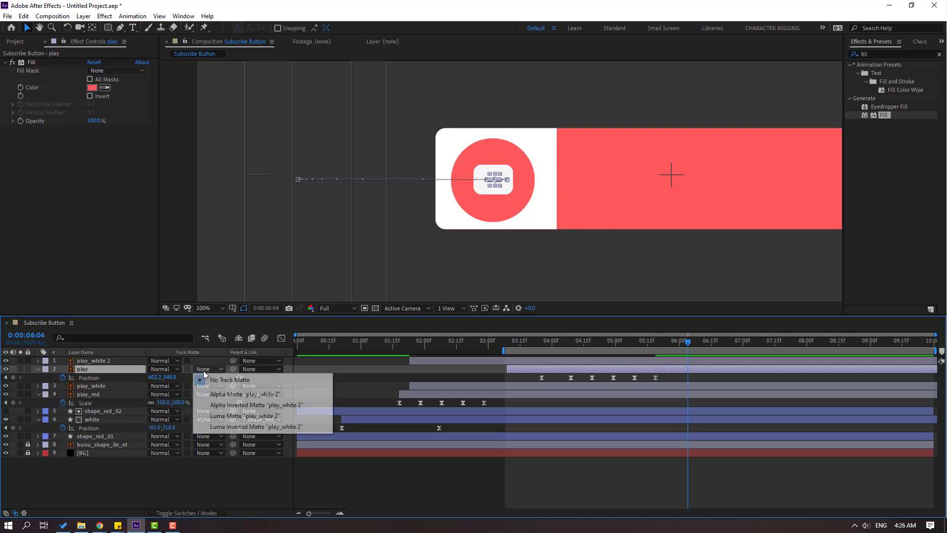
click(232, 393)
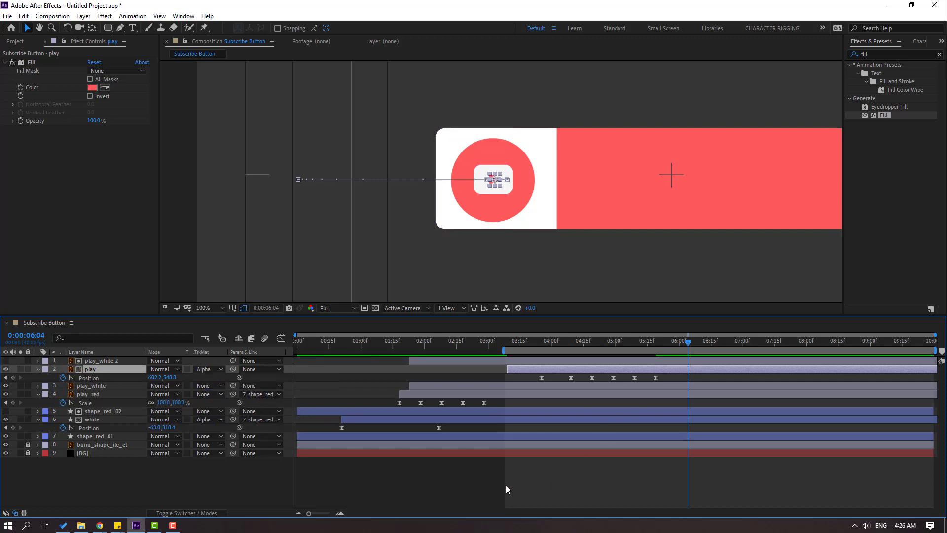
click(492, 485)
key(space)
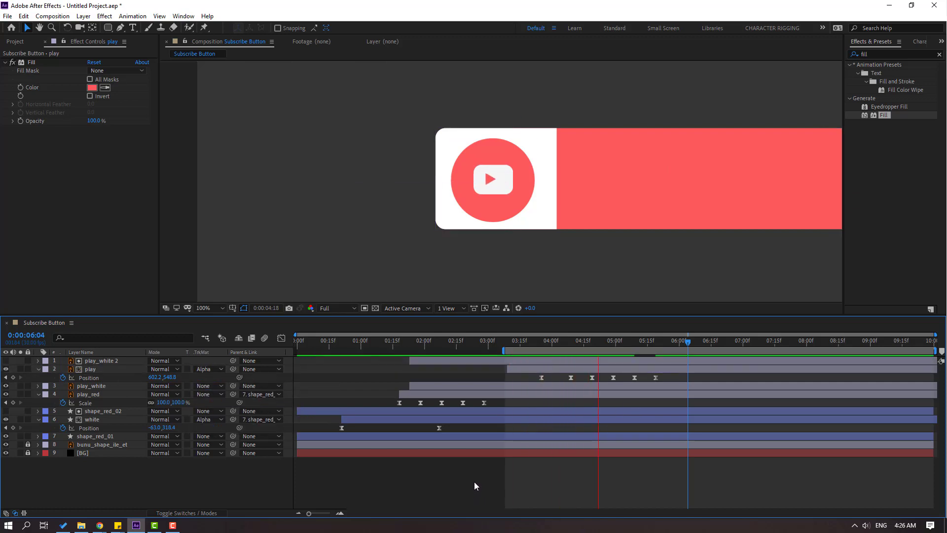
key(period)
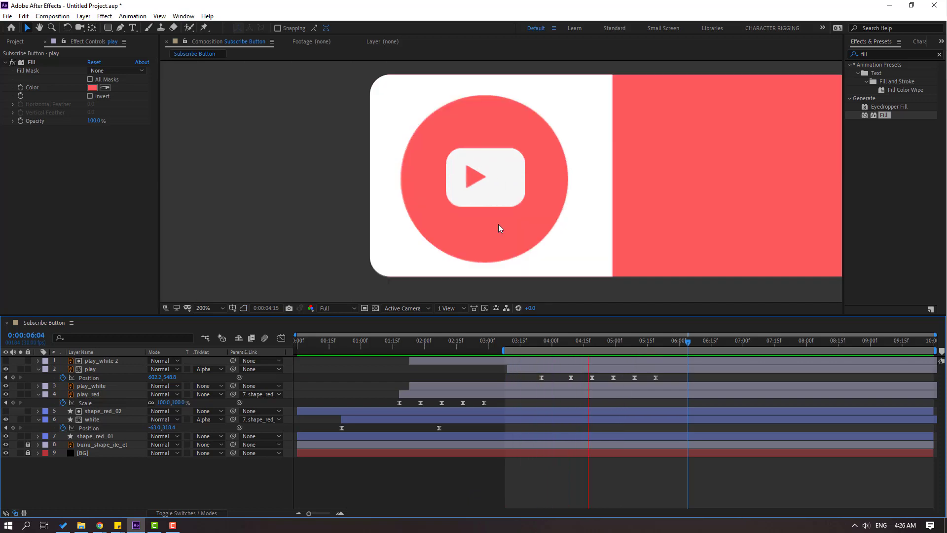
Step: Remove the play layer's Scale keyframes and enlarge the triangle to 158% at 0:00:05:18
drag(521, 345, 654, 347)
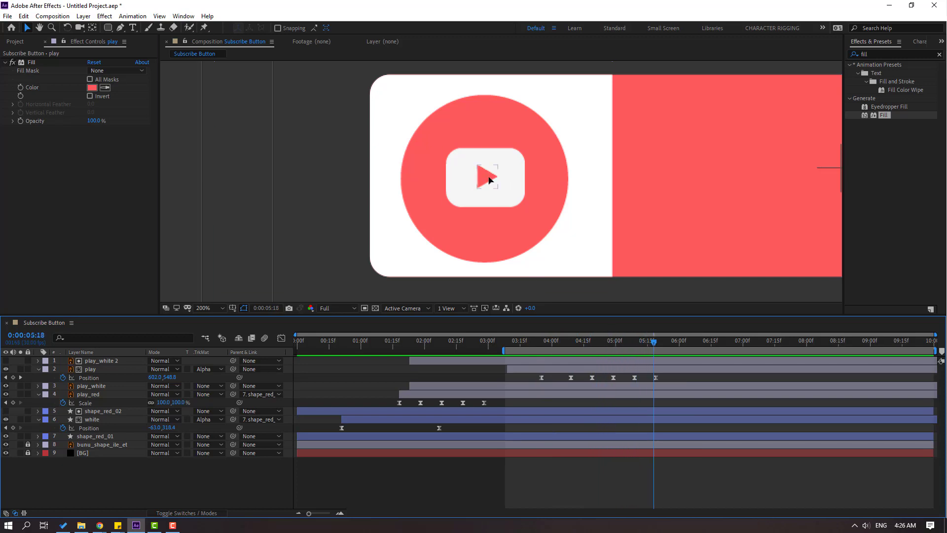
click(486, 178)
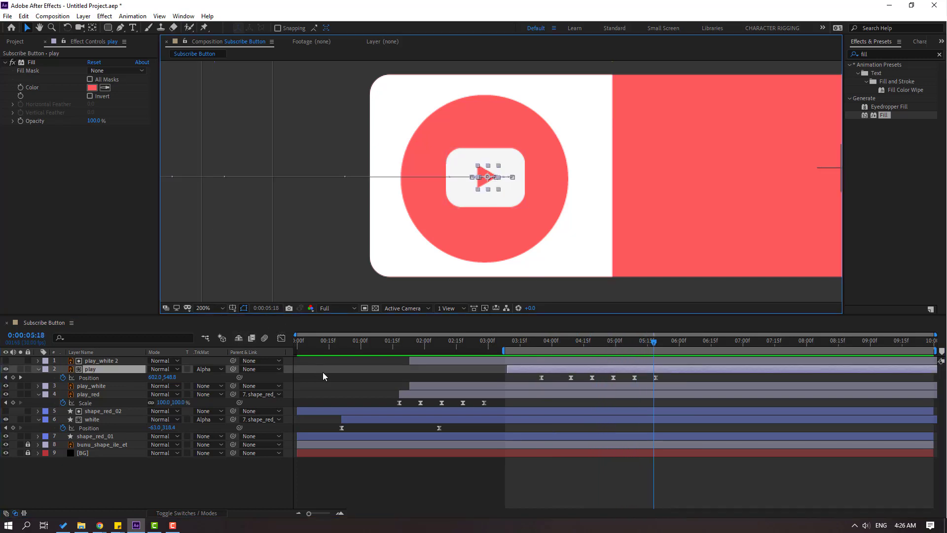
key(s)
click(63, 378)
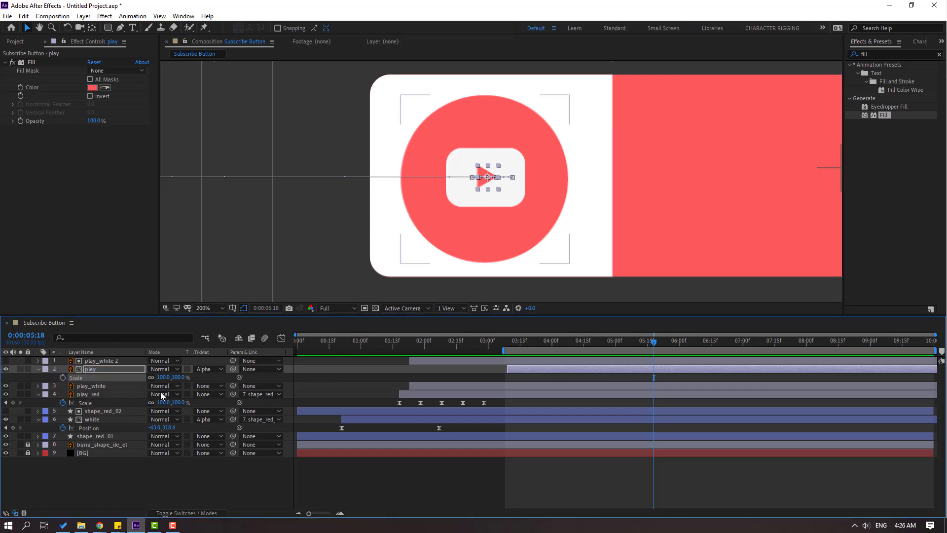
drag(163, 378, 188, 377)
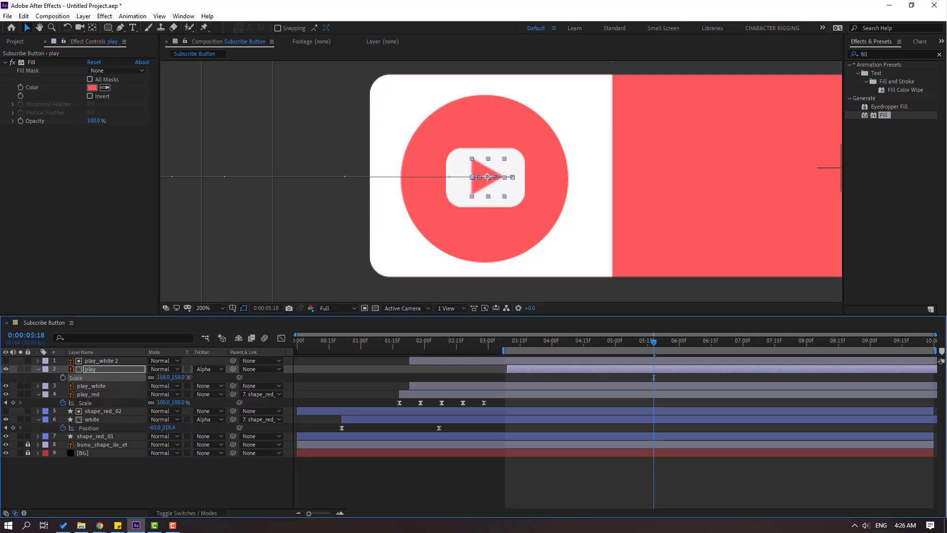
scroll(500, 199, up, 1)
scroll(501, 200, down, 1)
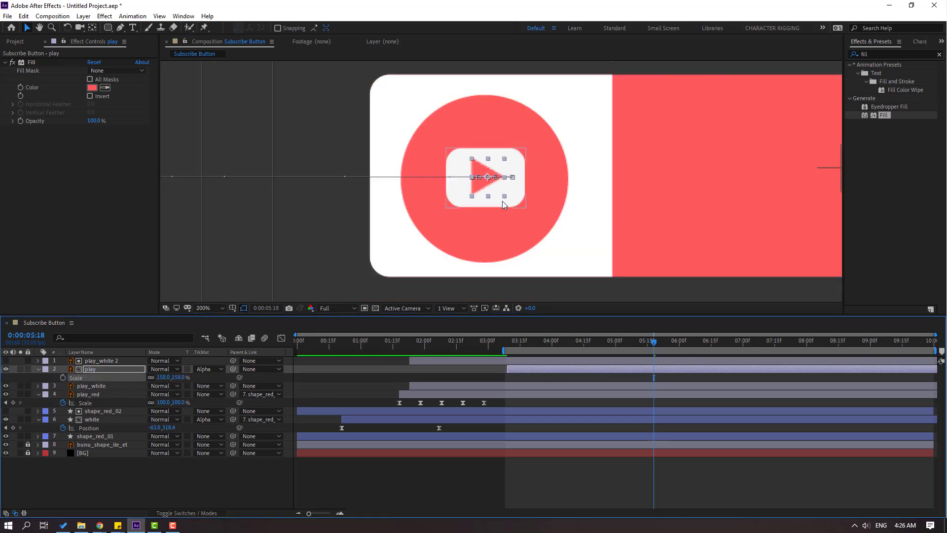
Step: Set the play layer's final Position keyframe at 0:00:05:19 to X 605.2 and preview the triangle's entry
key(p)
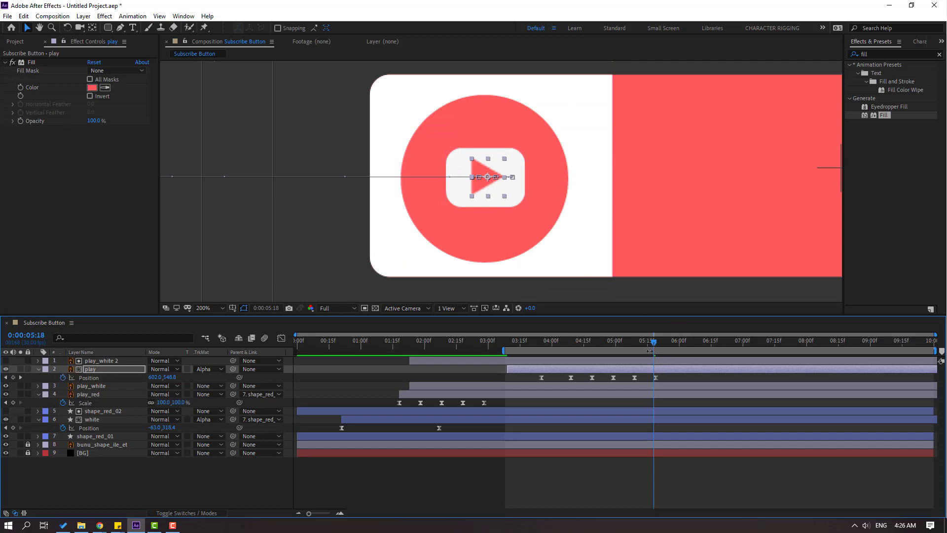
key(Page_Down)
scroll(527, 229, up, 2)
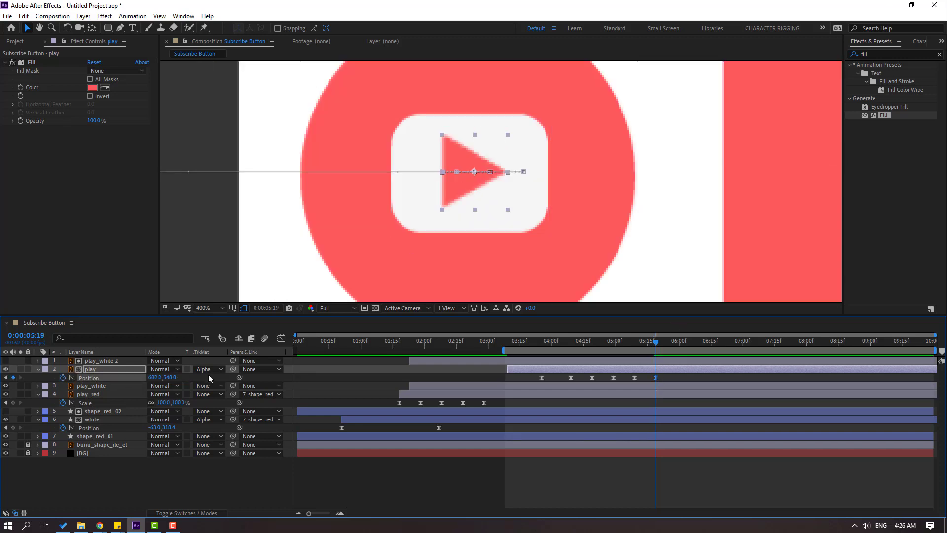
drag(155, 380, 155, 378)
scroll(546, 178, down, 2)
key(space)
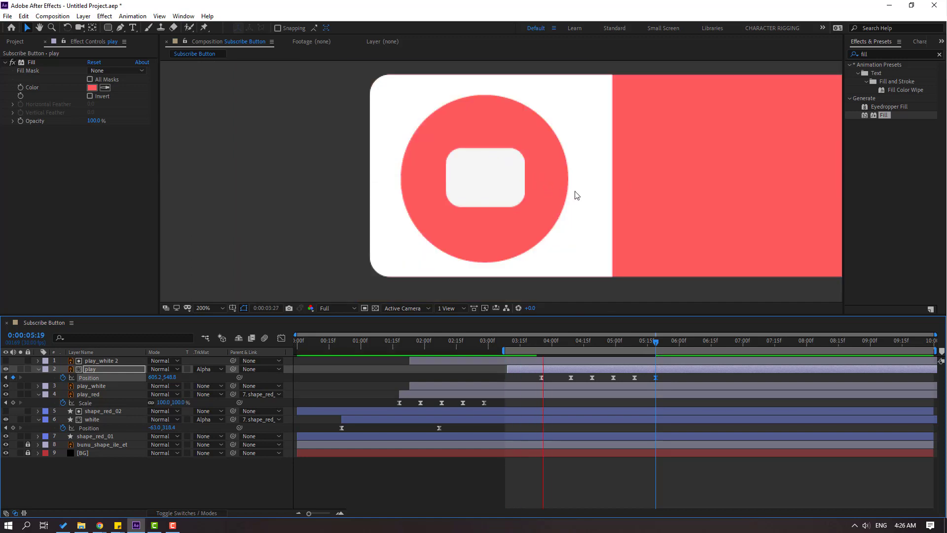
Step: Preview the triangle's bounce, move the play layer's final Position keyframe to about 0:00:05:29, and replay the animation
scroll(605, 193, down, 2)
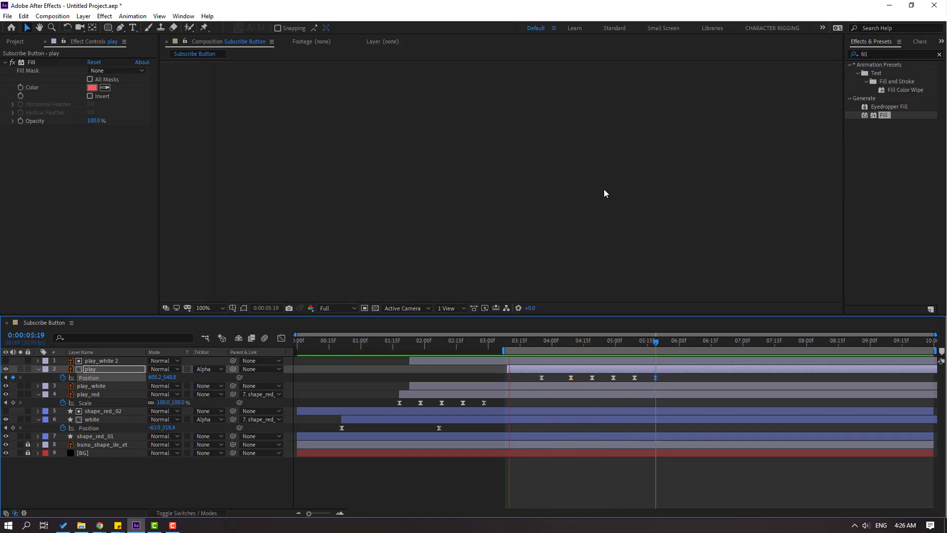
scroll(605, 193, down, 2)
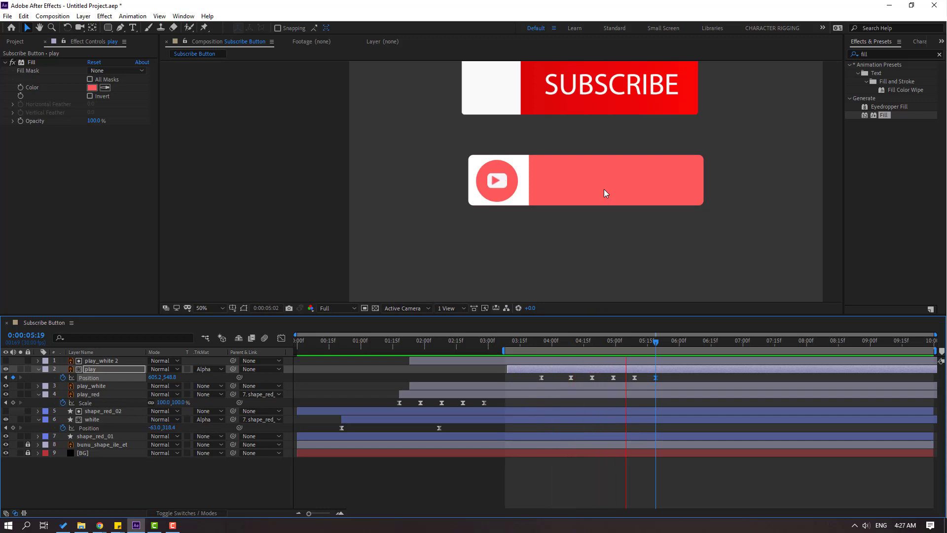
scroll(602, 191, up, 2)
scroll(575, 191, up, 2)
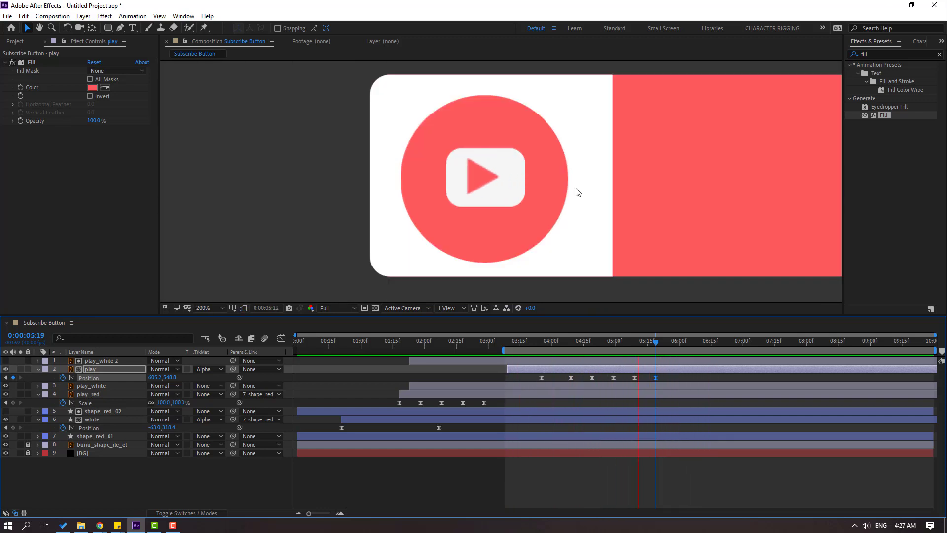
click(652, 343)
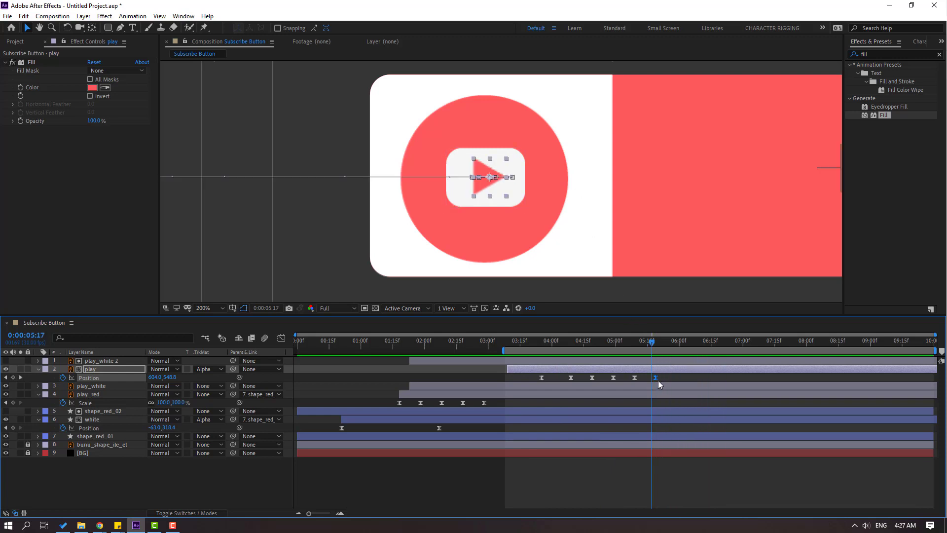
drag(657, 378, 679, 376)
key(space)
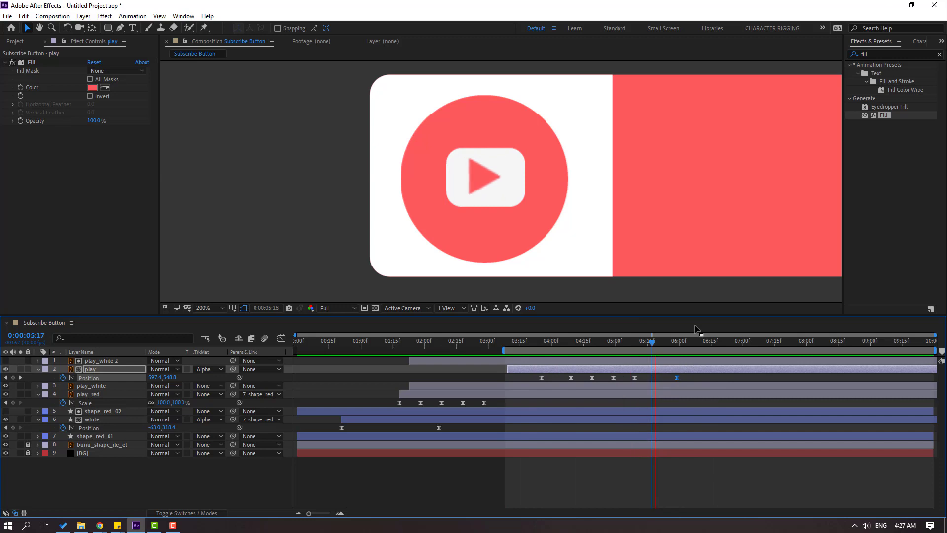
Step: Lengthen the incoming ease of the play layer's final Position keyframe in the speed graph and preview the triangle settling
drag(689, 376, 631, 386)
click(281, 339)
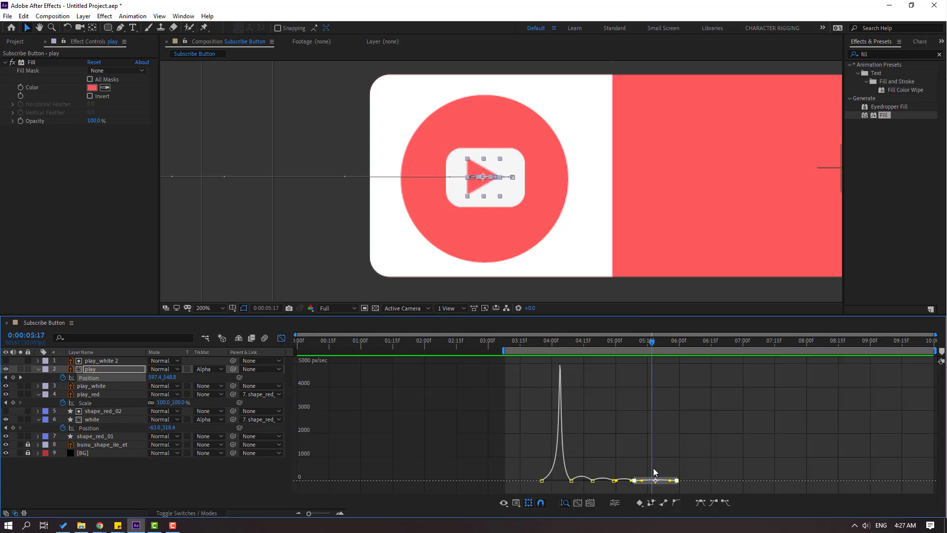
key(equal)
key(equal)
key(equal)
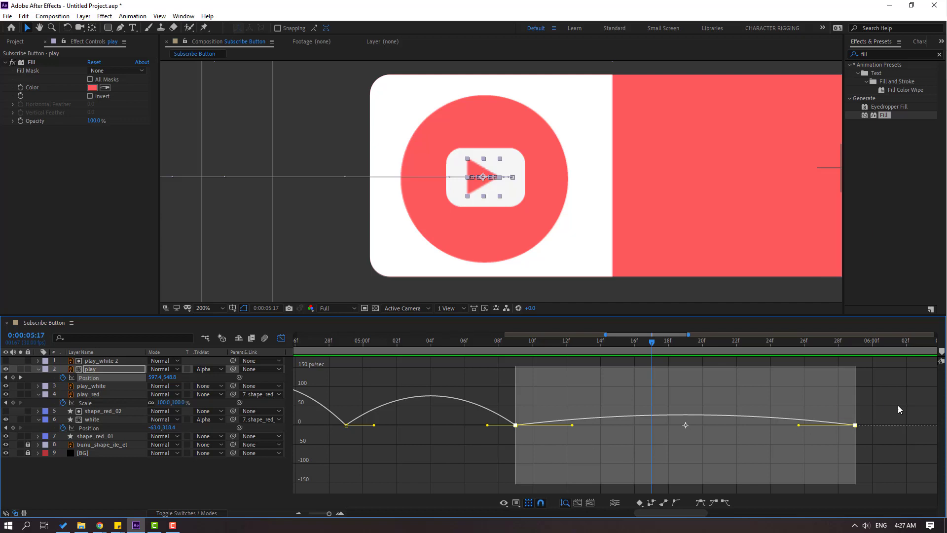
drag(876, 407, 860, 435)
drag(886, 464, 717, 491)
scroll(760, 490, down, 6)
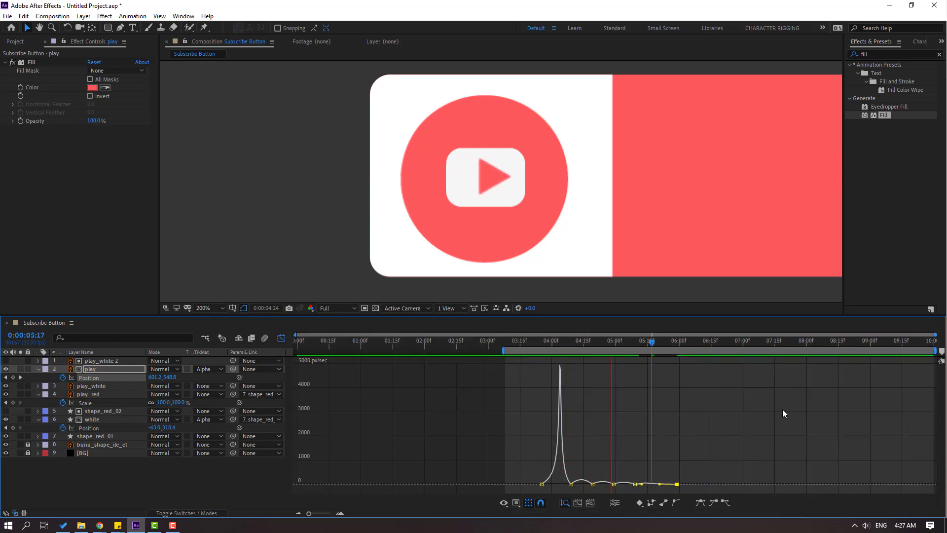
key(space)
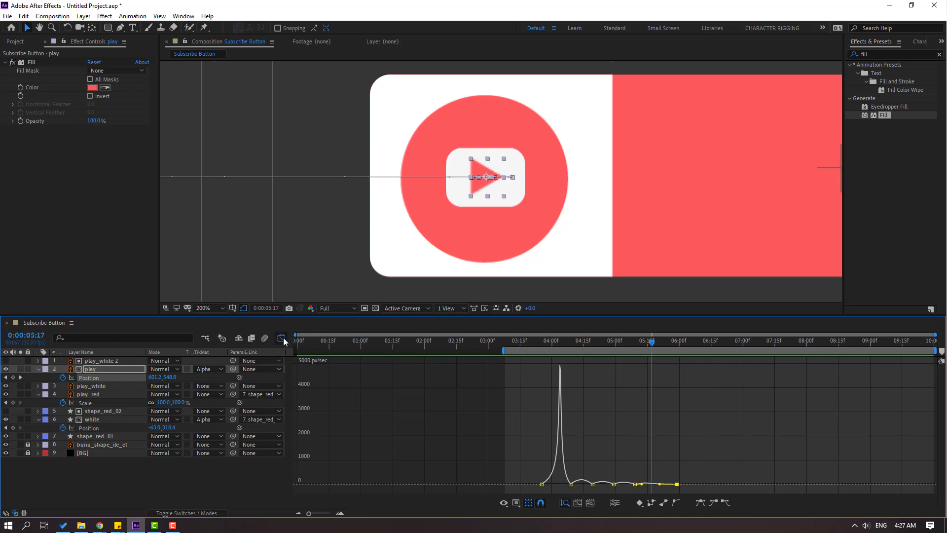
click(281, 337)
Step: Duplicate the play triangle layer with the playhead at 0:00:06:05
scroll(566, 221, down, 1)
drag(548, 346, 689, 342)
click(385, 446)
scroll(497, 188, up, 1)
click(491, 181)
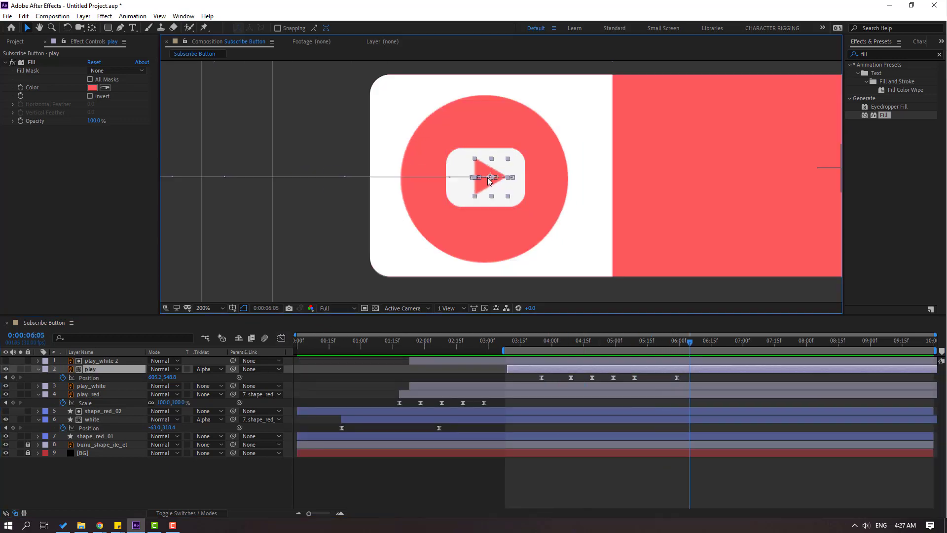
key(ctrl+d)
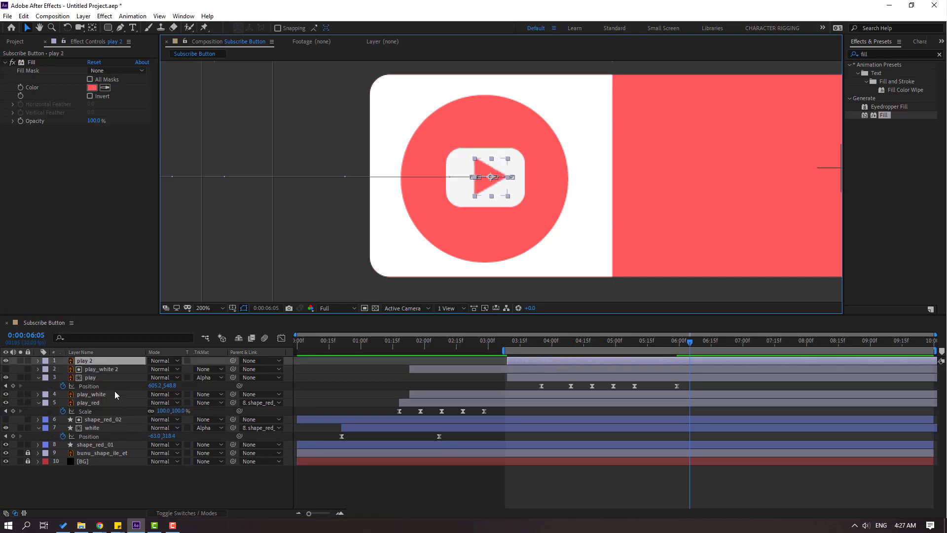
Step: Duplicate the play_white 2 matte layer and stack the copy directly above the play 2 layer
click(96, 371)
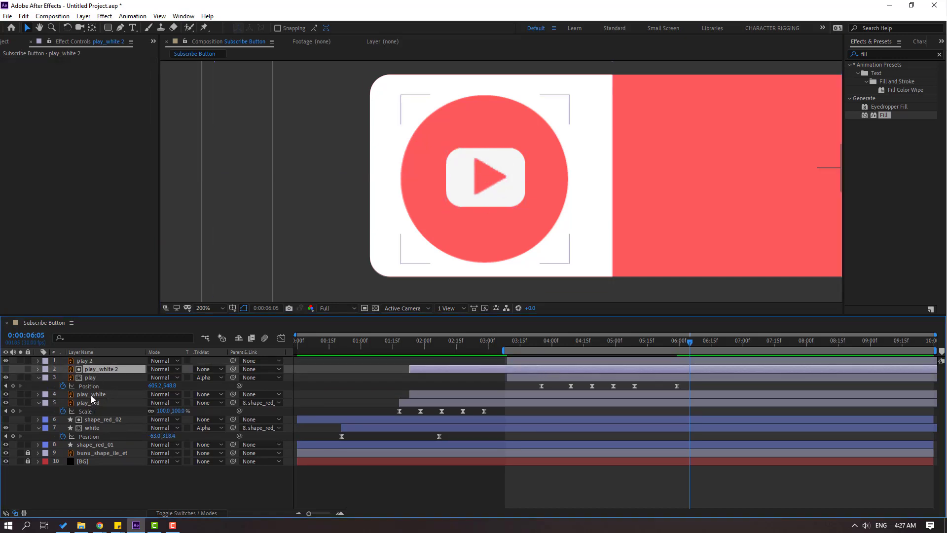
key(ctrl+d)
drag(90, 368, 94, 361)
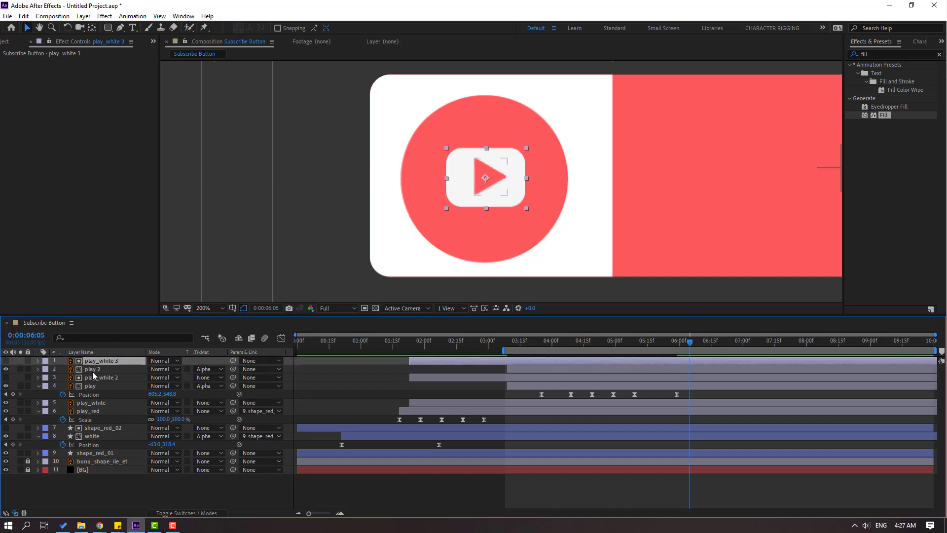
Step: Select the play 2 layer and go to the play layer's Position keyframe at 0:00:05:09
click(92, 371)
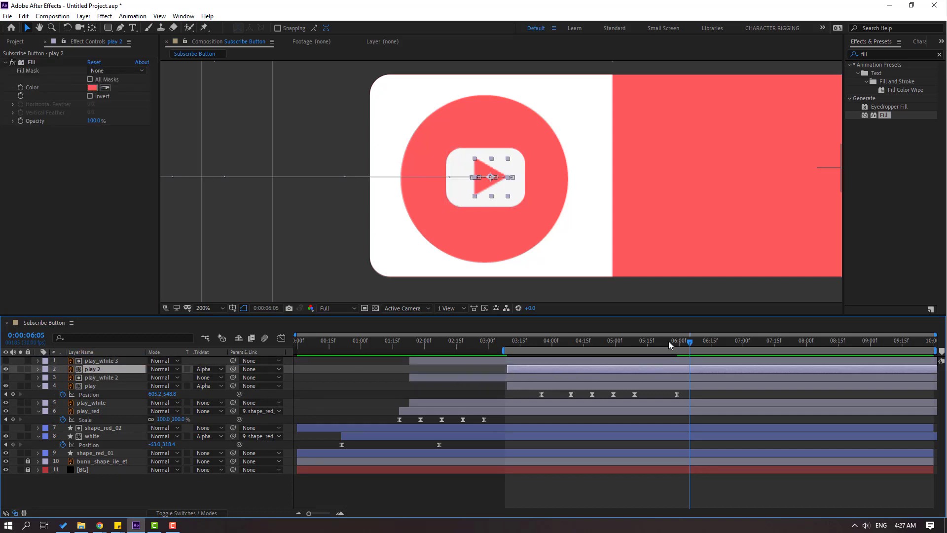
click(635, 344)
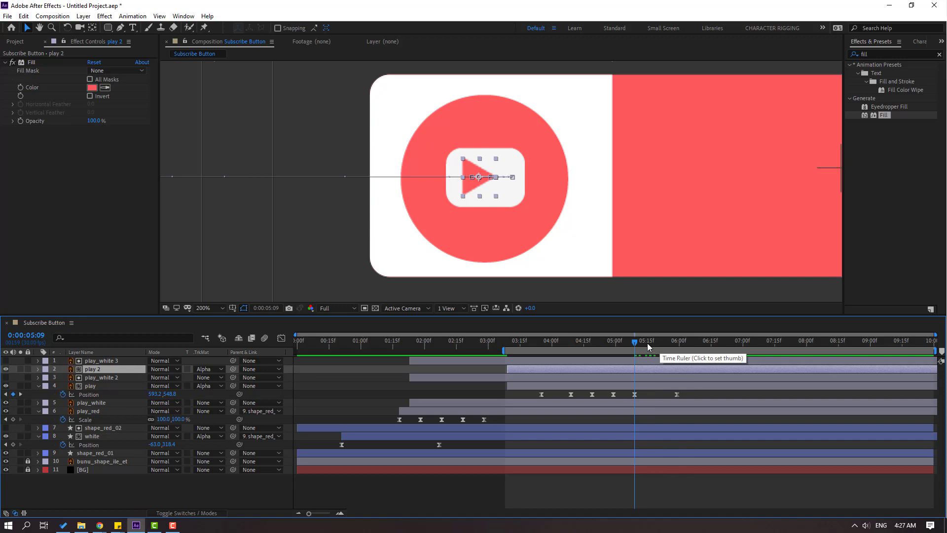